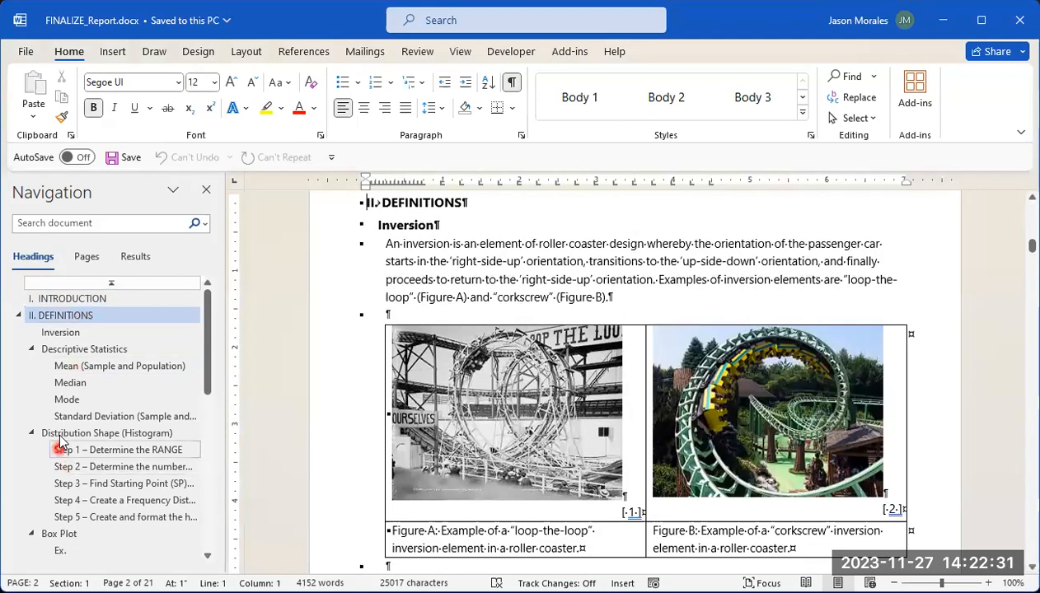
Step: Review the report's structure by visiting its Results, Distribution shape, Conclusion and References headings
scroll(52, 429, "down", 5)
scroll(51, 445, "down", 2)
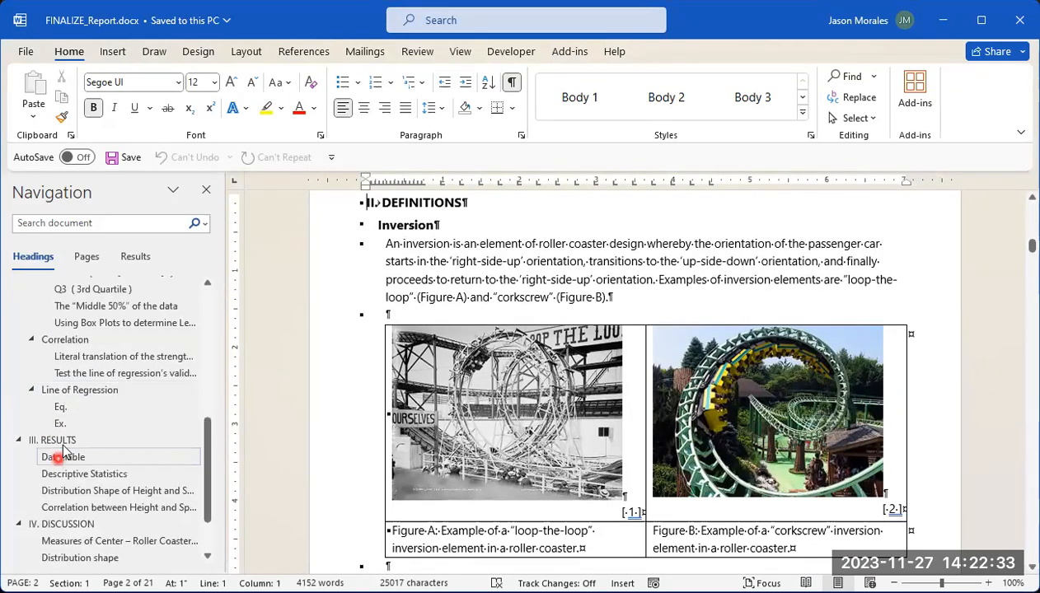
left_click(54, 437)
scroll(55, 453, "down", 2)
left_click(58, 454)
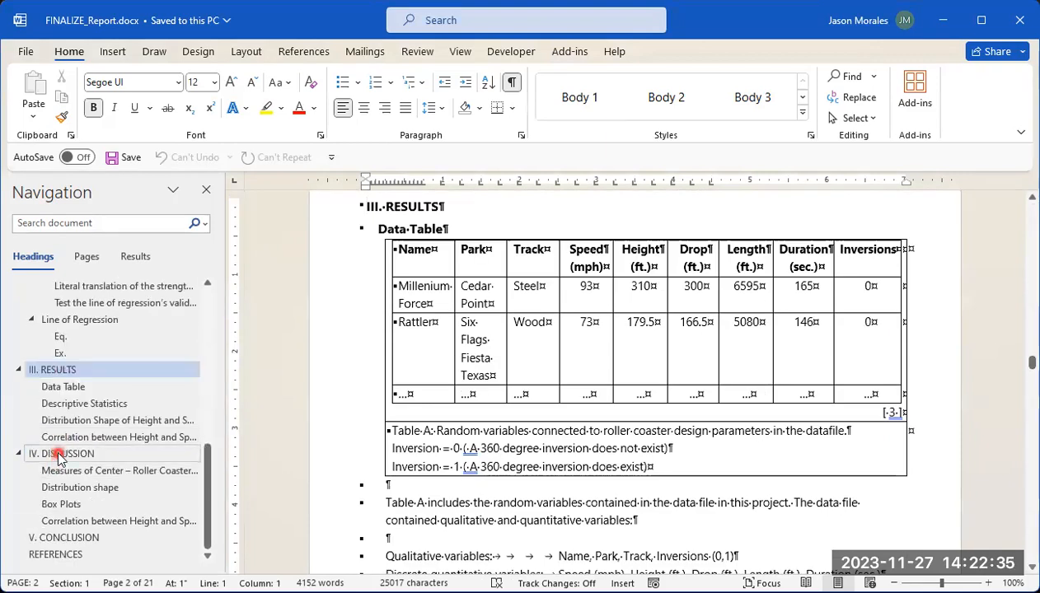
left_click(80, 487)
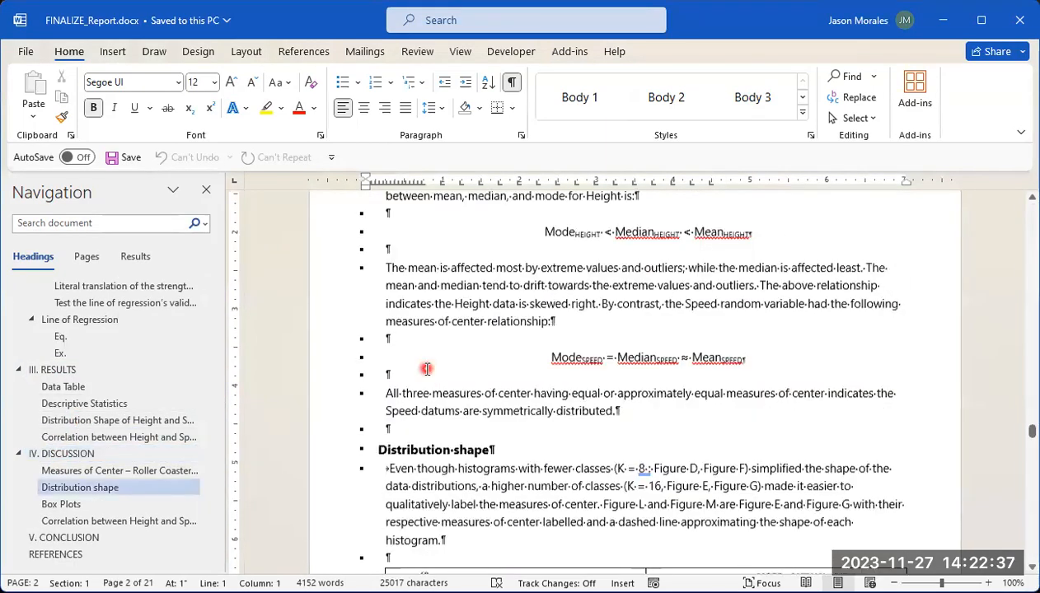
left_click(85, 539)
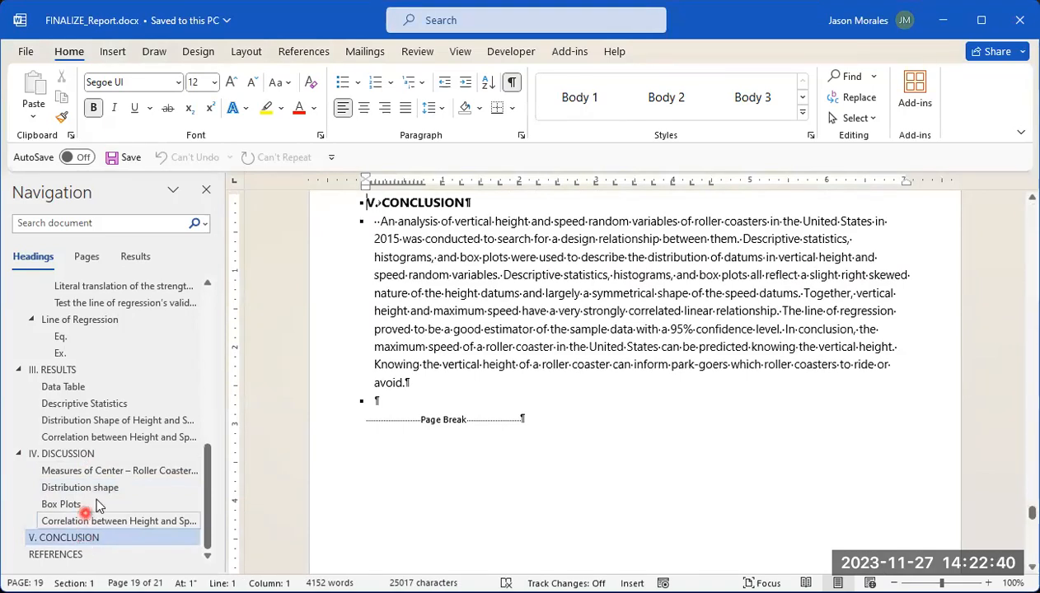
left_click(68, 553)
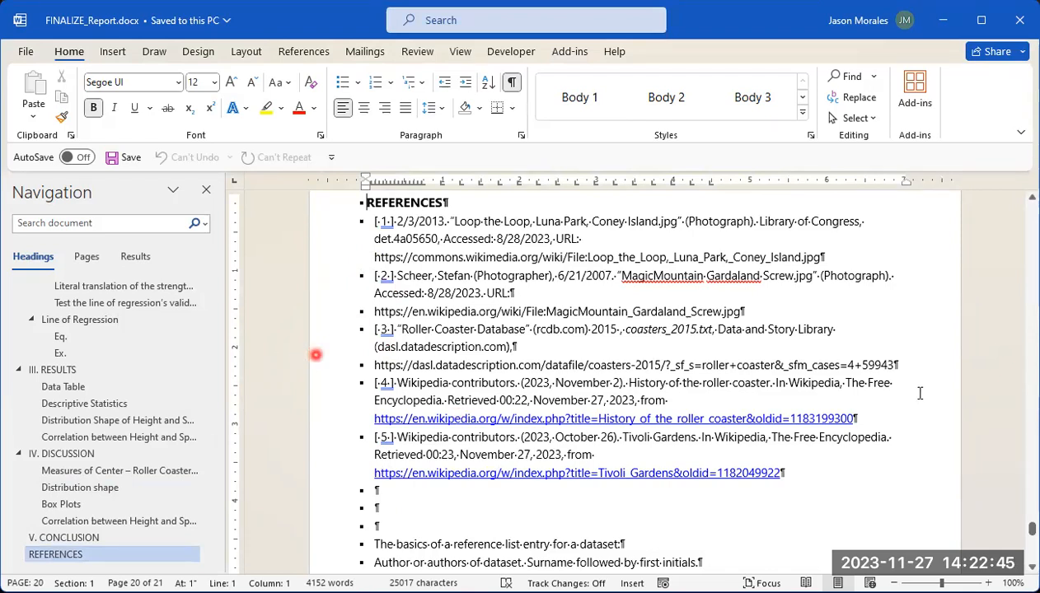
Step: Return to the report's title page and look through the pages up to the Inversion figures in the Definitions section
left_click_drag(1031, 529, 1032, 211)
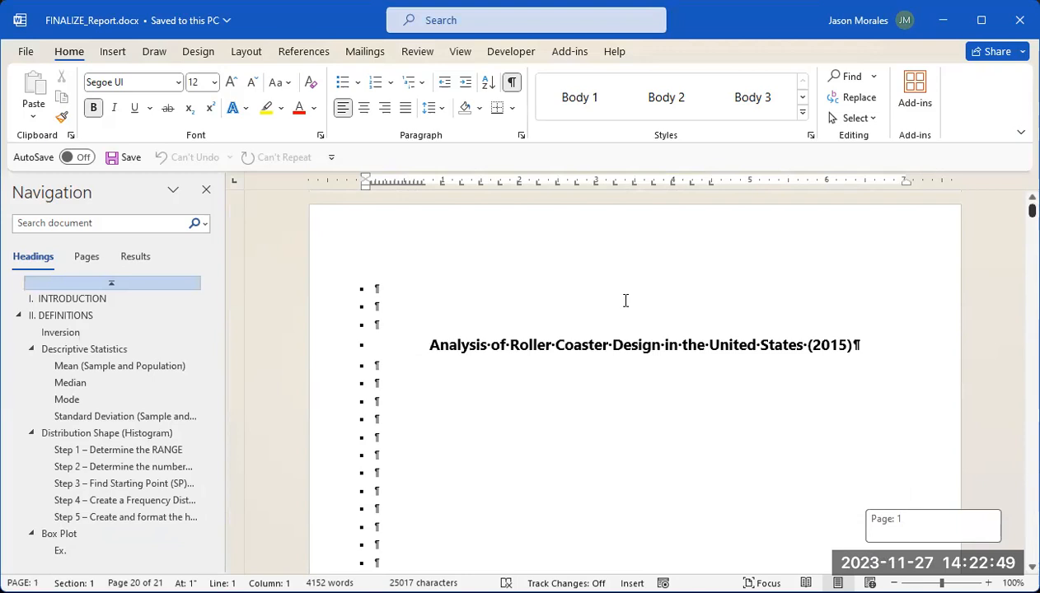
scroll(635, 288, "down", 4)
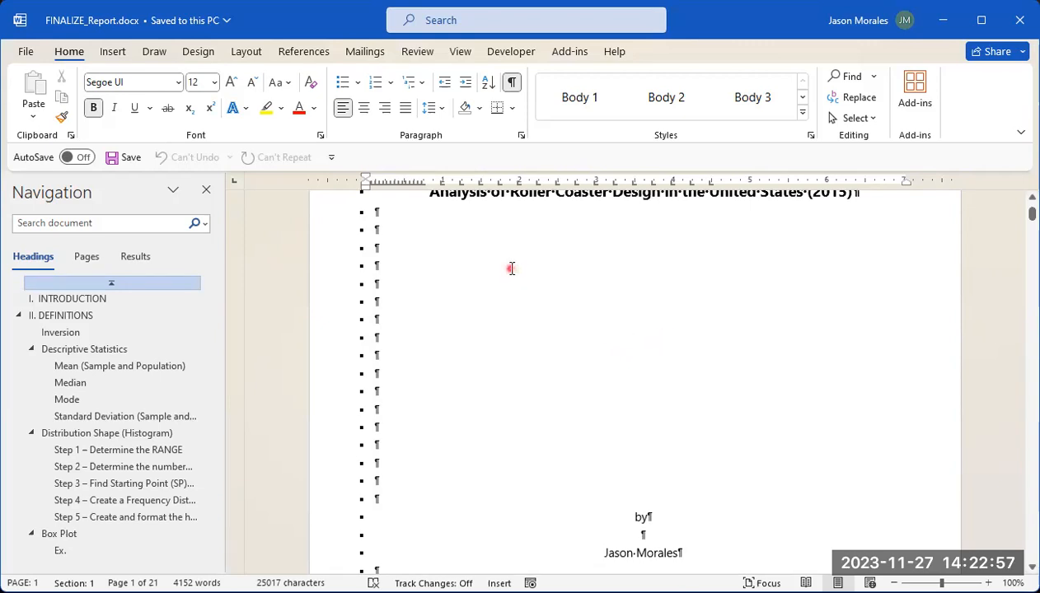
scroll(575, 286, "down", 10)
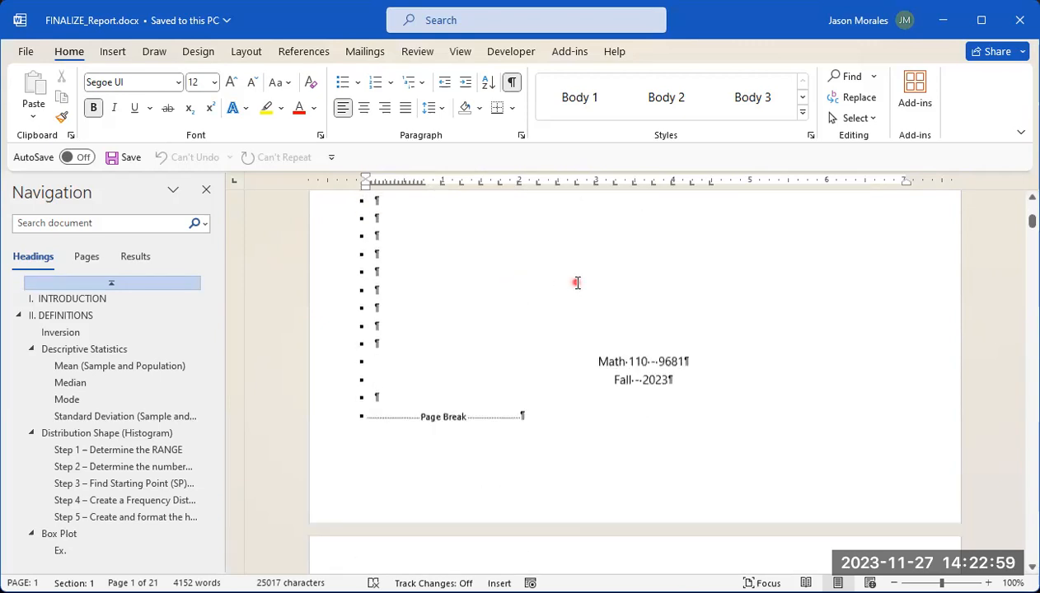
scroll(571, 287, "down", 12)
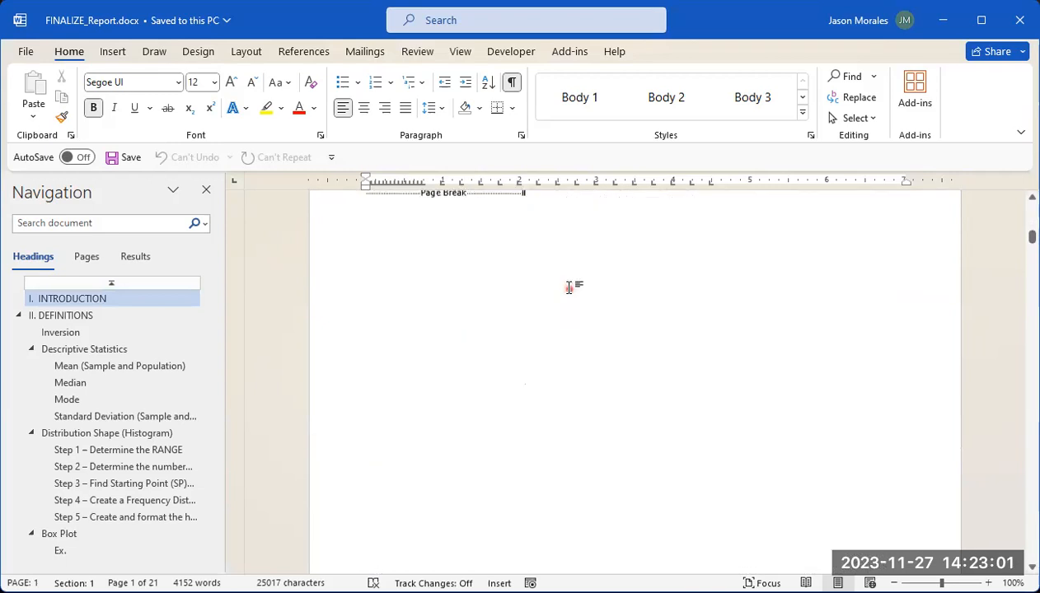
scroll(568, 290, "down", 2)
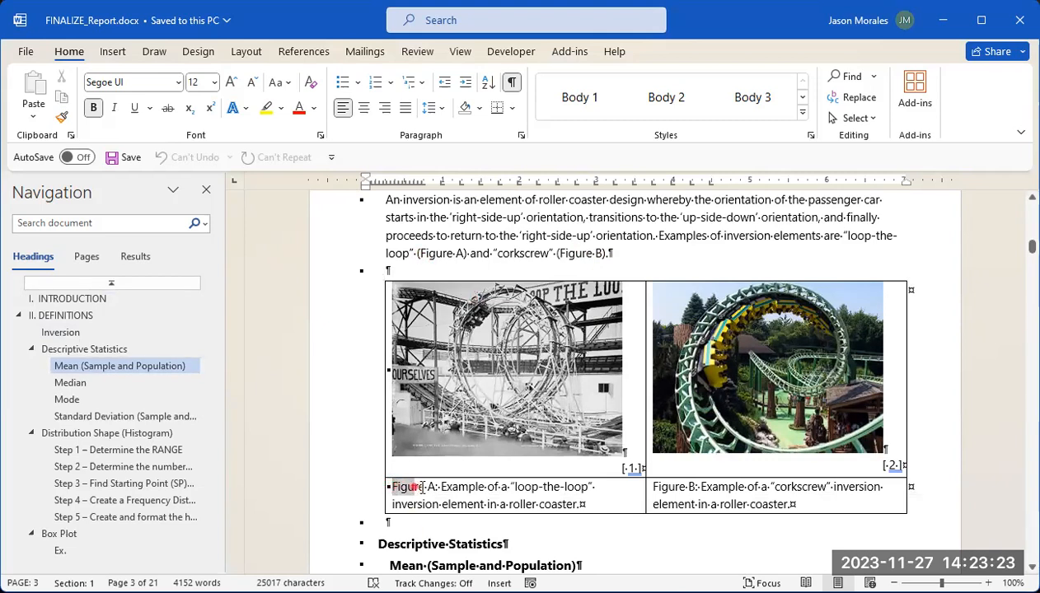
Step: Highlight the Figure A and Figure B labels in the captions, and their matching references in the Inversion paragraph
left_click_drag(431, 486, 433, 486)
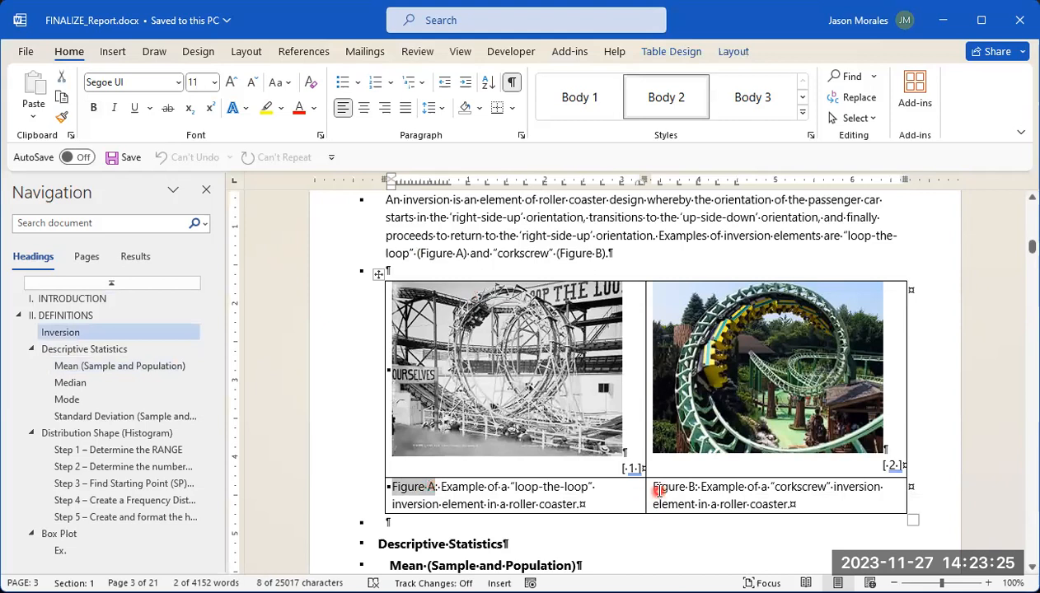
left_click_drag(670, 486, 694, 486)
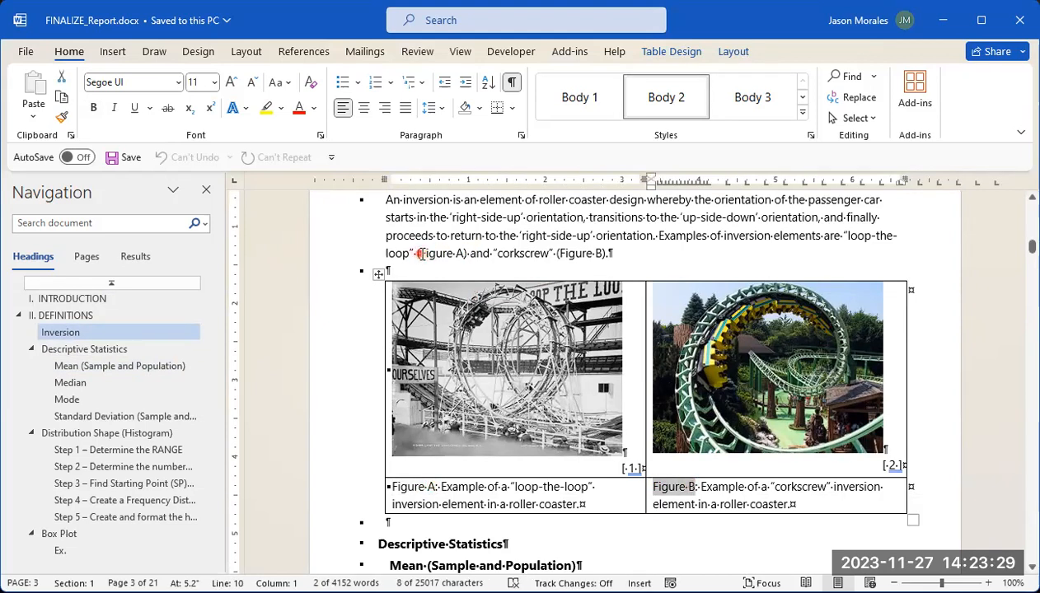
left_click_drag(419, 254, 444, 254)
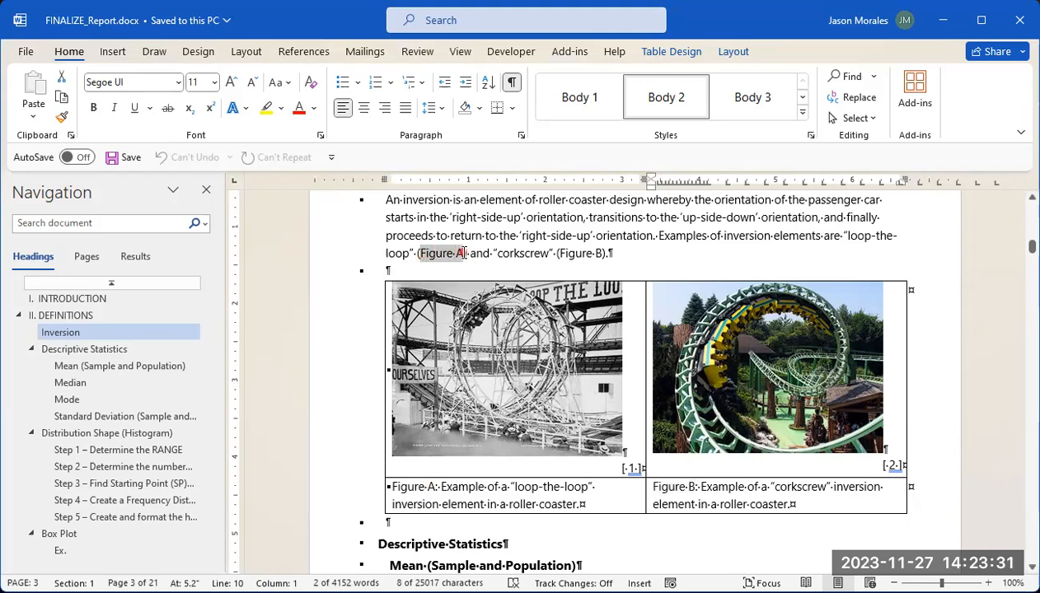
left_click_drag(461, 254, 467, 254)
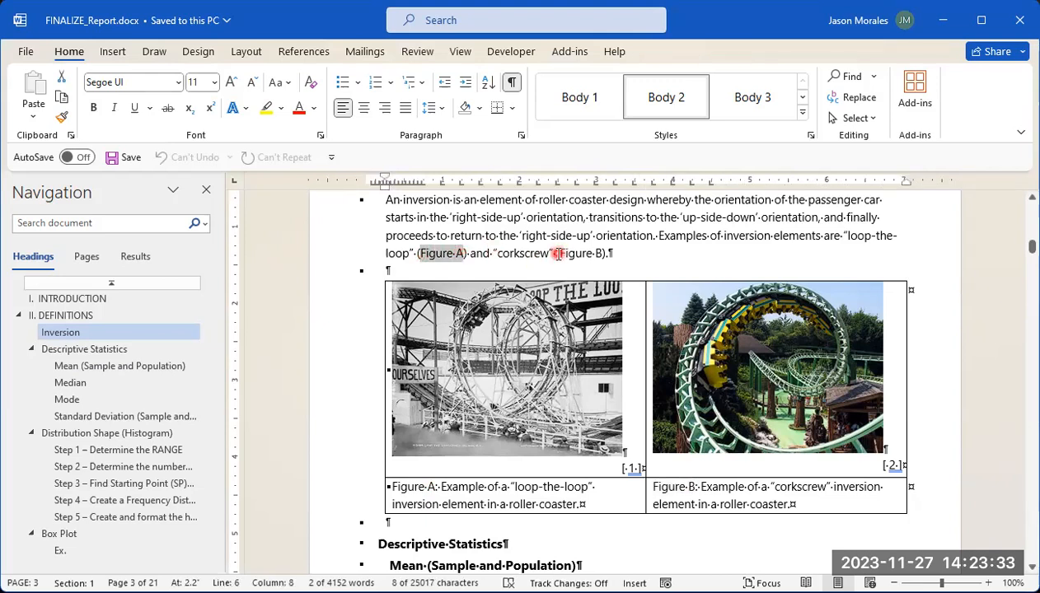
left_click_drag(559, 256, 606, 264)
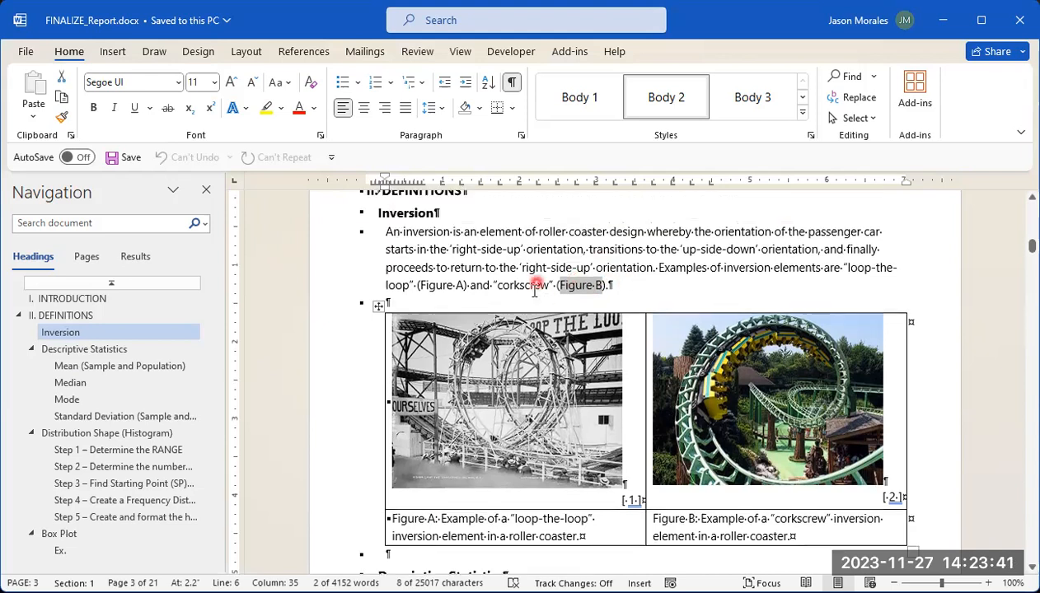
Step: Examine how the Inversion paragraph relates to its two captioned figures and to the end of the Introduction
scroll(539, 265, "up", 1)
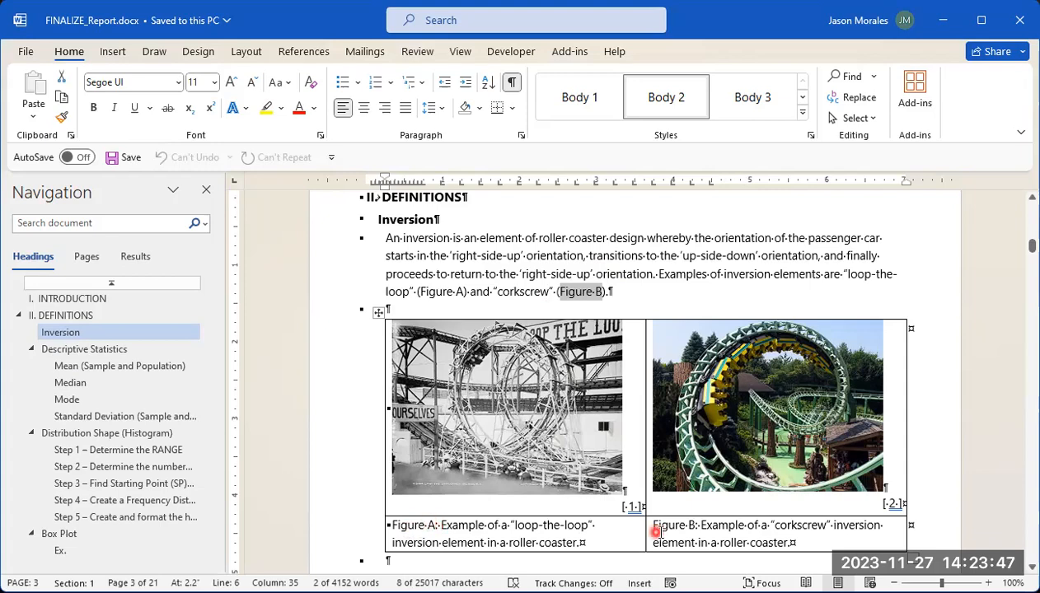
scroll(657, 528, "down", 2)
scroll(656, 440, "up", 2)
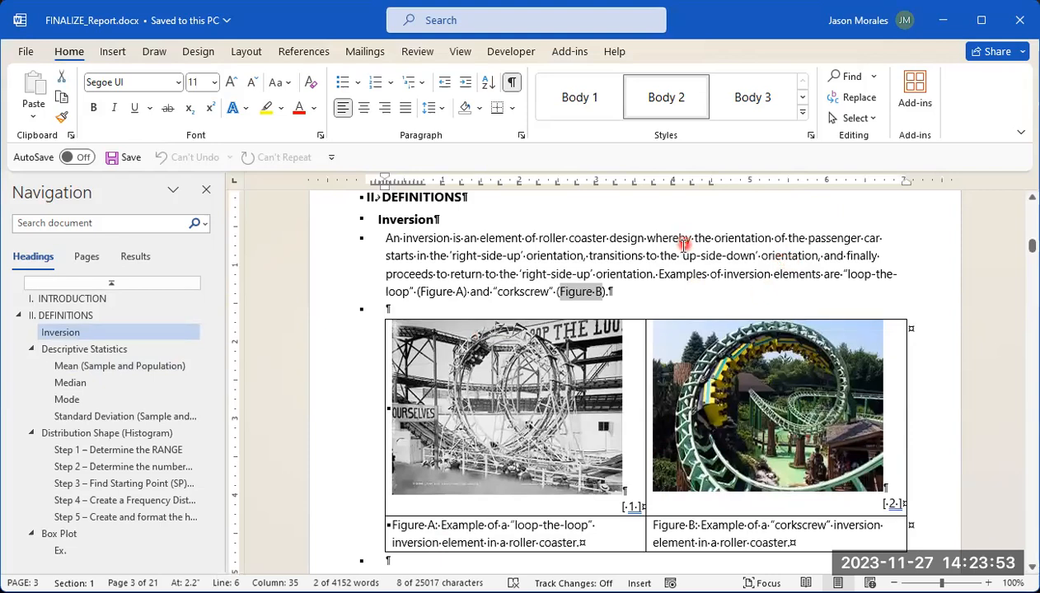
scroll(684, 245, "down", 1)
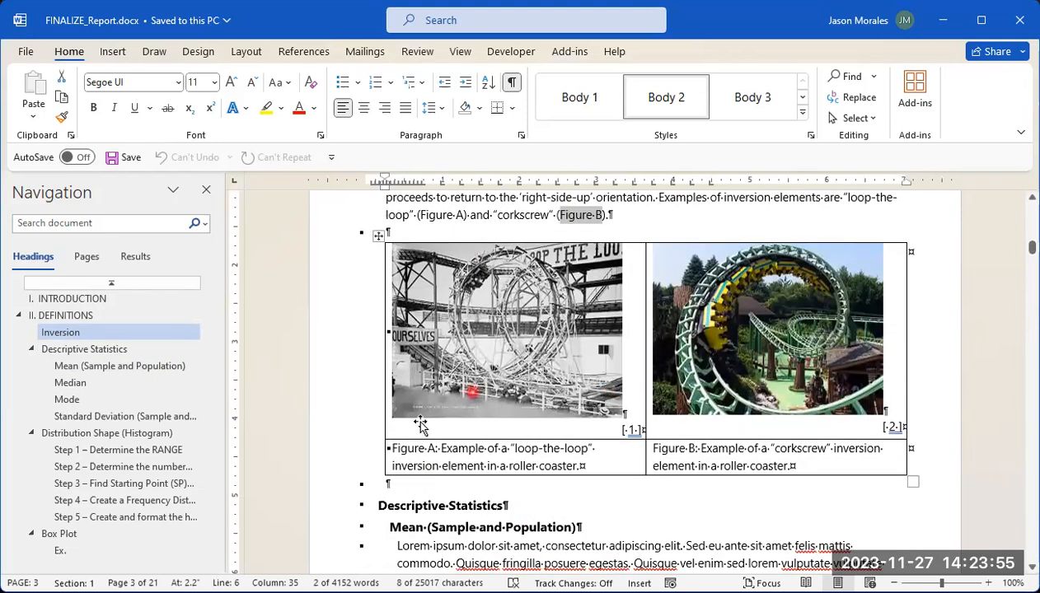
scroll(421, 425, "up", 2)
scroll(467, 354, "down", 1)
scroll(541, 288, "up", 7)
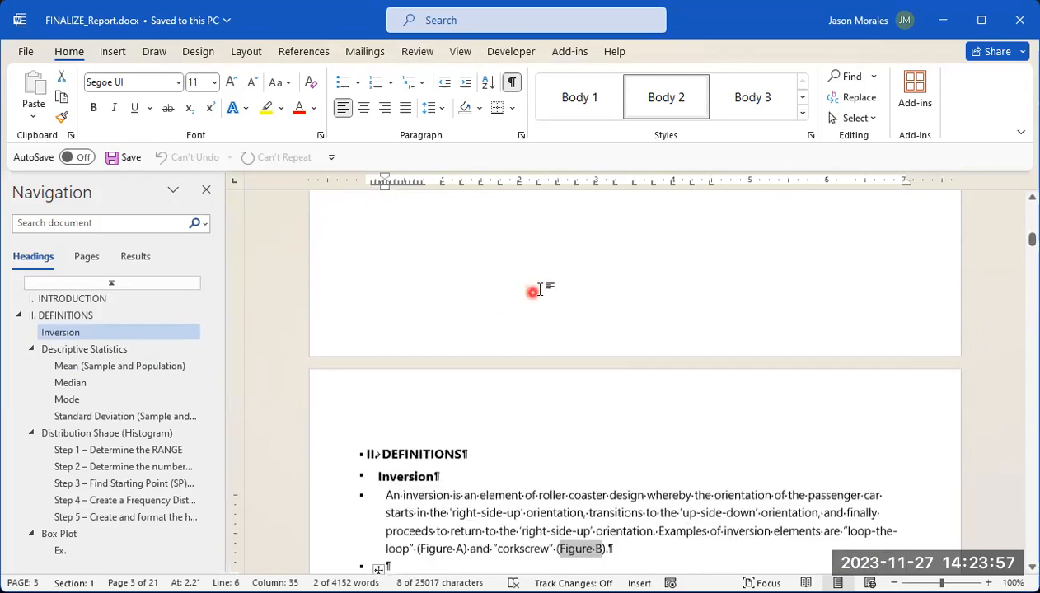
scroll(534, 286, "down", 5)
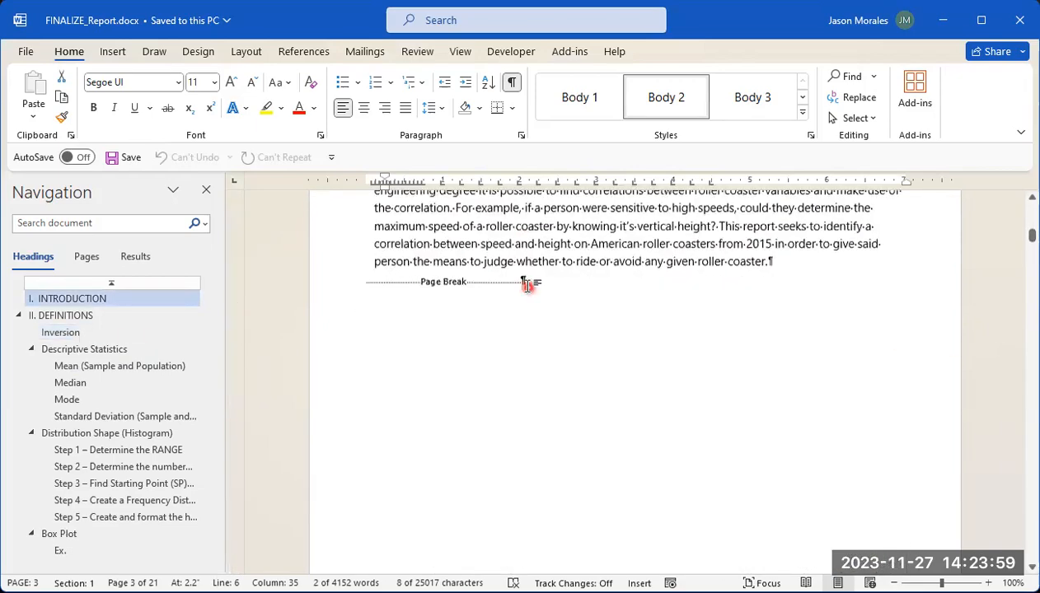
scroll(530, 287, "down", 1)
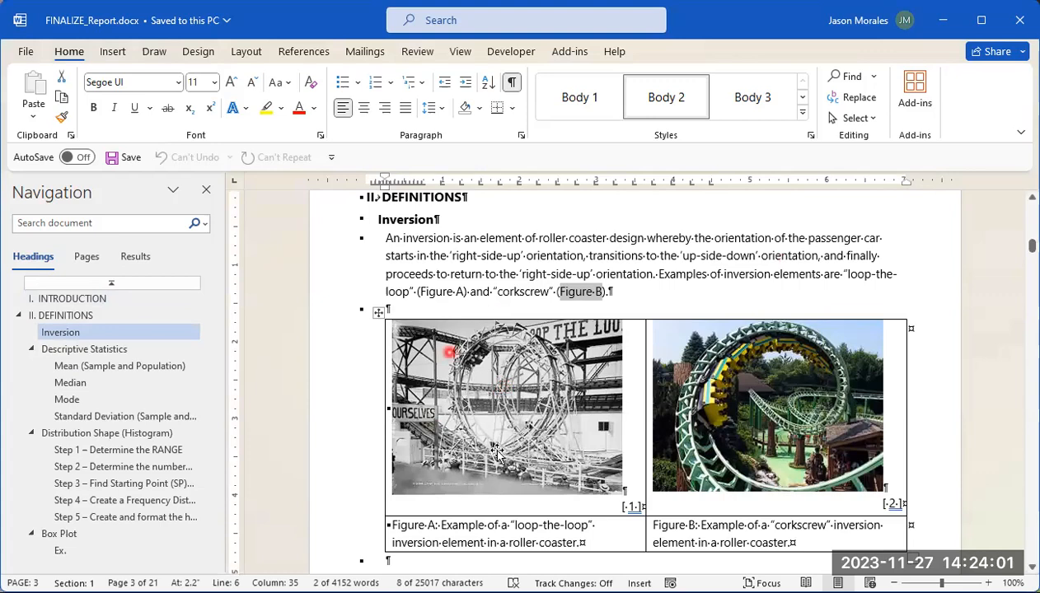
Step: Examine the figures and captions in the rest of the Definitions section, from the Figure C histogram to the Figure J and K box plots
scroll(453, 524, "down", 1)
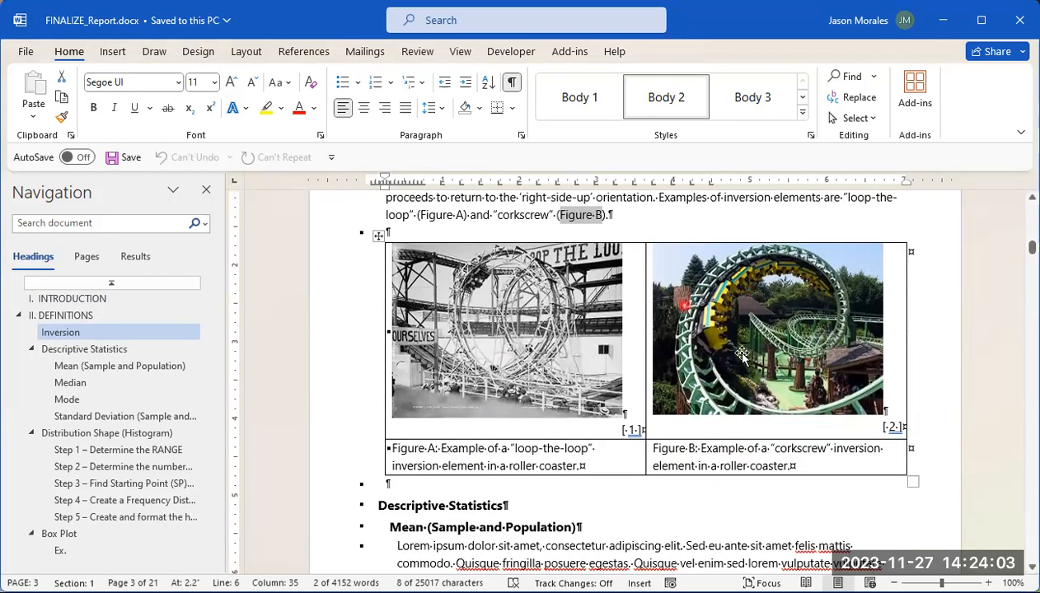
scroll(676, 428, "down", 9)
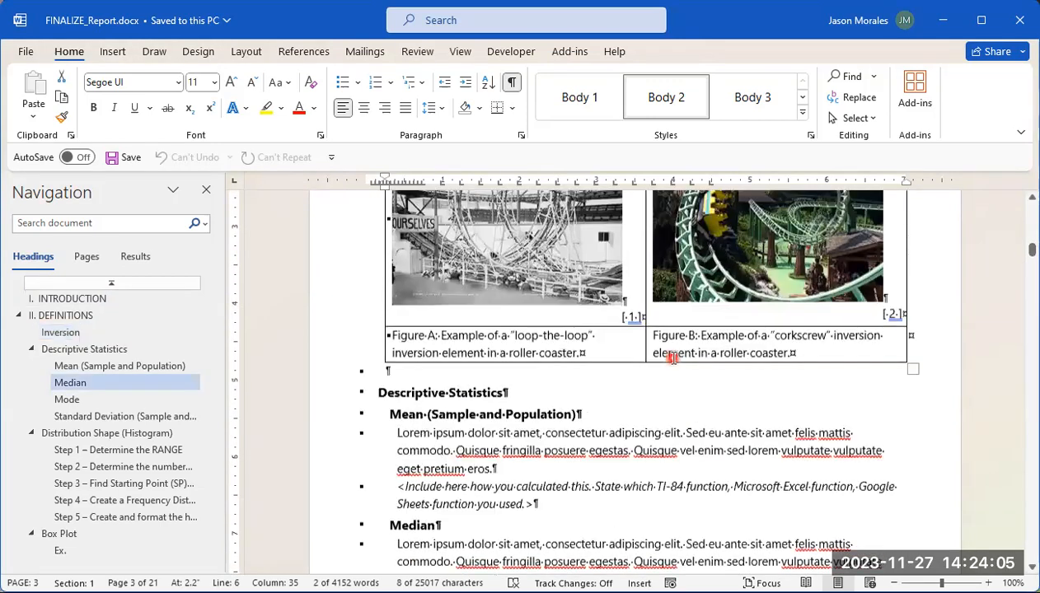
scroll(619, 366, "down", 14)
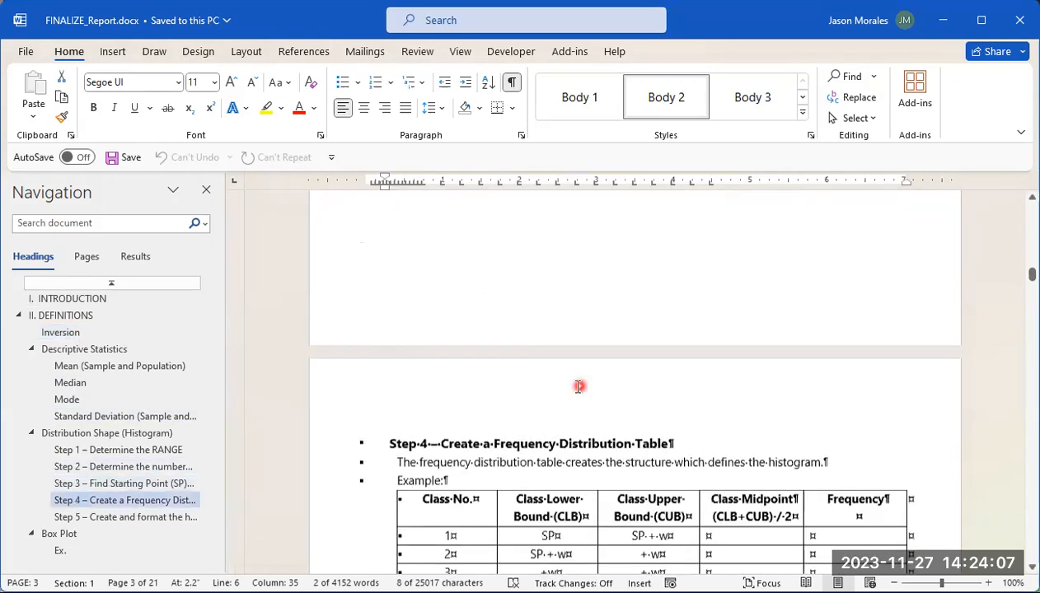
scroll(544, 403, "down", 6)
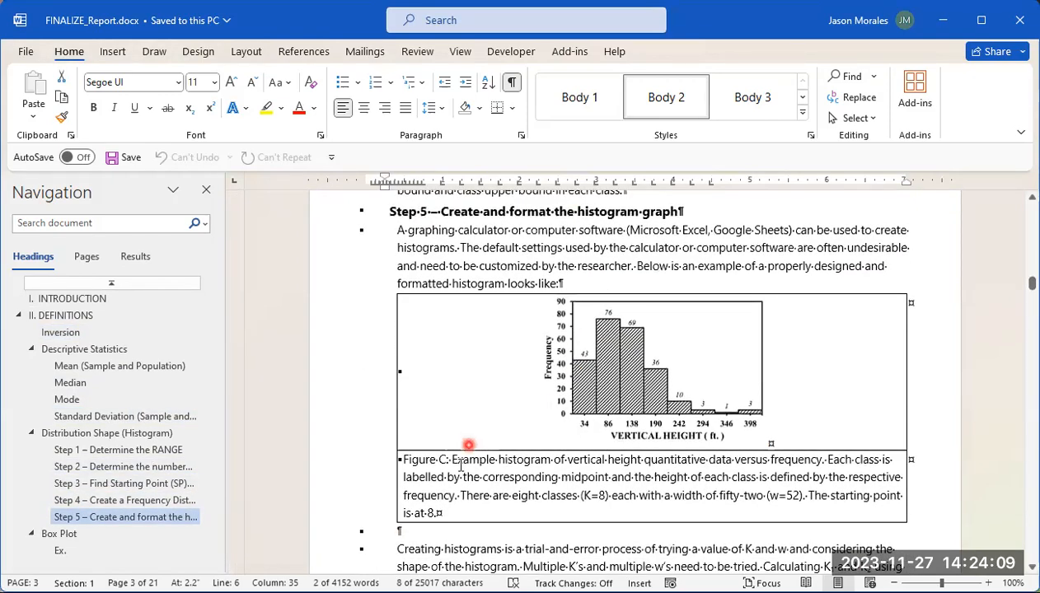
scroll(501, 413, "down", 4)
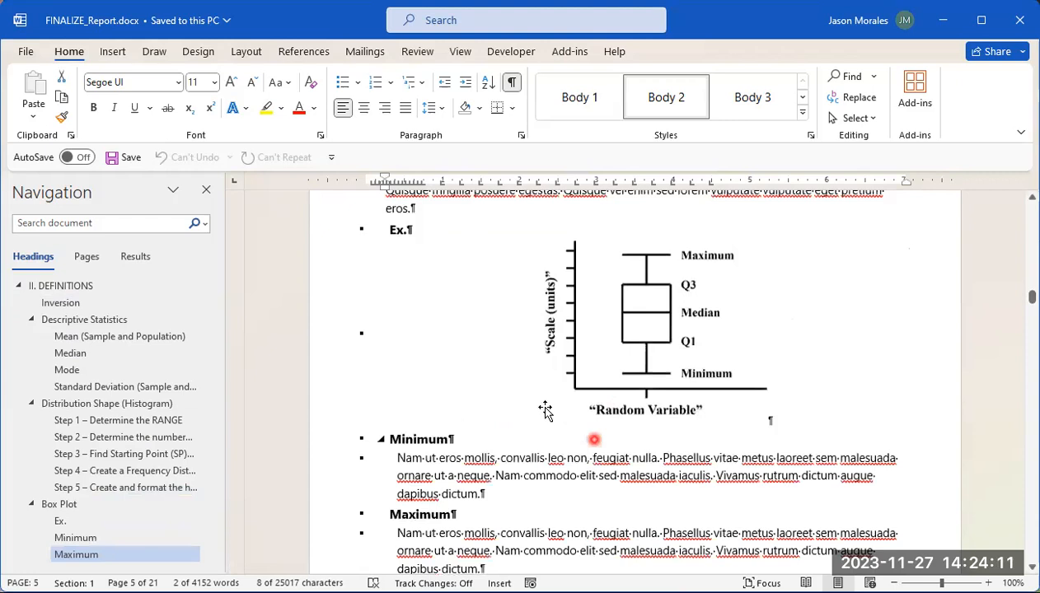
scroll(646, 355, "up", 2)
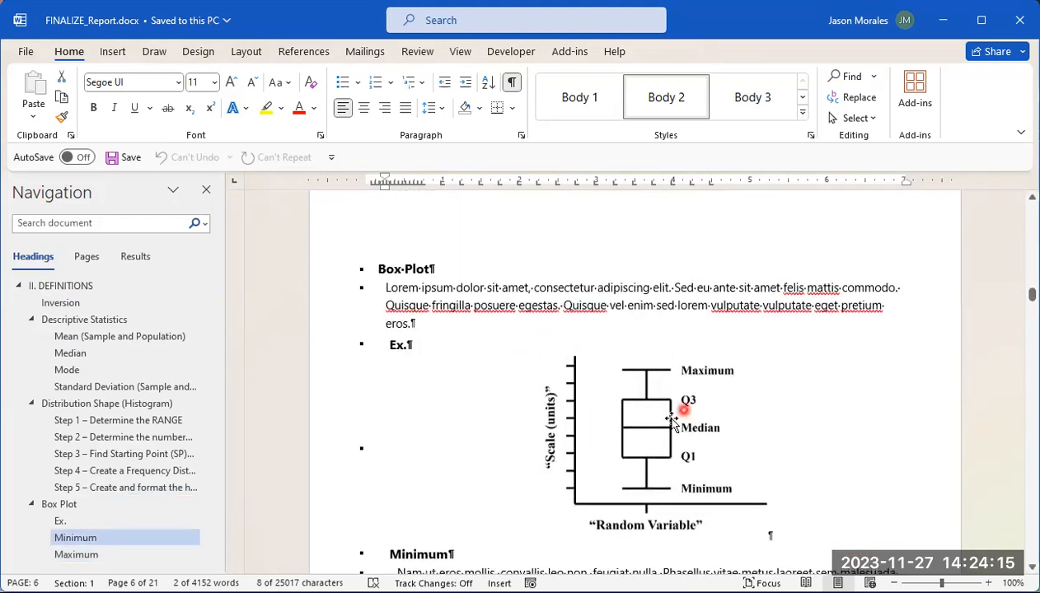
scroll(659, 387, "down", 2)
scroll(640, 342, "down", 10)
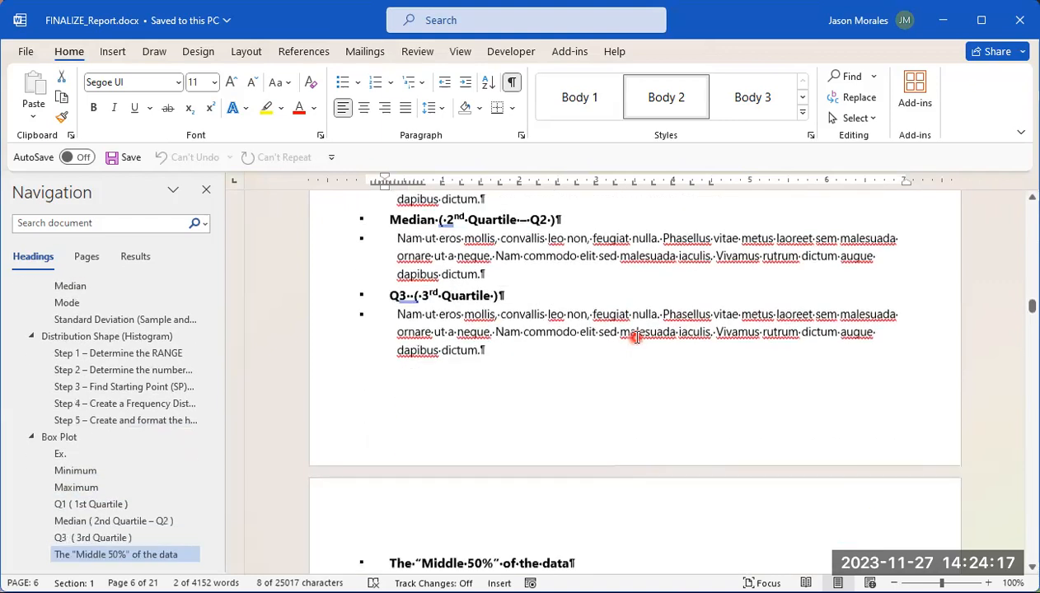
scroll(639, 342, "down", 3)
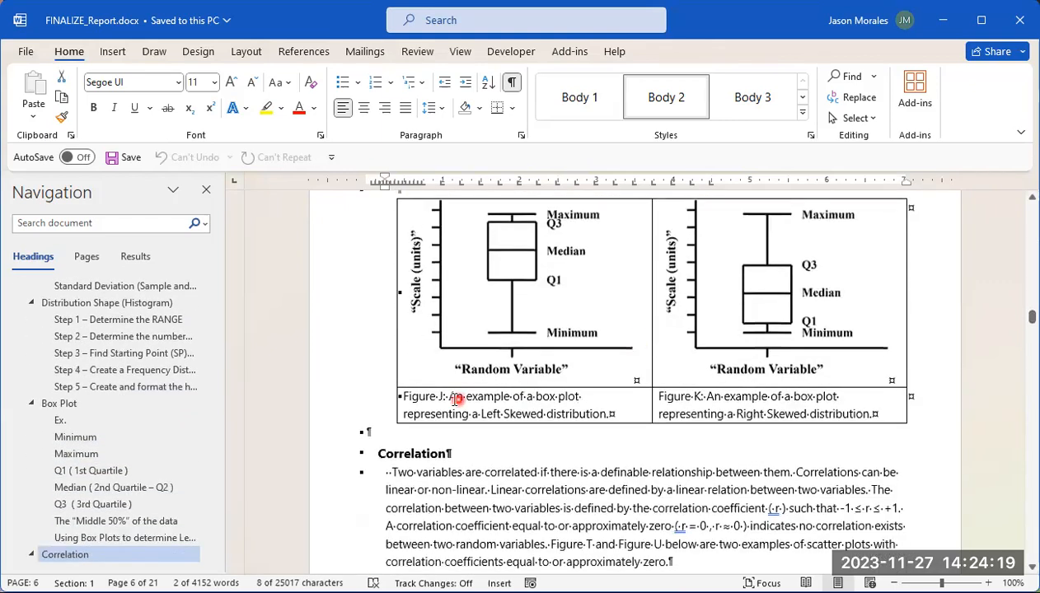
scroll(666, 402, "down", 3)
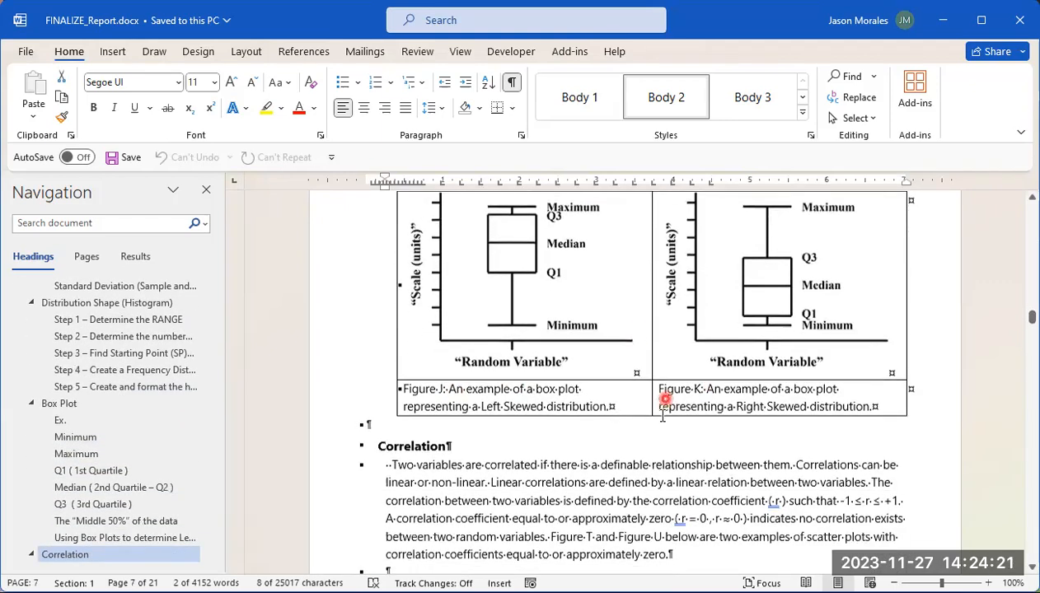
scroll(656, 381, "up", 4)
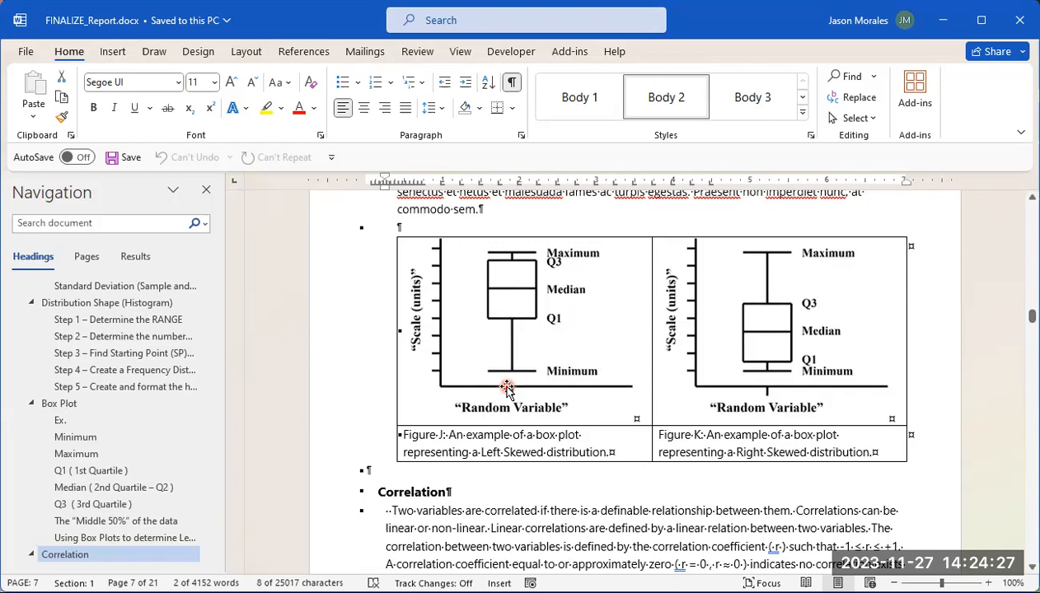
scroll(513, 365, "up", 4)
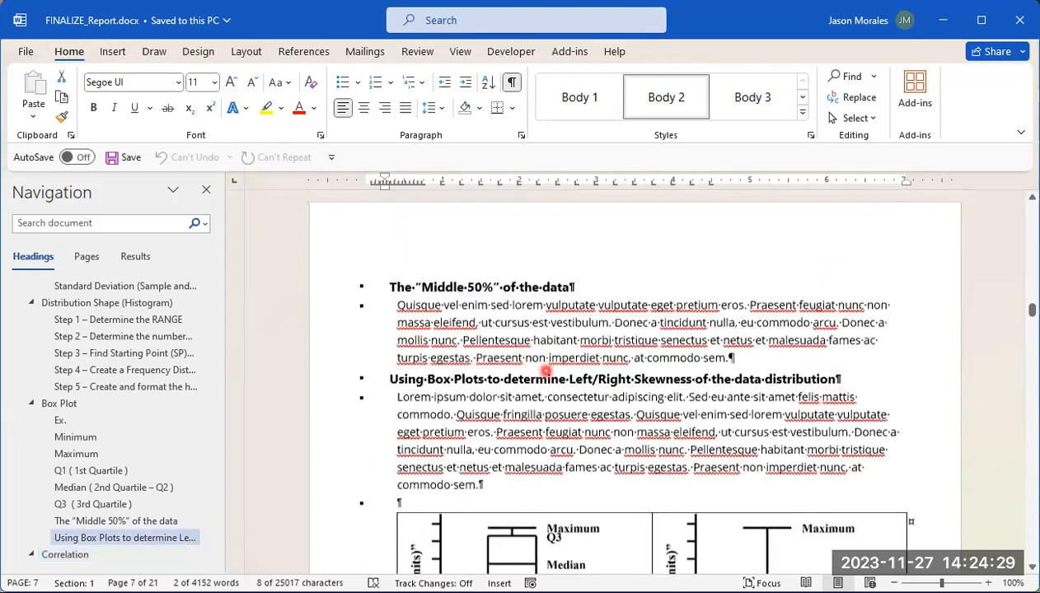
Step: Return to the Inversion section and view the Figure A and Figure B images with their captions
left_click_drag(1032, 310, 1032, 246)
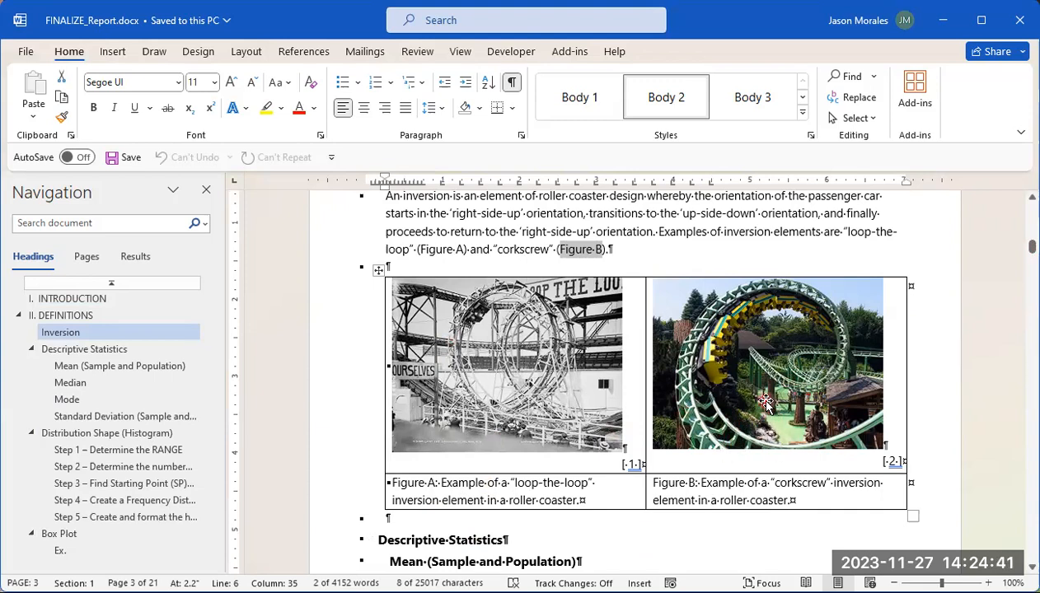
scroll(534, 416, "up", 2)
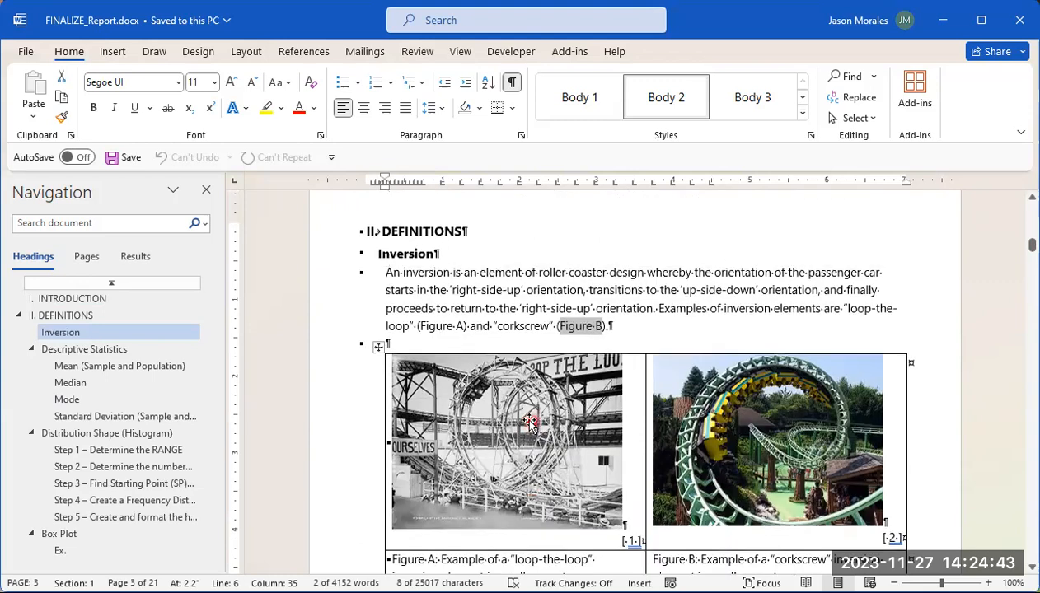
scroll(532, 420, "down", 1)
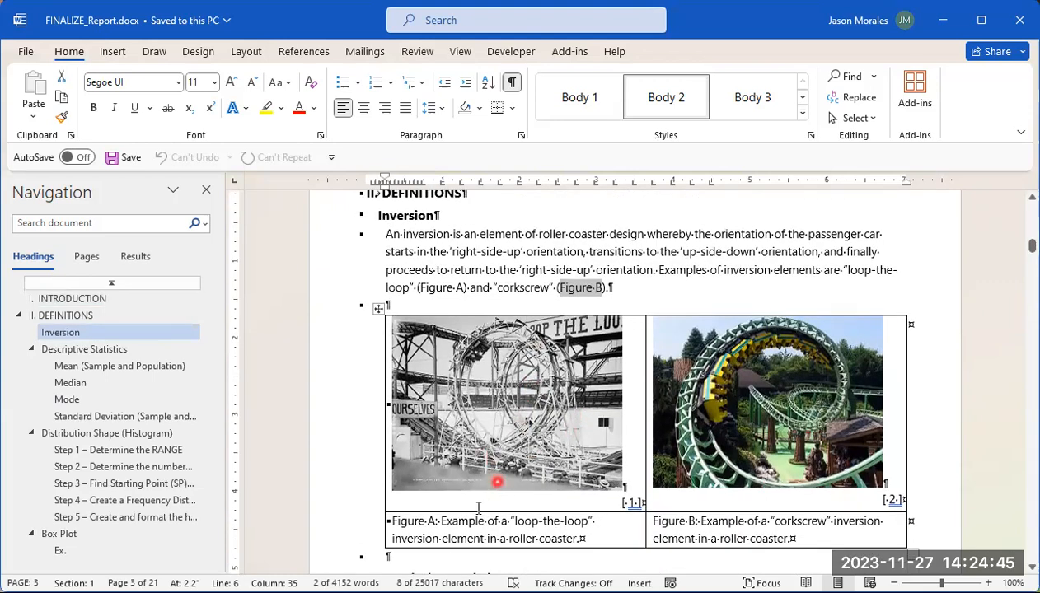
Step: Select the Figure A label in the caption under the loop-the-loop image
left_click(394, 521)
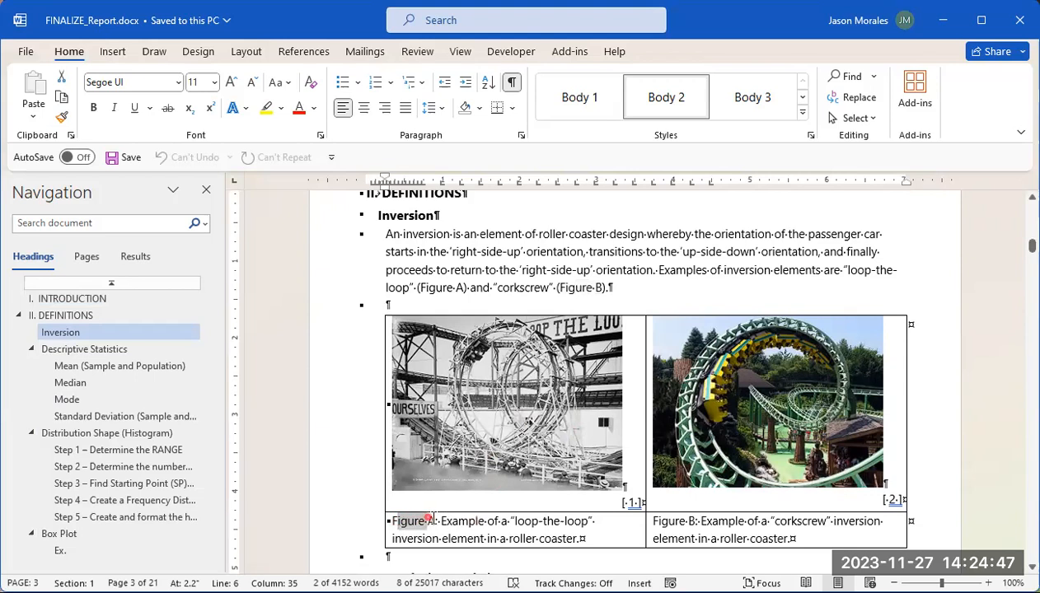
left_click(393, 521)
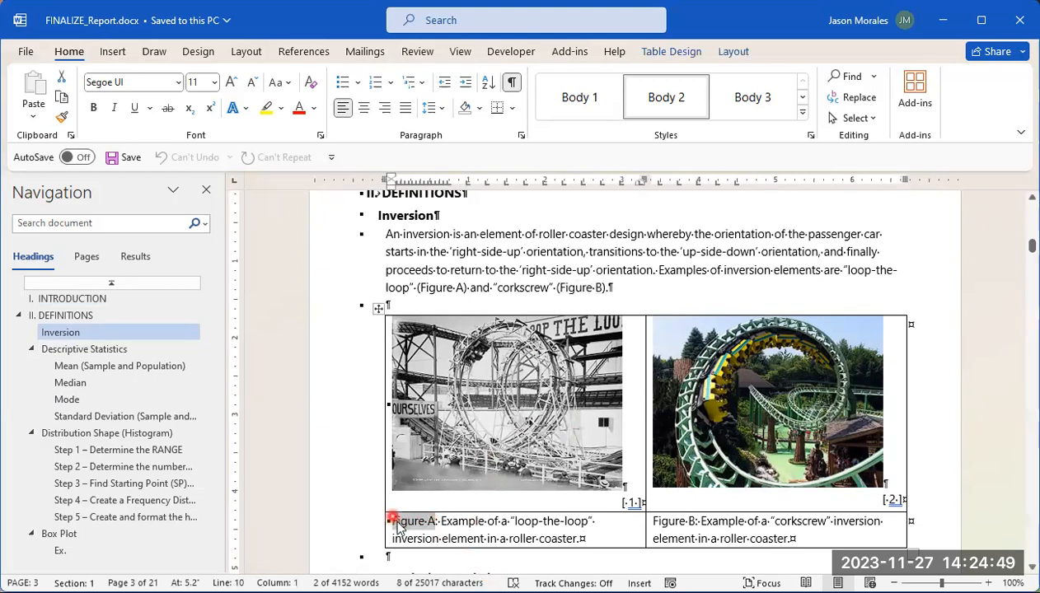
left_click_drag(396, 525, 437, 522)
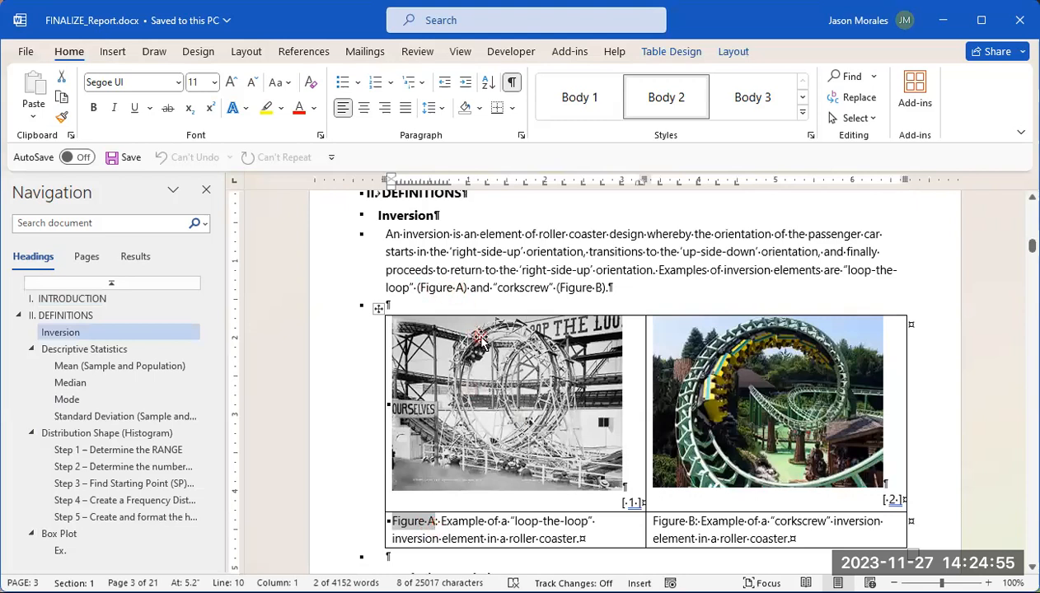
left_click(388, 522)
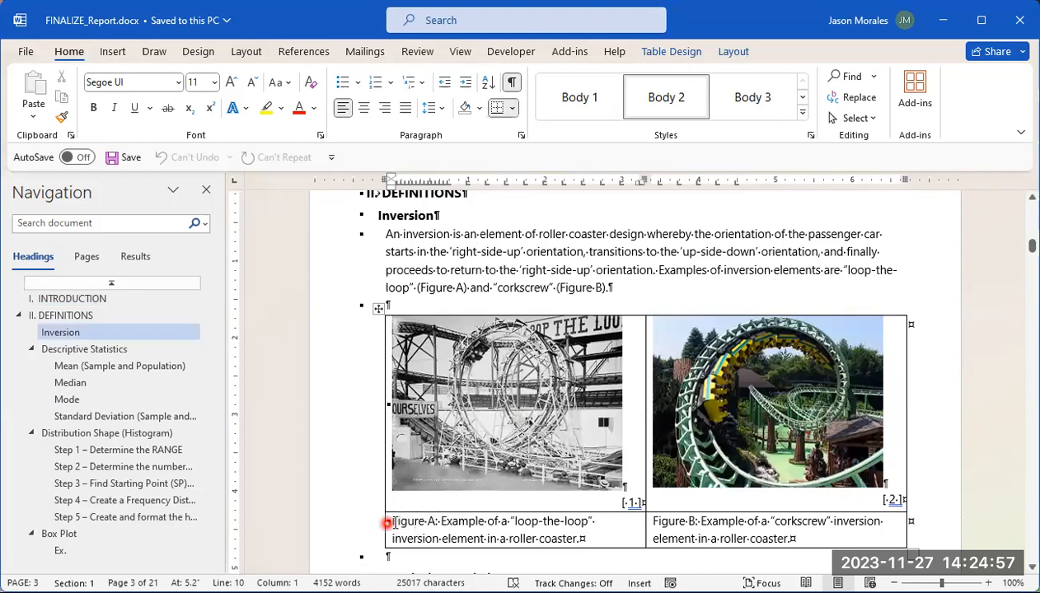
mouse_move(393, 522)
left_mouse_down()
mouse_move(426, 522)
mouse_move(387, 522)
left_mouse_up()
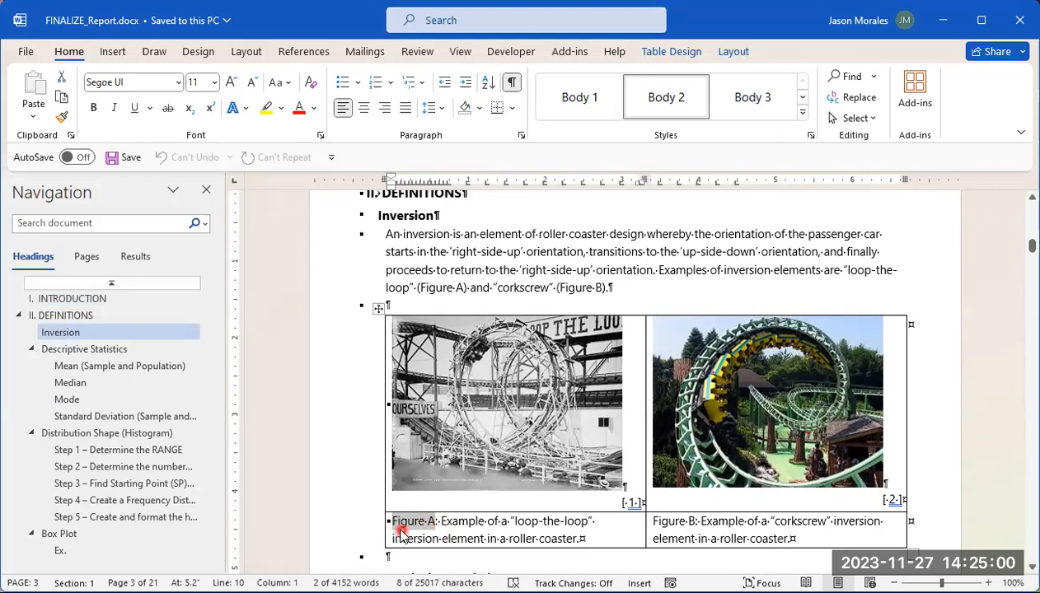
Step: Set up a find-and-replace of "Figure A" with "Figure 1" and show the additional search options
left_click(857, 98)
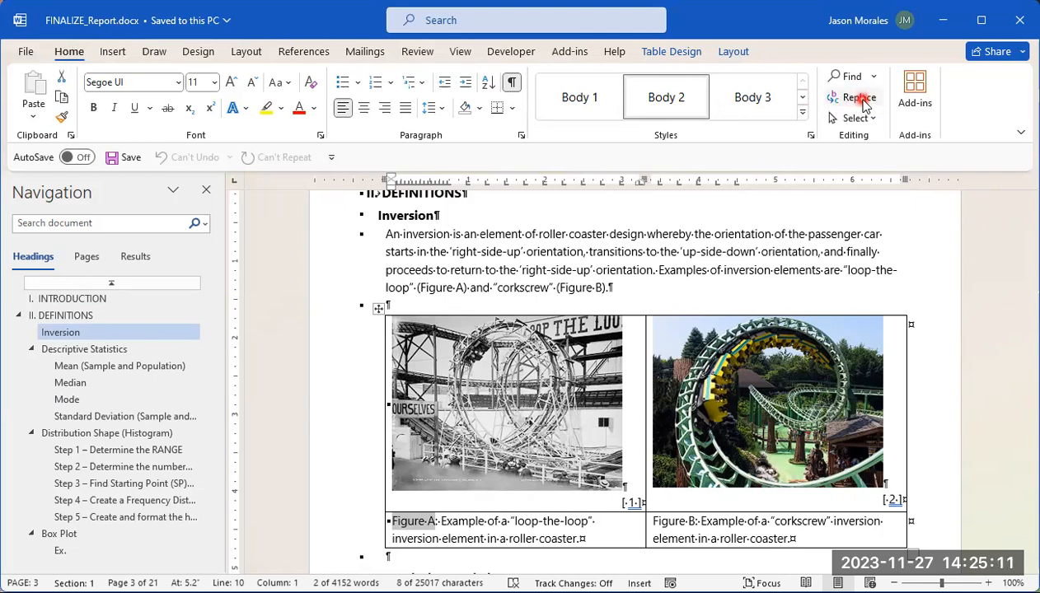
left_click(593, 209)
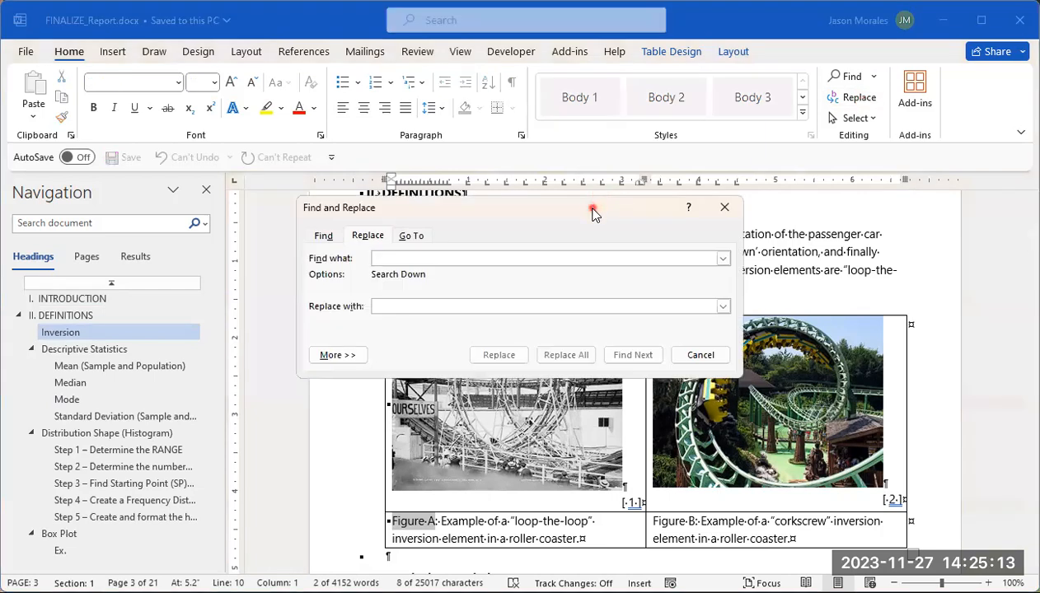
left_click(593, 177)
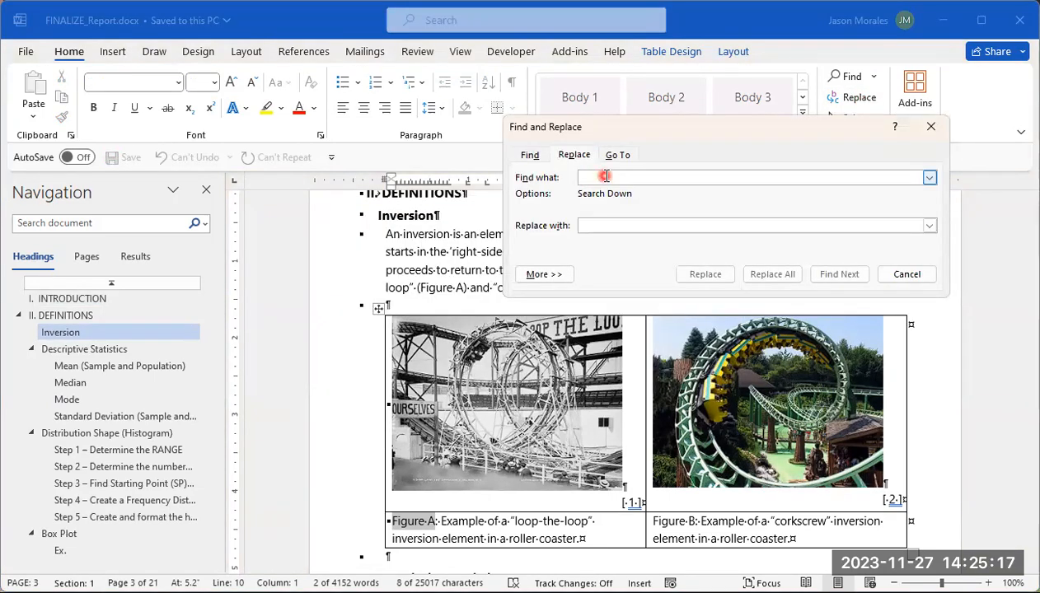
type("Figure A")
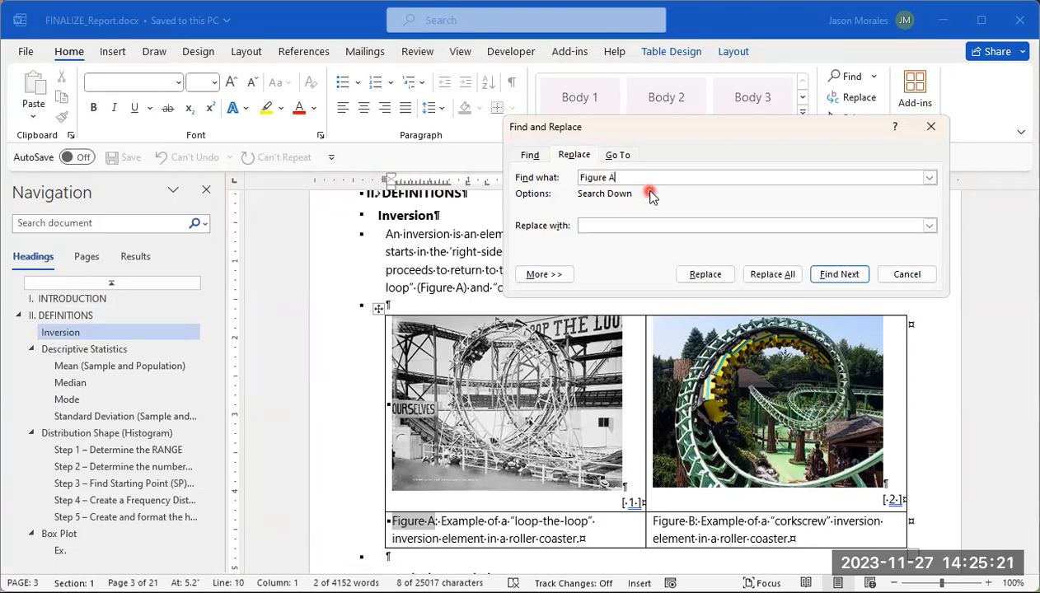
left_click(604, 225)
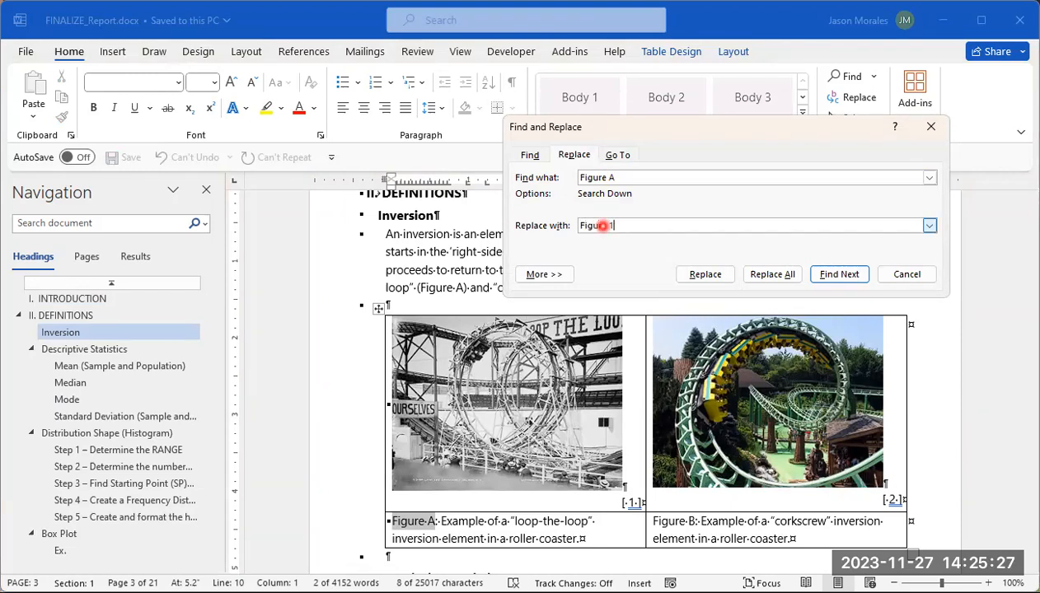
left_click(556, 275)
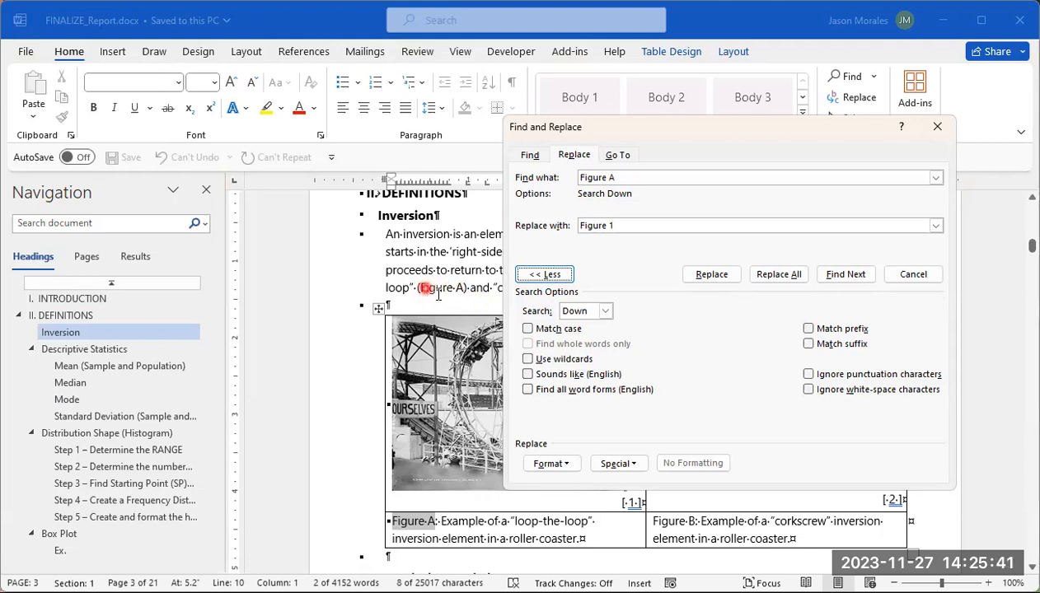
left_click(528, 329)
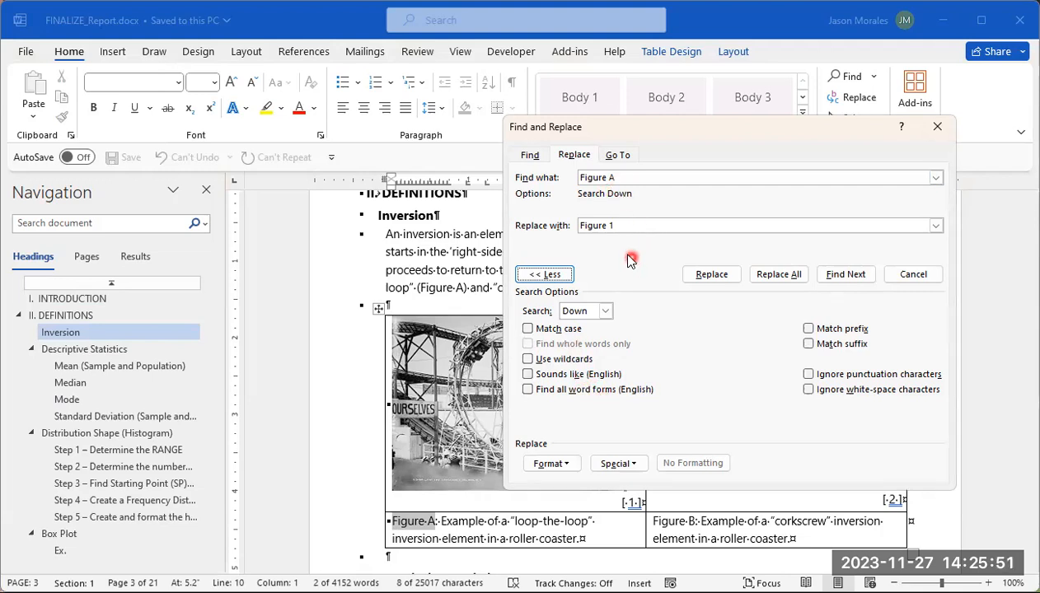
Step: Replace all occurrences of "Figure A" with "Figure 1", continuing the search from the document's beginning
left_click(794, 279)
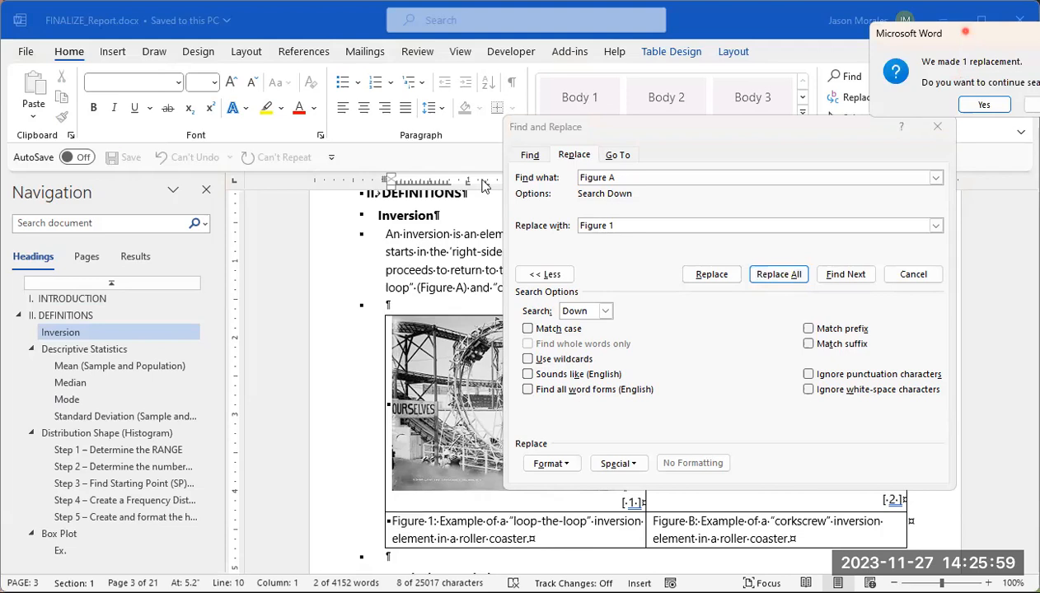
left_click_drag(966, 37, 509, 143)
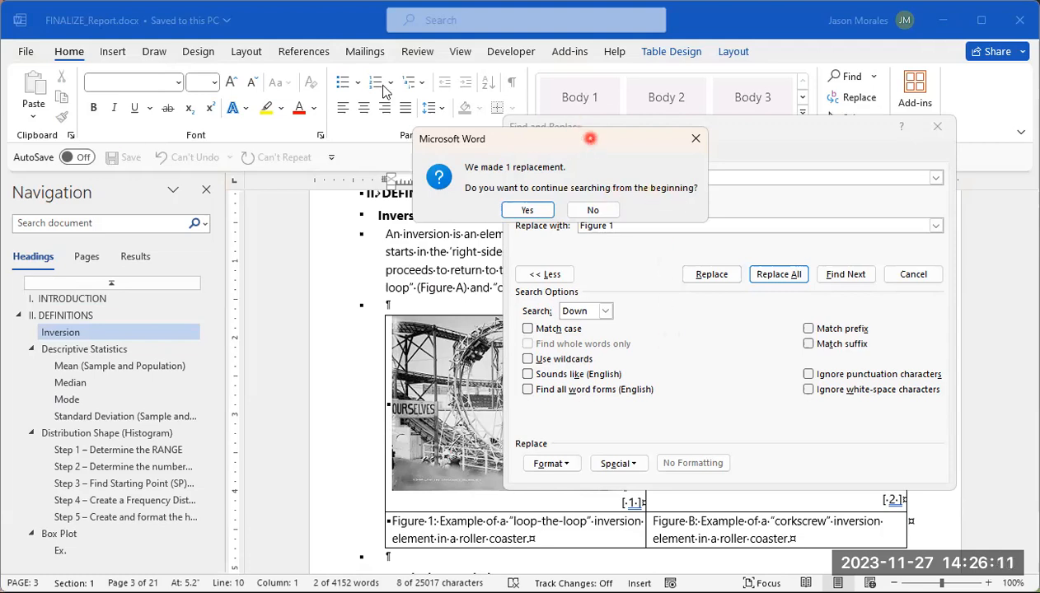
left_click_drag(591, 138, 370, 83)
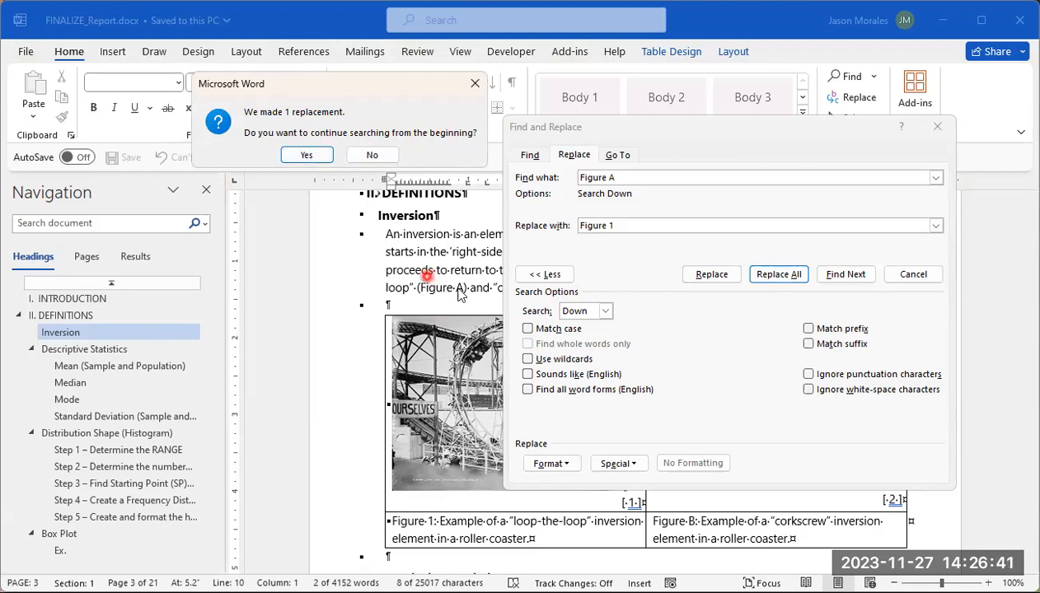
left_click(306, 155)
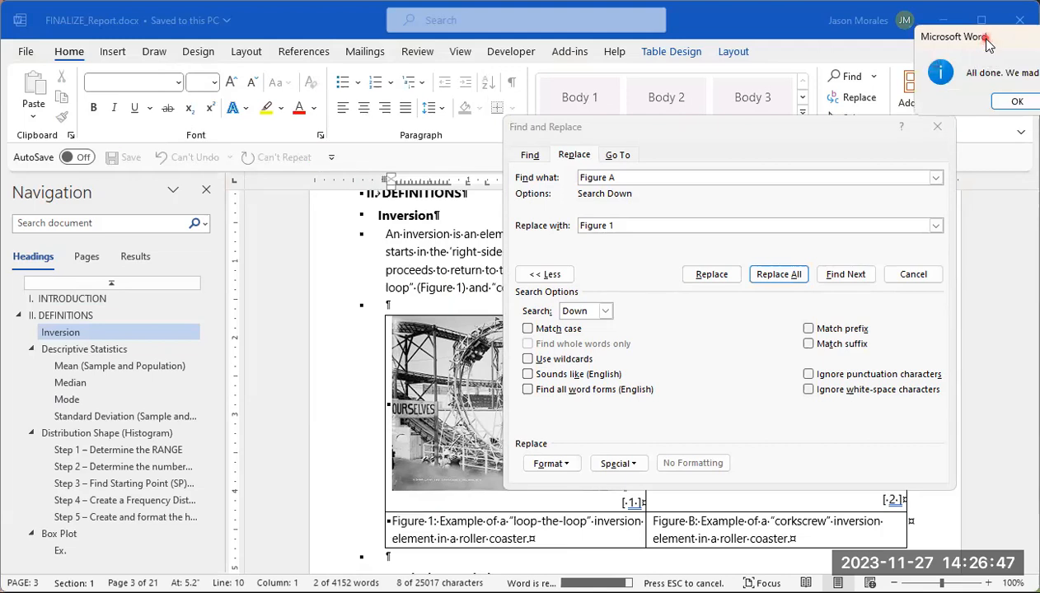
left_click_drag(988, 45, 351, 109)
left_click(382, 167)
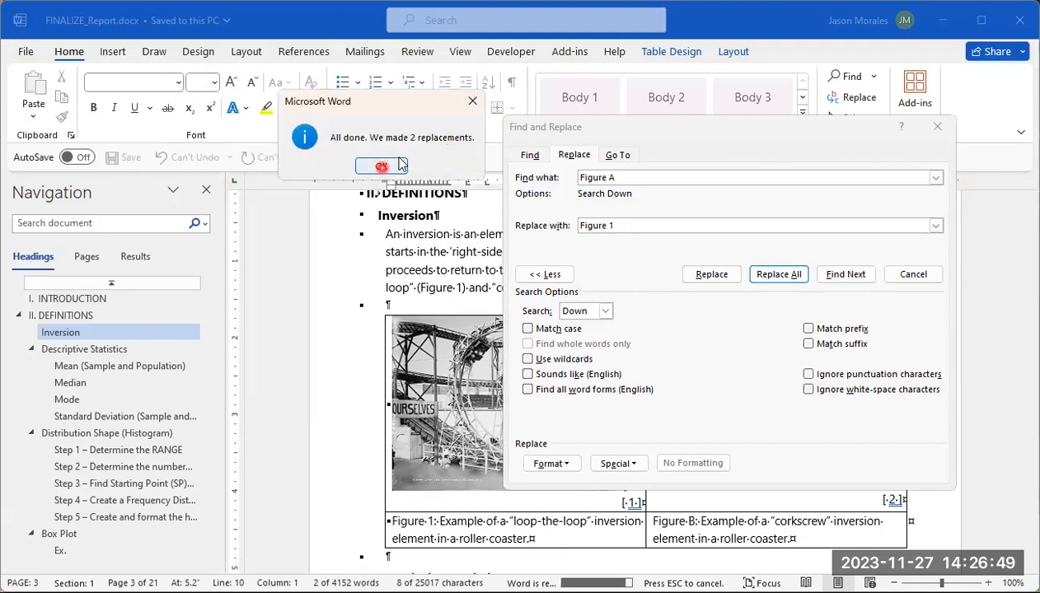
left_click(393, 166)
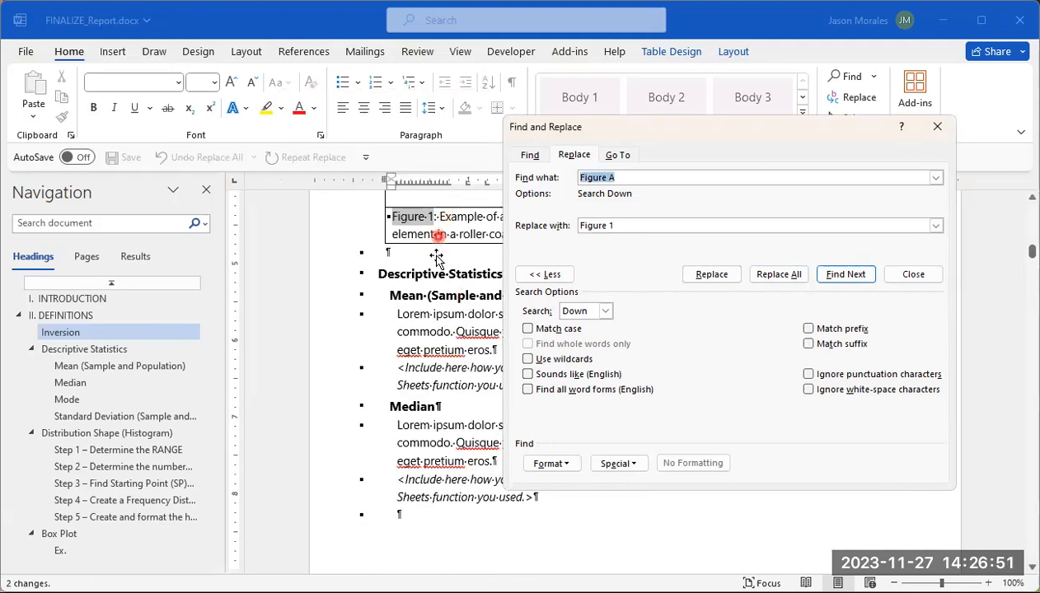
Step: Change the find-and-replace terms to find "Figure B" and replace it with "Figure 2"
scroll(436, 313, "up", 5)
scroll(429, 380, "up", 3)
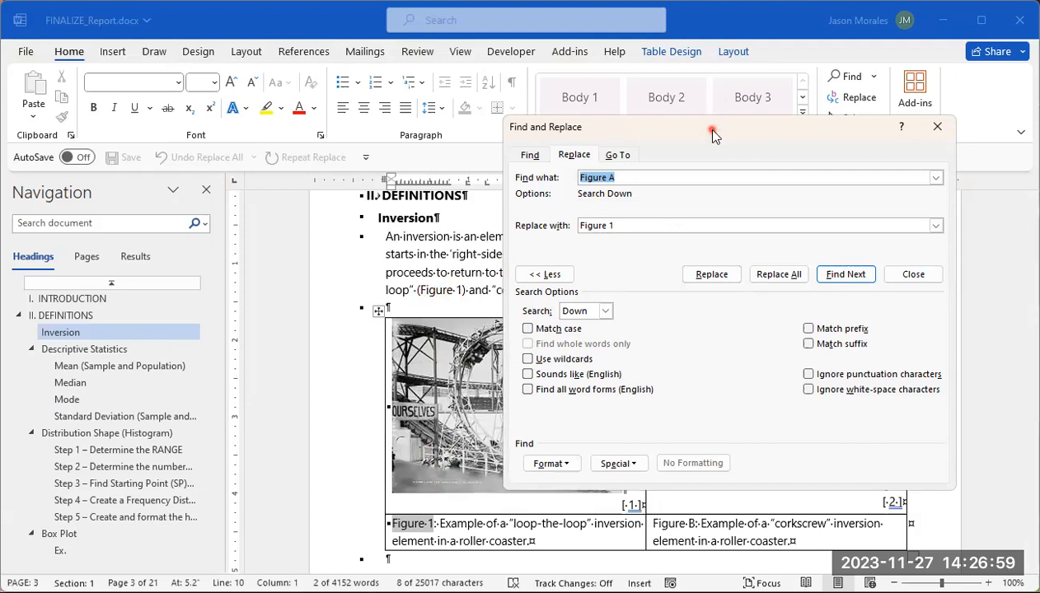
left_click_drag(712, 132, 315, 98)
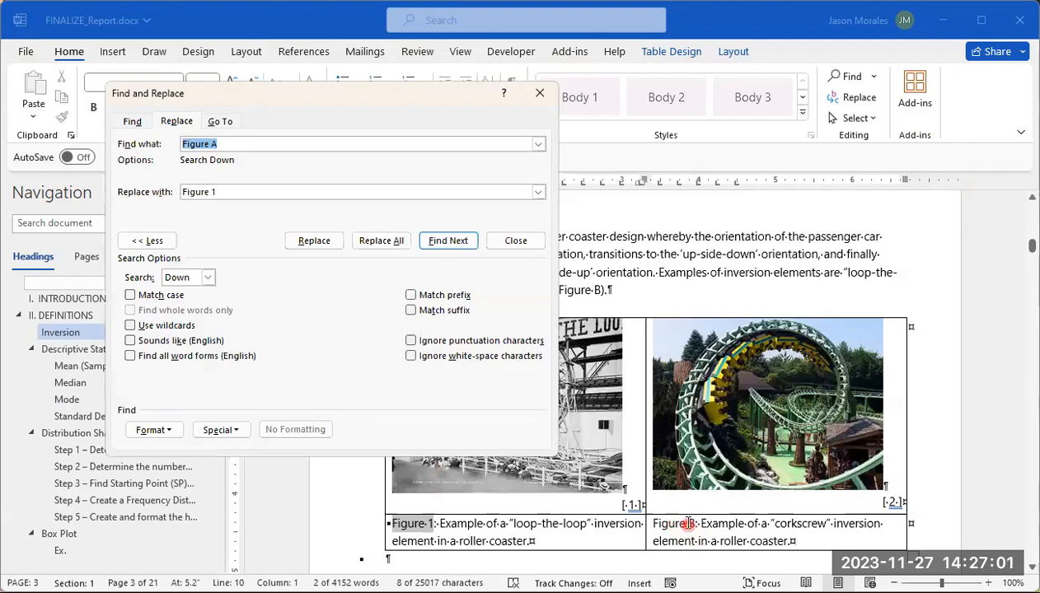
left_click(271, 142)
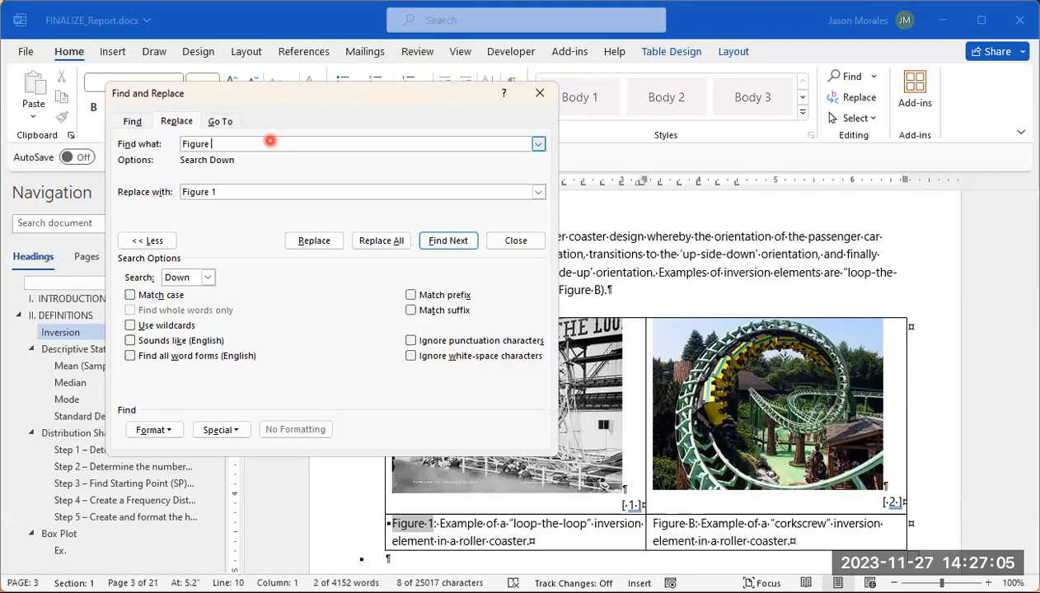
left_click(240, 192)
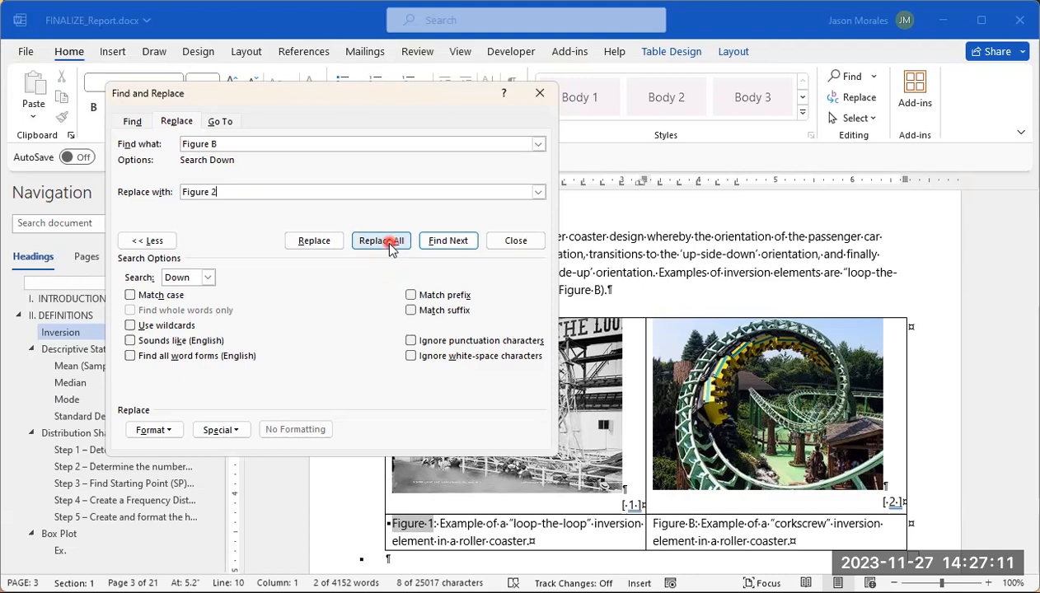
Step: Replace every "Figure B" with "Figure 2" across the whole document and return to the Inversion paragraph and its captions
left_click(392, 246)
left_click_drag(945, 32, 493, 95)
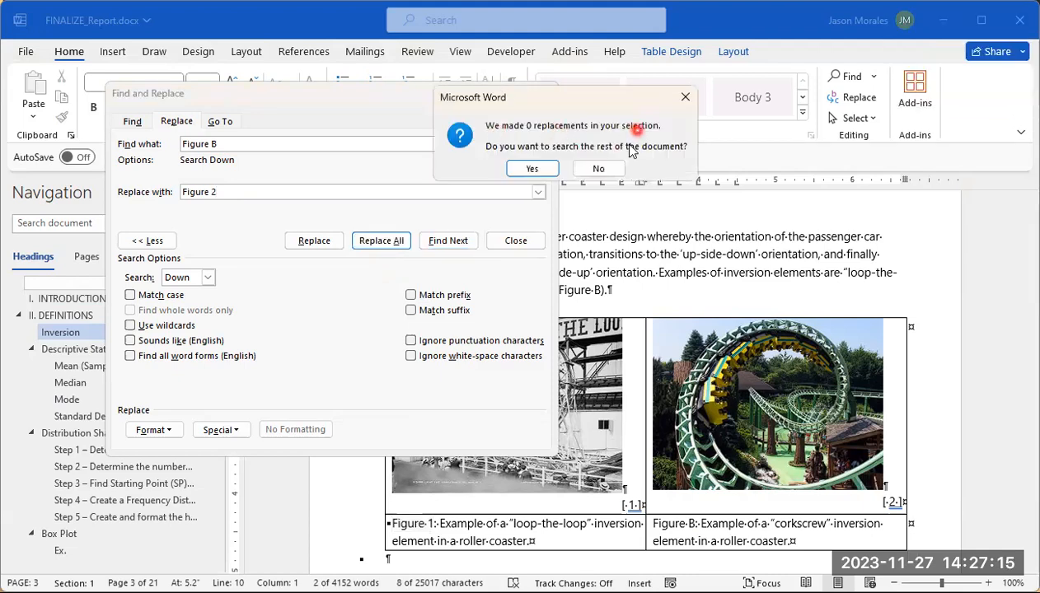
left_click(540, 173)
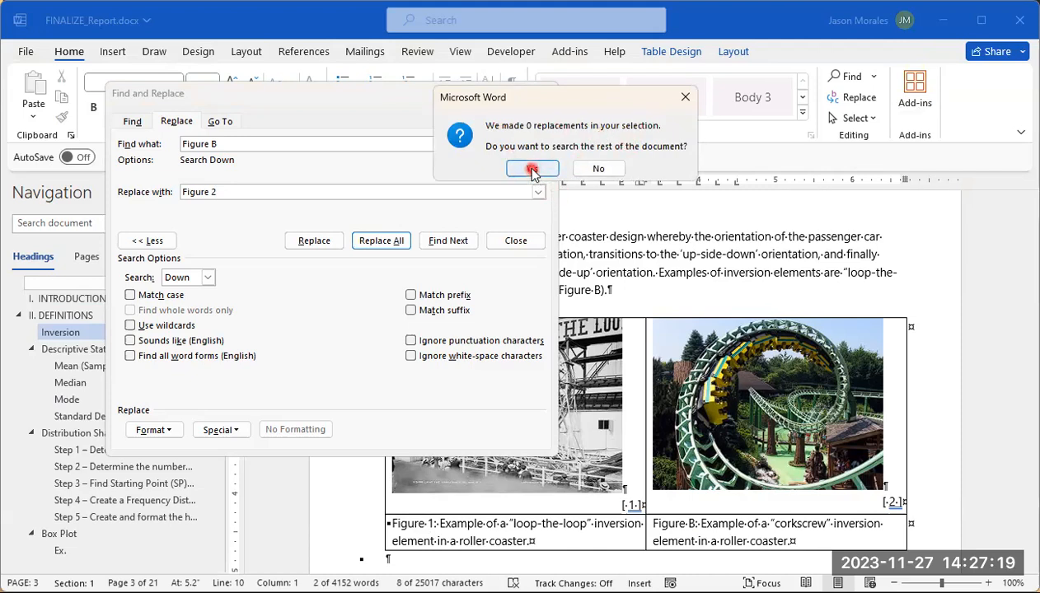
left_click(533, 169)
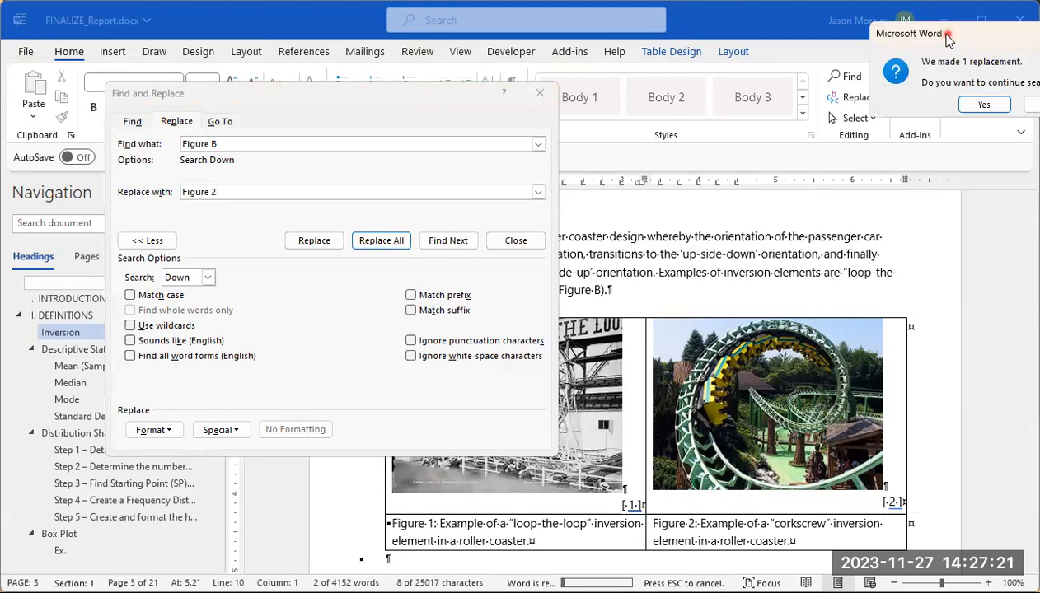
left_click_drag(948, 37, 629, 86)
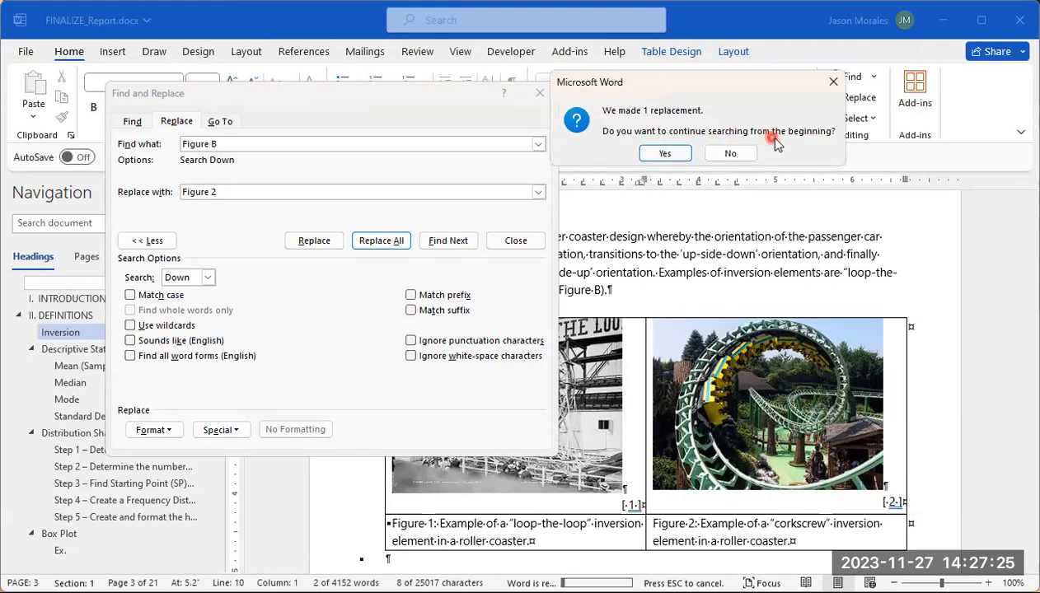
left_click(666, 154)
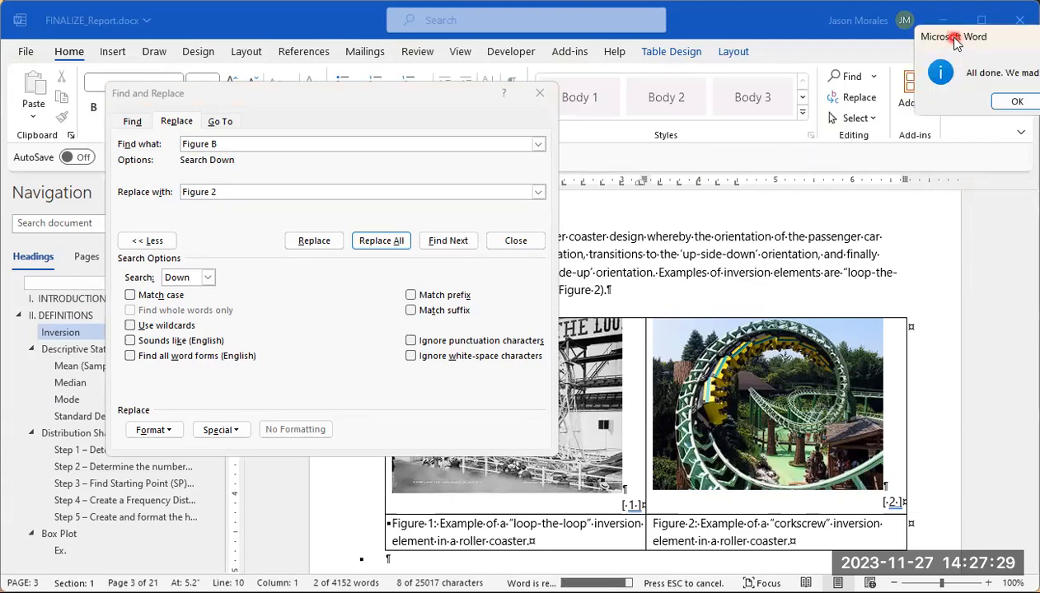
left_click_drag(954, 43, 493, 103)
left_click(550, 163)
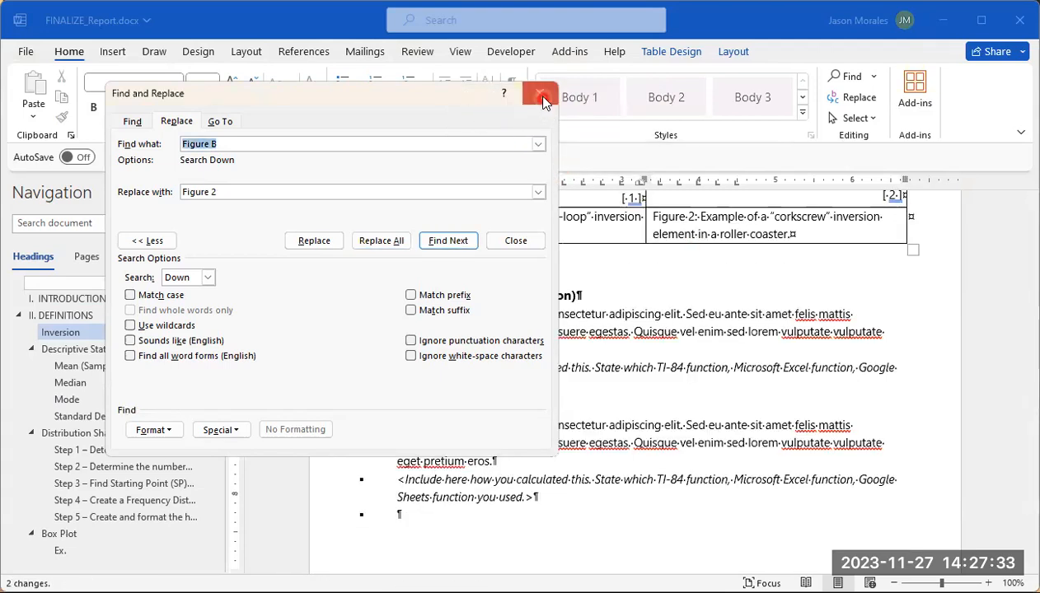
left_click(539, 94)
scroll(614, 390, "up", 3)
scroll(511, 429, "up", 2)
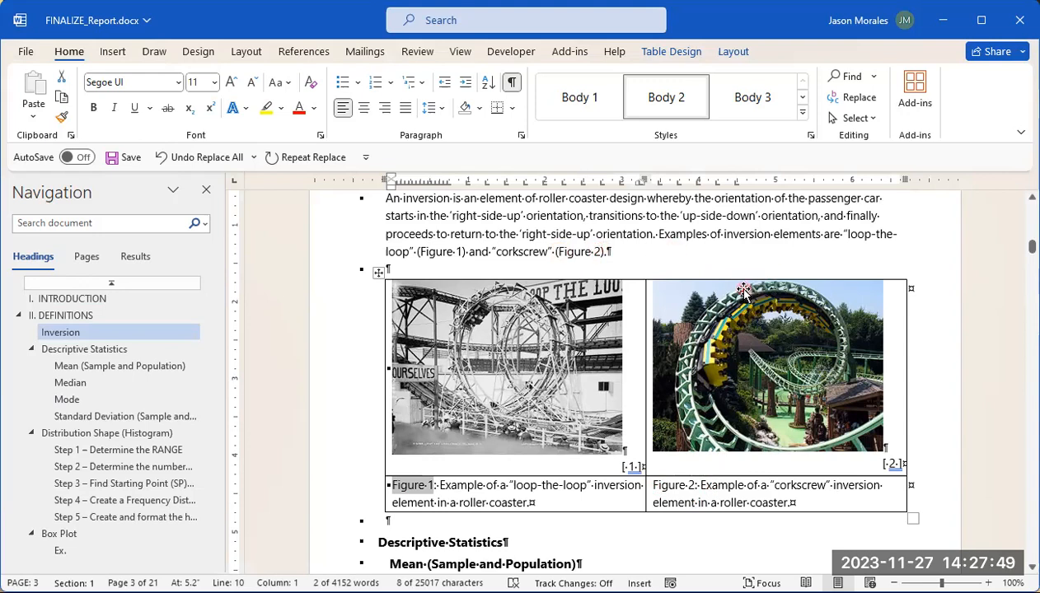
Step: Set up a find-and-replace of "Figure C", the histogram caption's label, with "Figure 3"
scroll(674, 297, "down", 8)
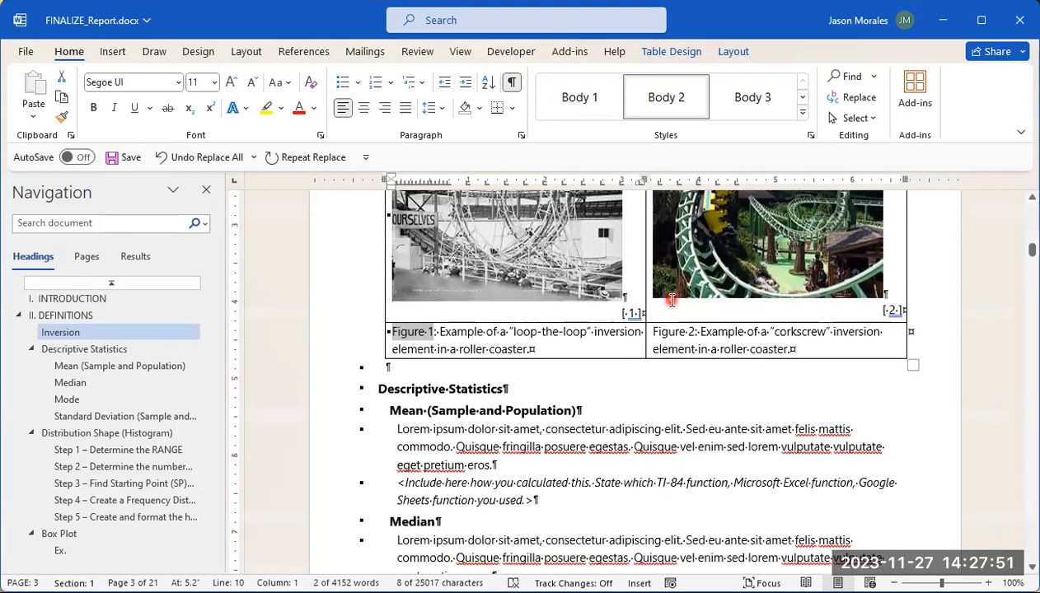
scroll(672, 301, "down", 15)
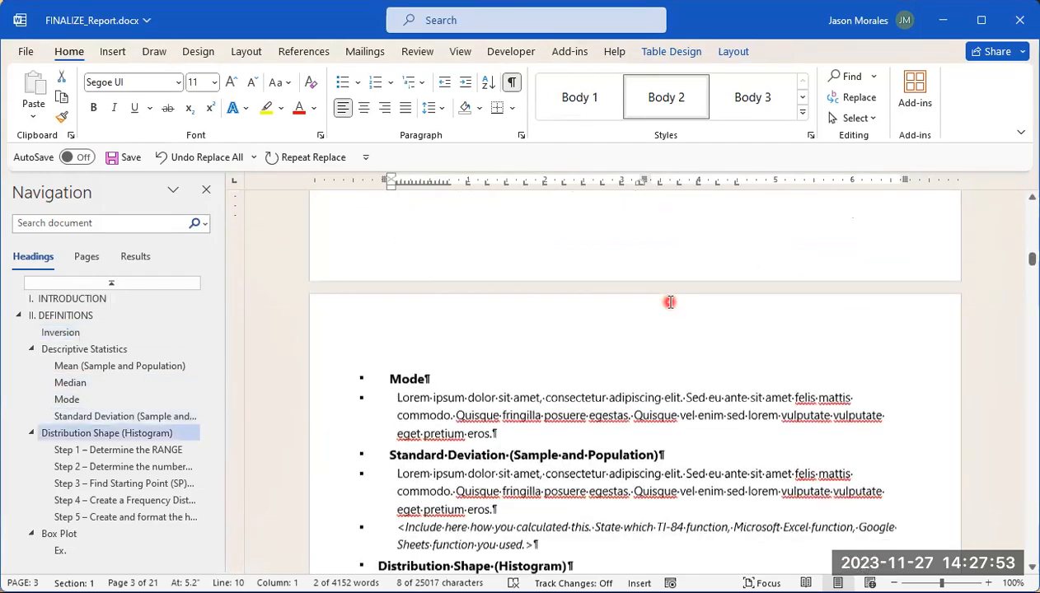
scroll(669, 303, "down", 15)
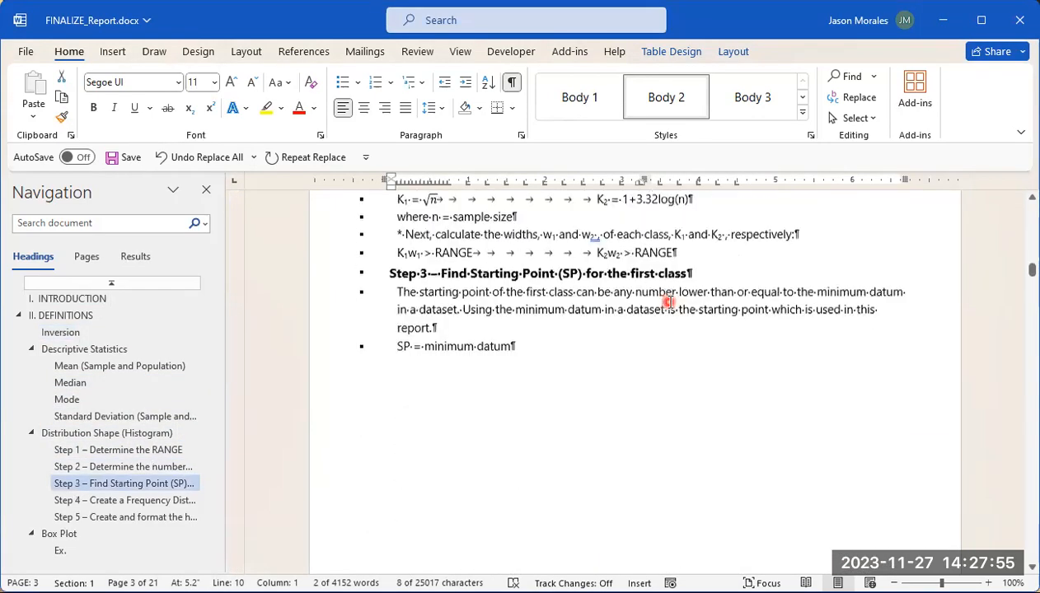
scroll(668, 303, "down", 10)
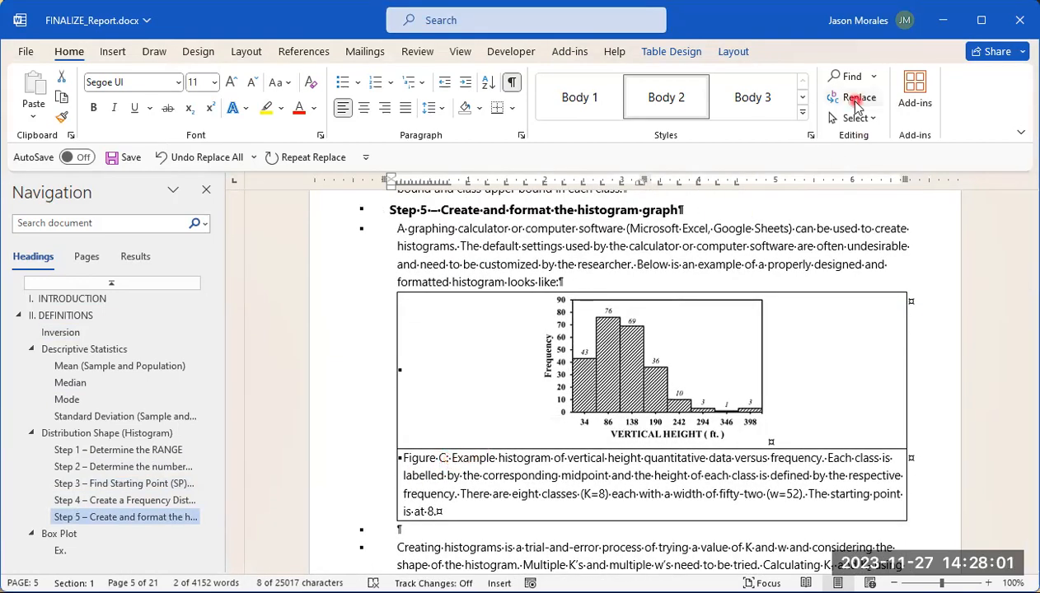
left_click(858, 99)
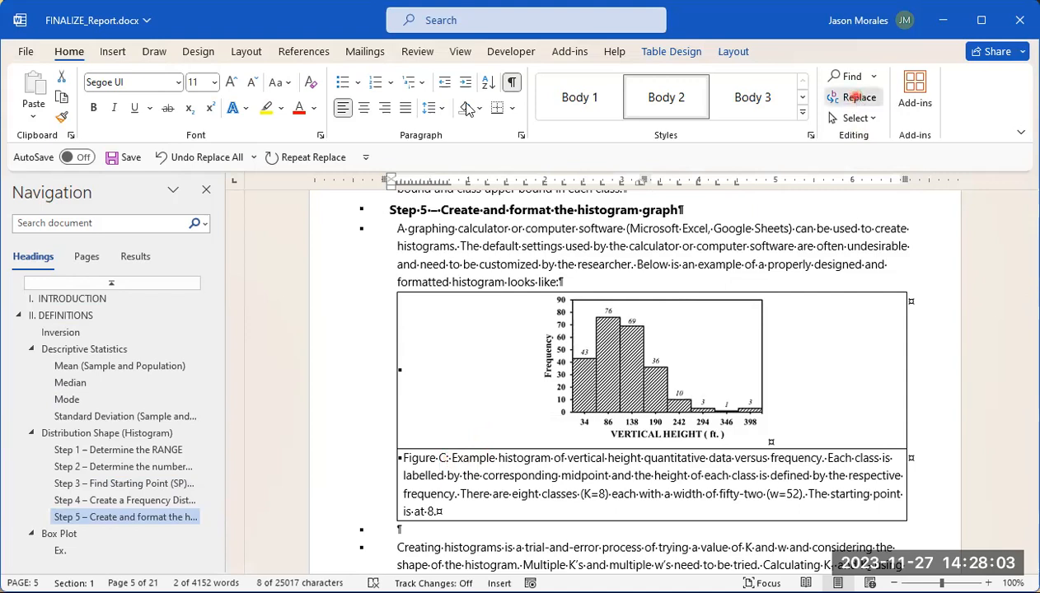
left_click(257, 142)
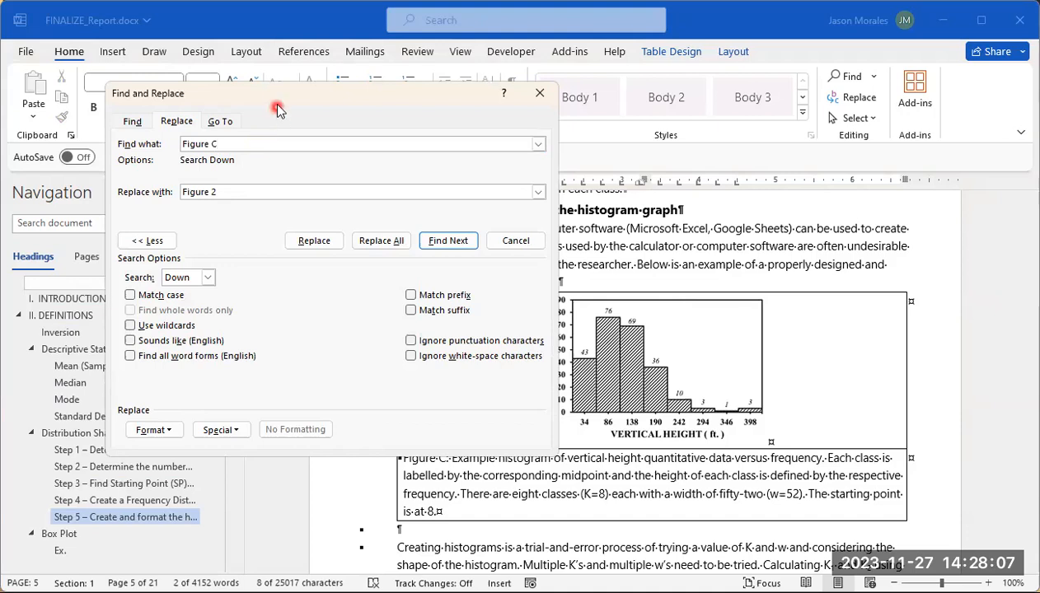
left_click_drag(277, 98, 259, 86)
left_click(207, 180)
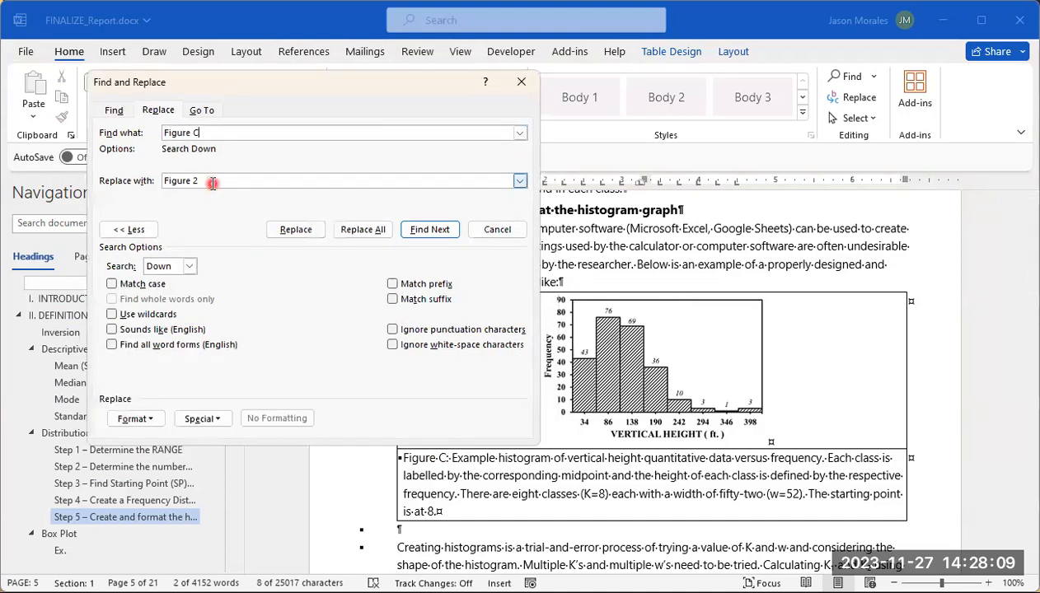
left_click(396, 178)
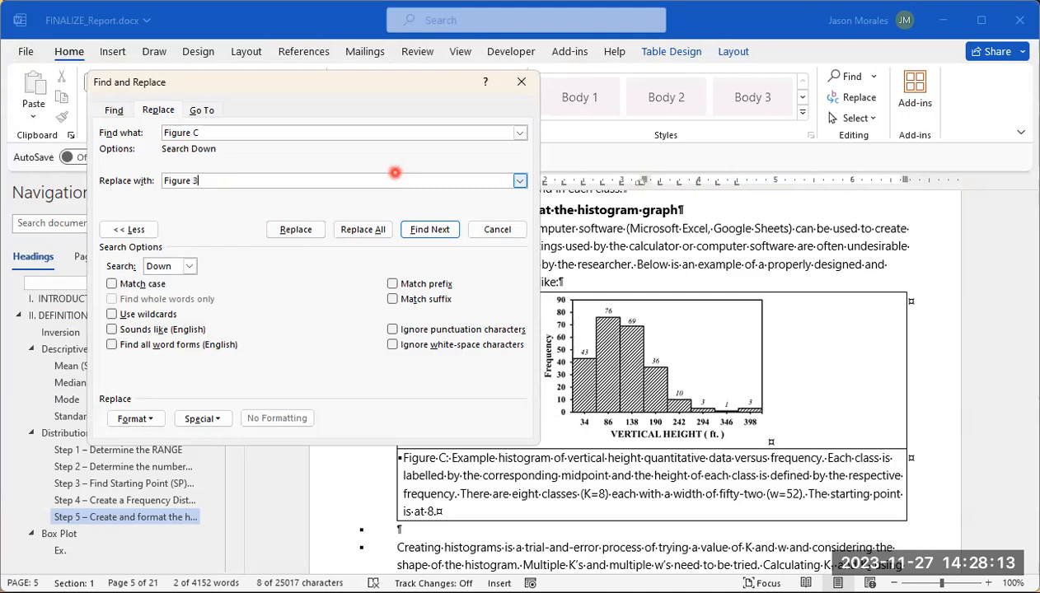
Step: Replace all occurrences of "Figure C" with "Figure 3", extending the search to the rest of the document and from its beginning
left_click(360, 230)
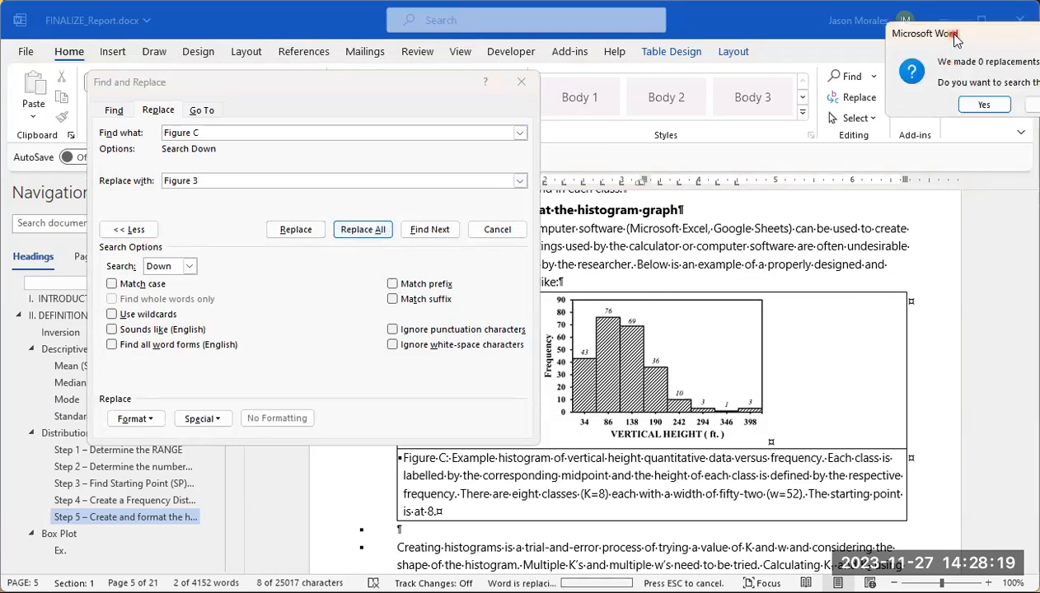
left_click_drag(955, 38, 415, 102)
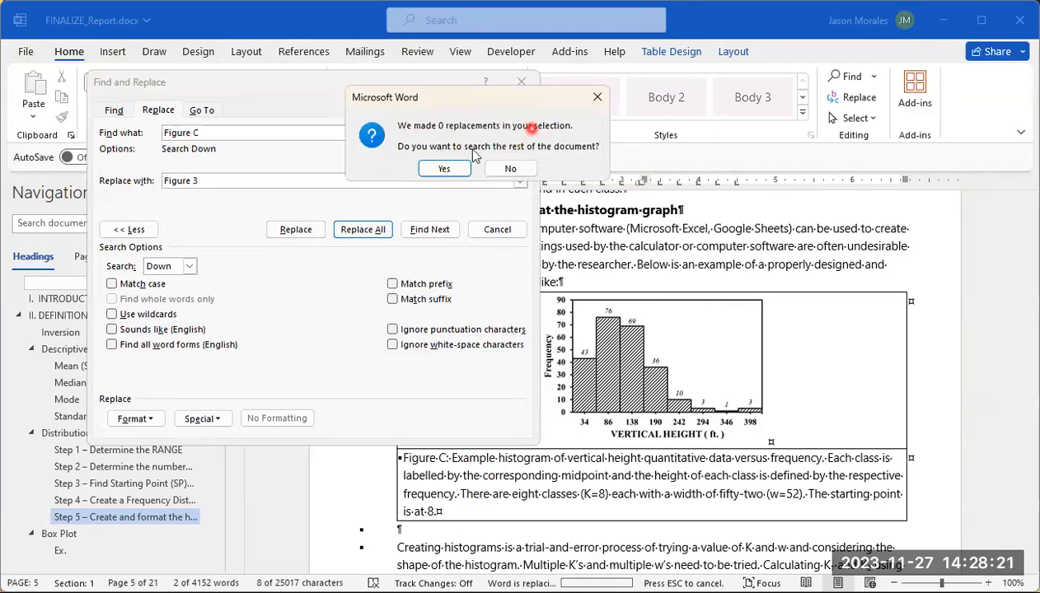
left_click(444, 170)
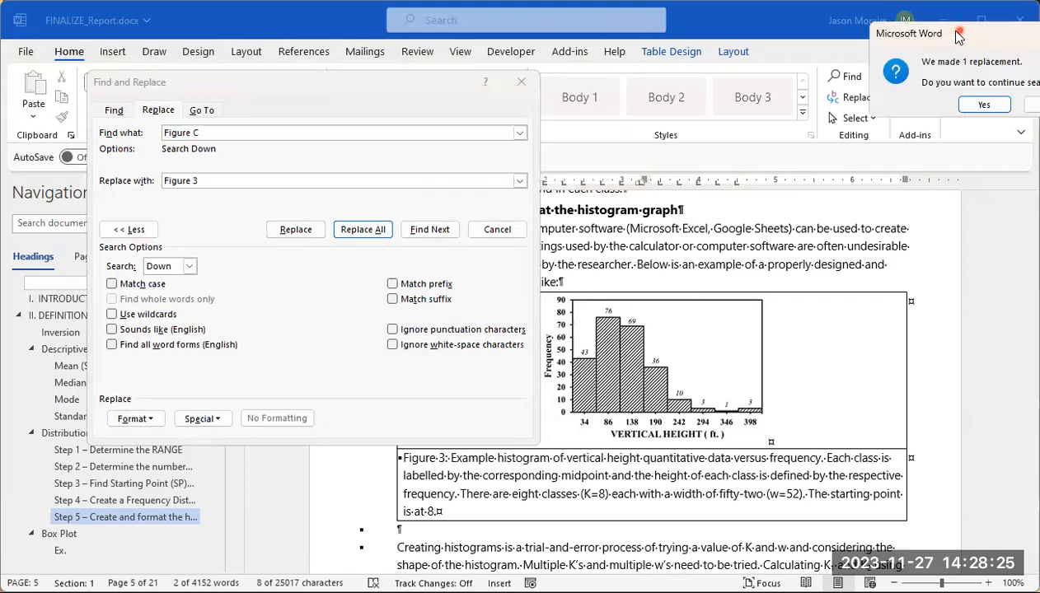
left_click_drag(958, 37, 530, 68)
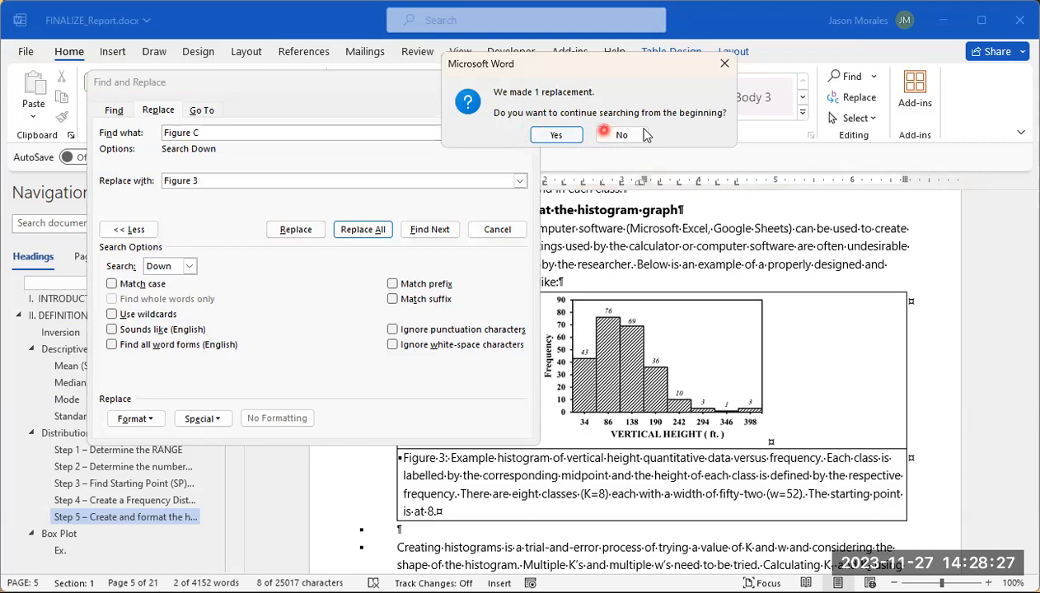
left_click(556, 135)
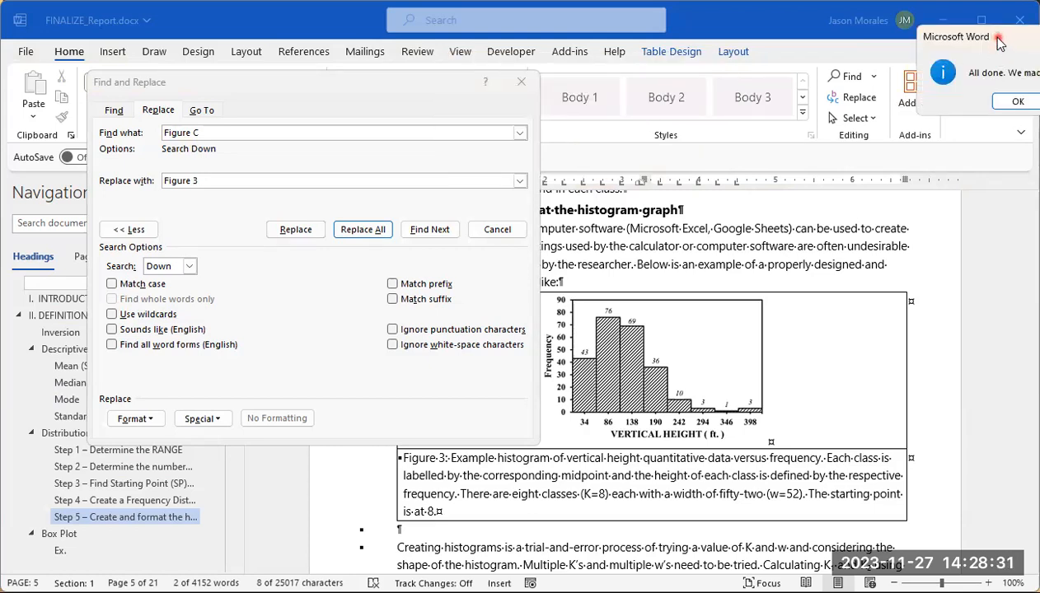
left_click_drag(998, 42, 623, 62)
left_click(644, 121)
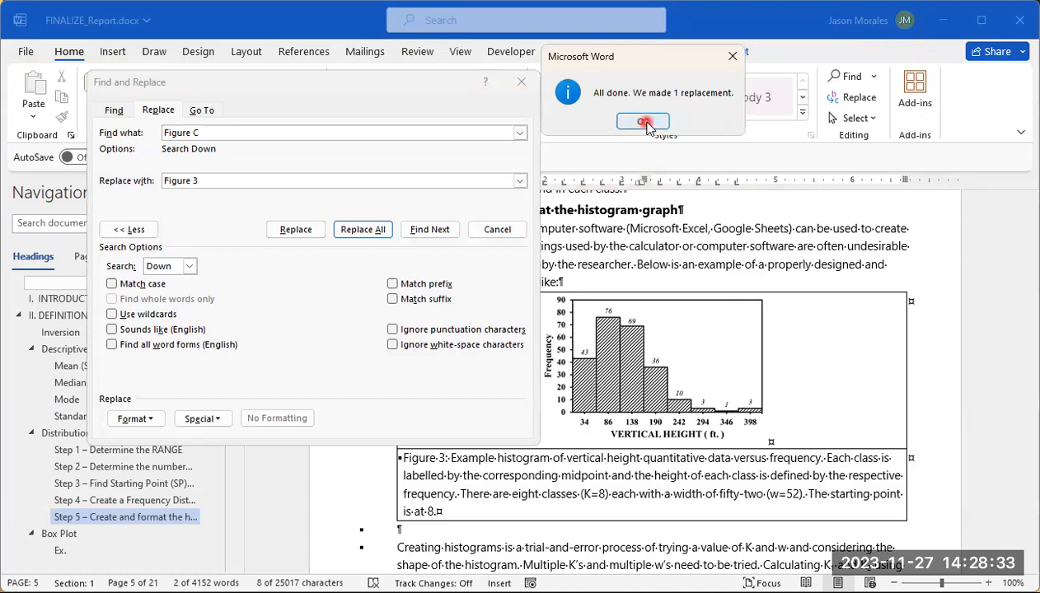
Step: Close the find-and-replace dialog and check the figure label in the histogram caption under Step 5
left_click(399, 82)
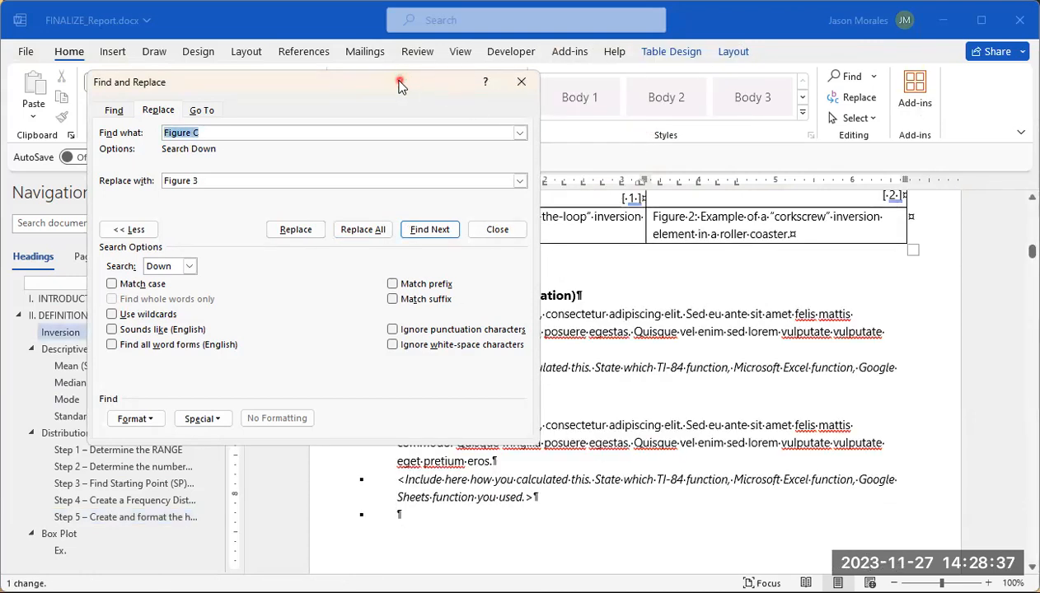
left_click_drag(399, 83, 396, 113)
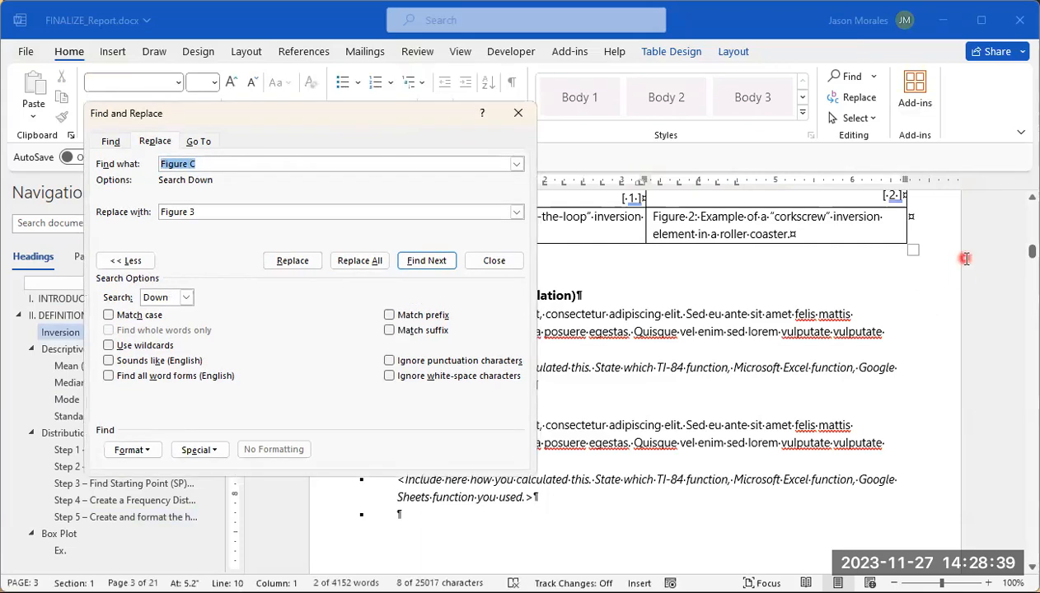
left_click(971, 257)
scroll(968, 266, "down", 20)
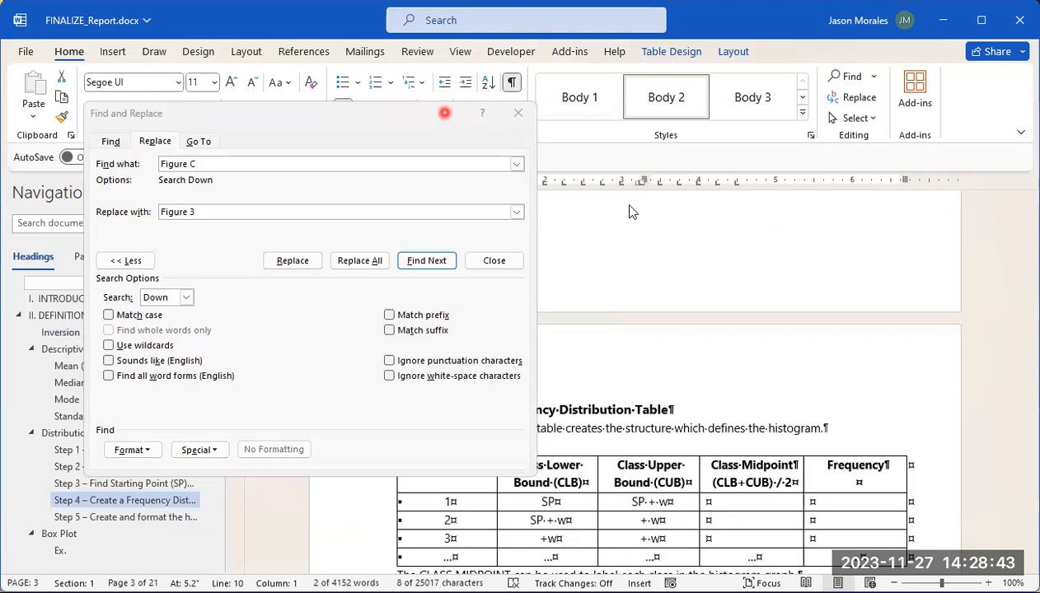
key("Escape")
scroll(841, 292, "down", 14)
scroll(828, 313, "up", 3)
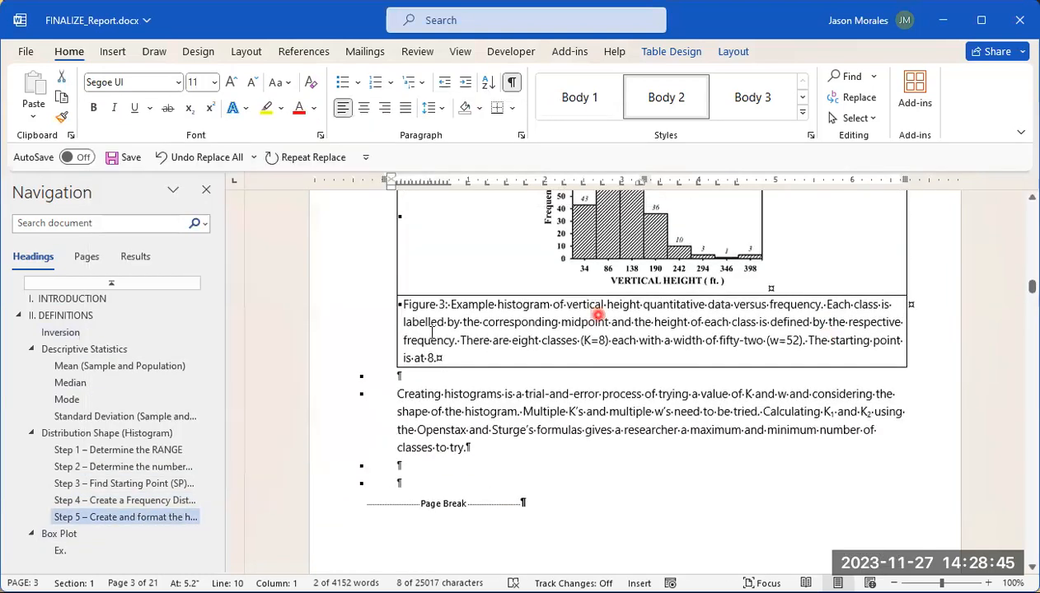
Step: Set up a find-and-replace of "Figure J", the left-skewed box plot's label, with "Figure 4"
scroll(575, 325, "down", 20)
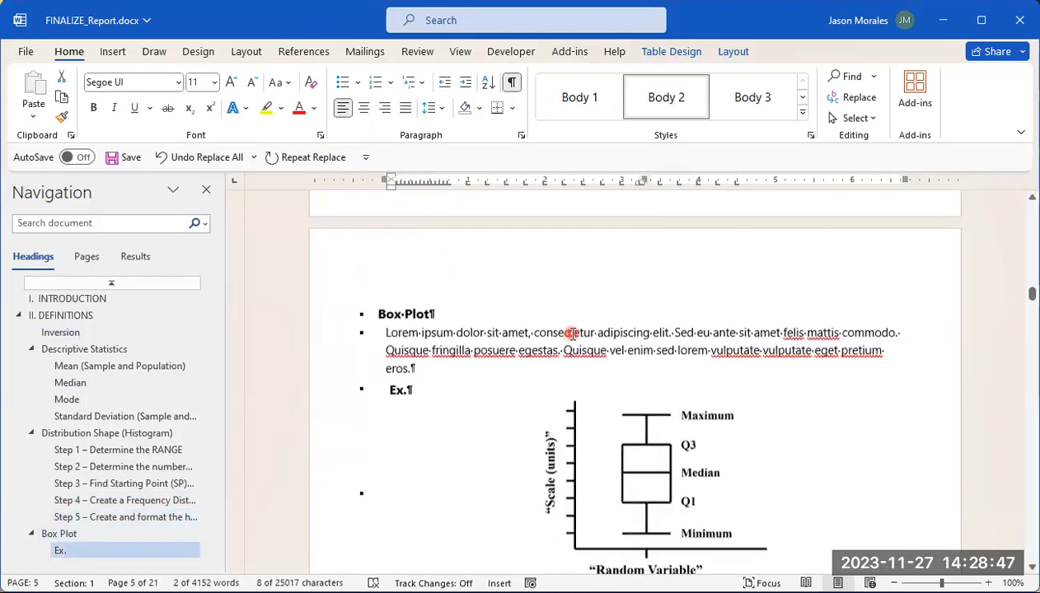
scroll(569, 335, "down", 18)
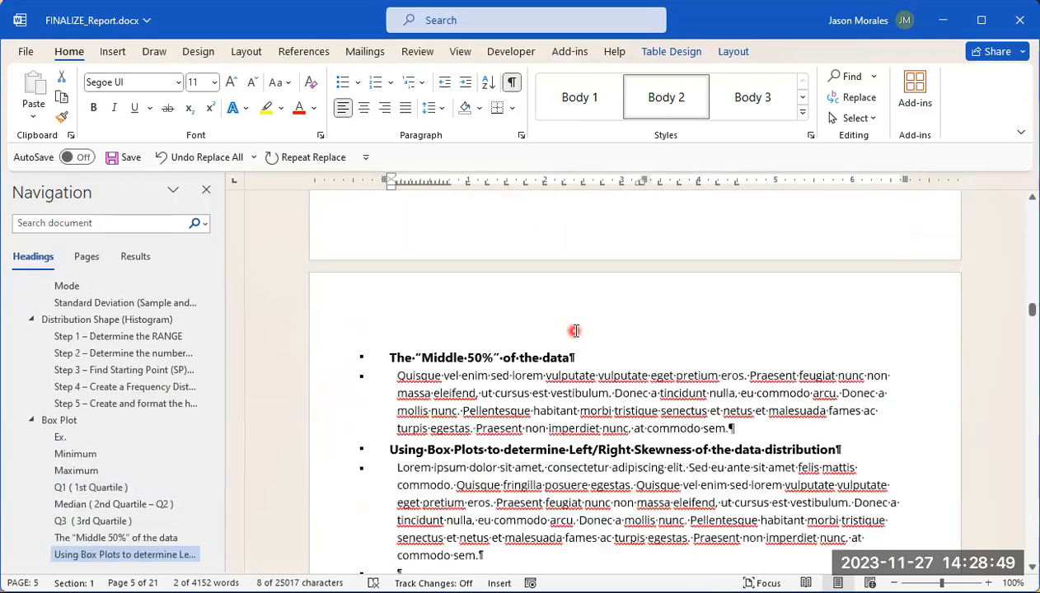
scroll(575, 338, "down", 3)
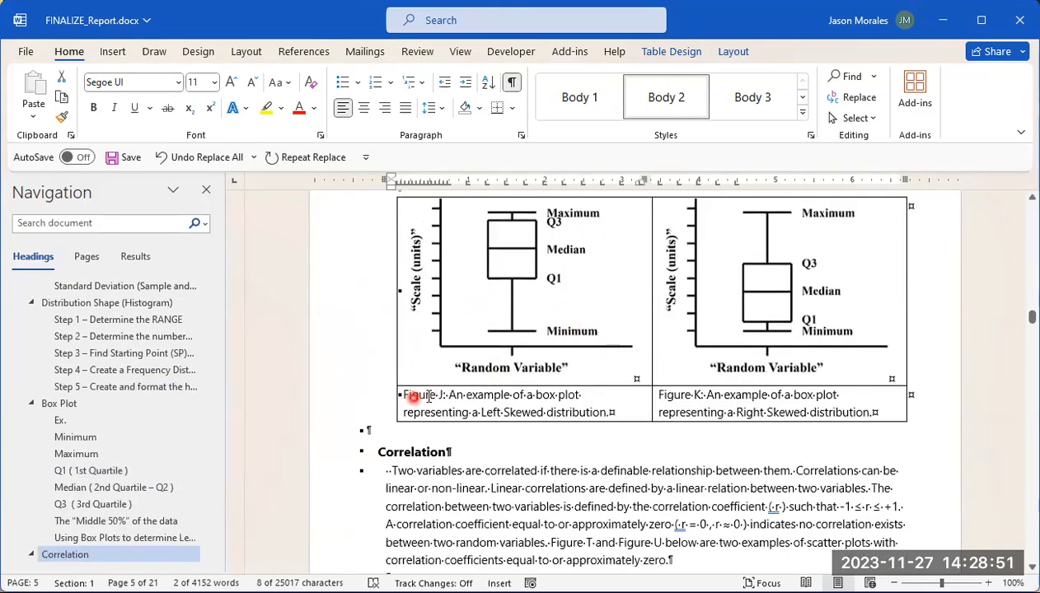
scroll(509, 367, "up", 1)
scroll(509, 367, "up", 2)
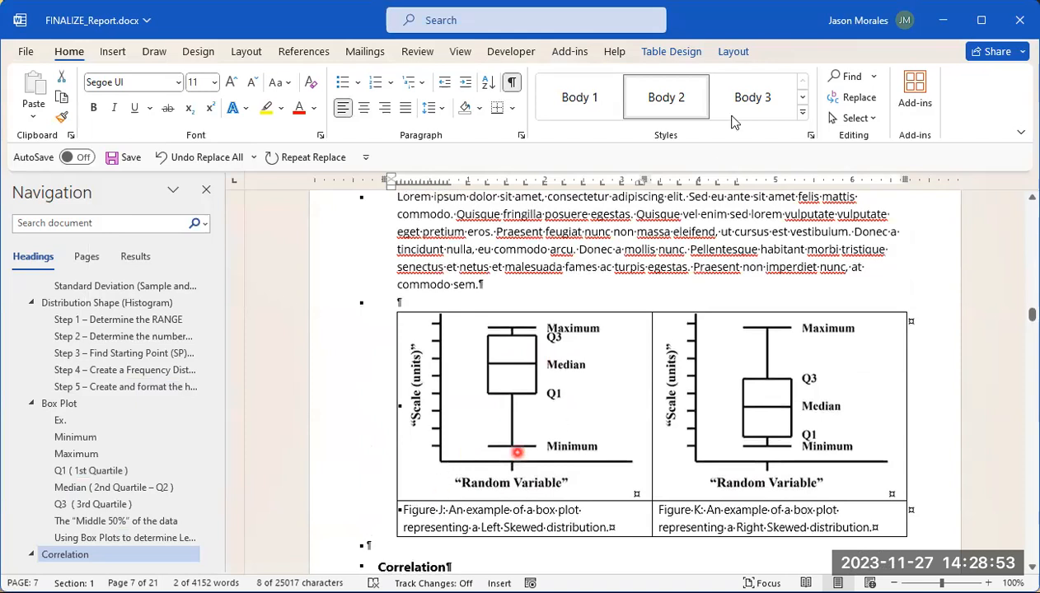
left_click(858, 98)
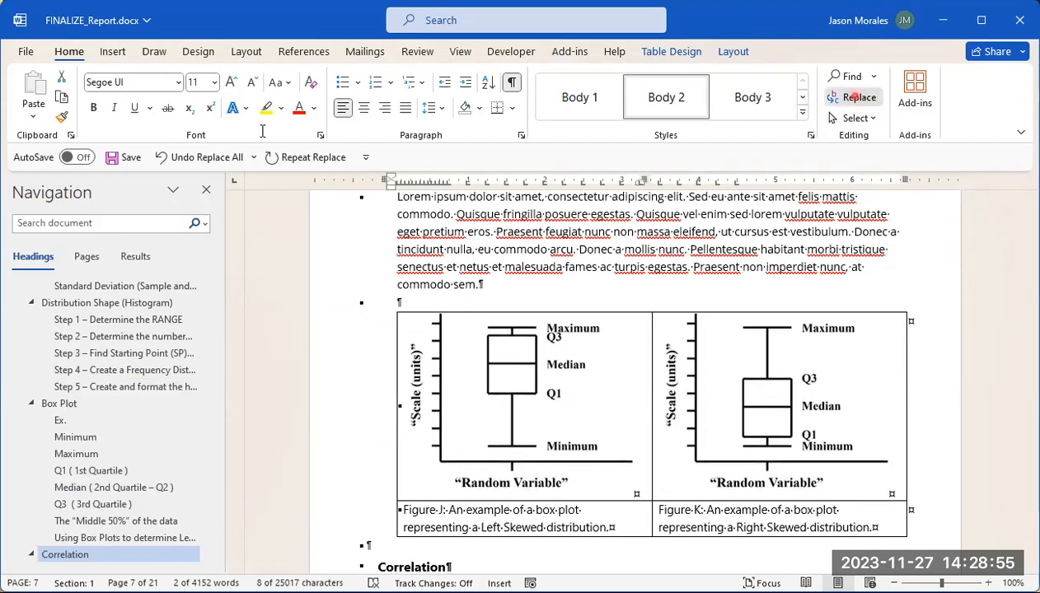
left_click(265, 115)
left_click(152, 183)
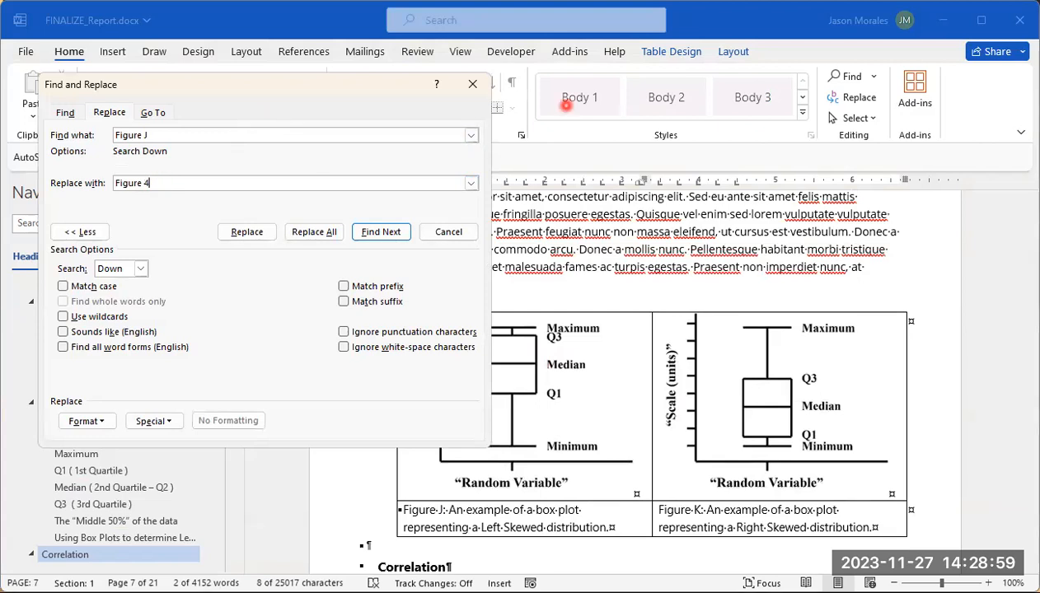
Step: Replace every "Figure J" with "Figure 4" throughout the whole document
left_click(320, 234)
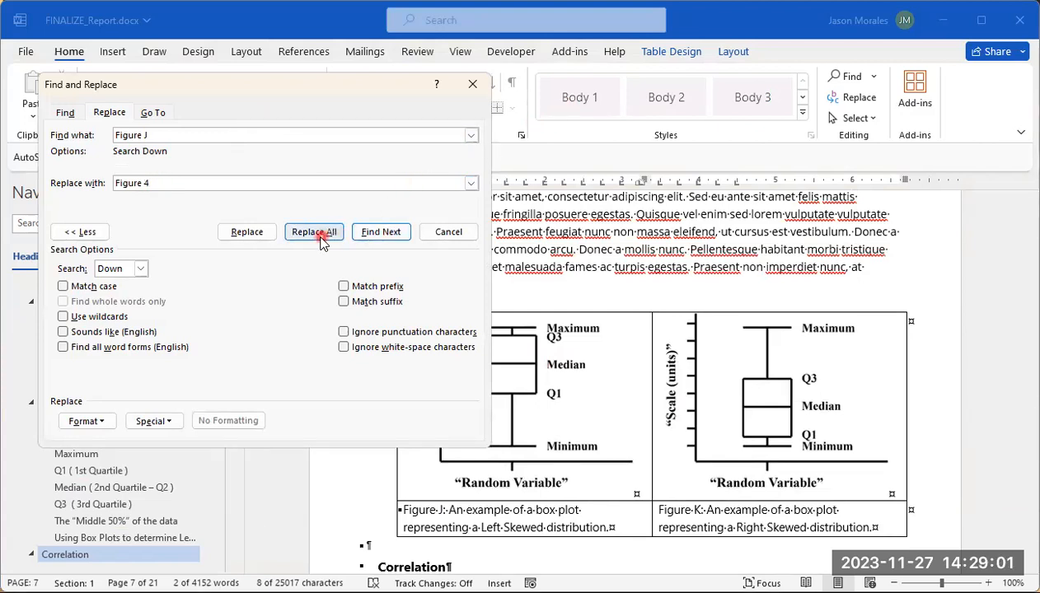
left_click(321, 234)
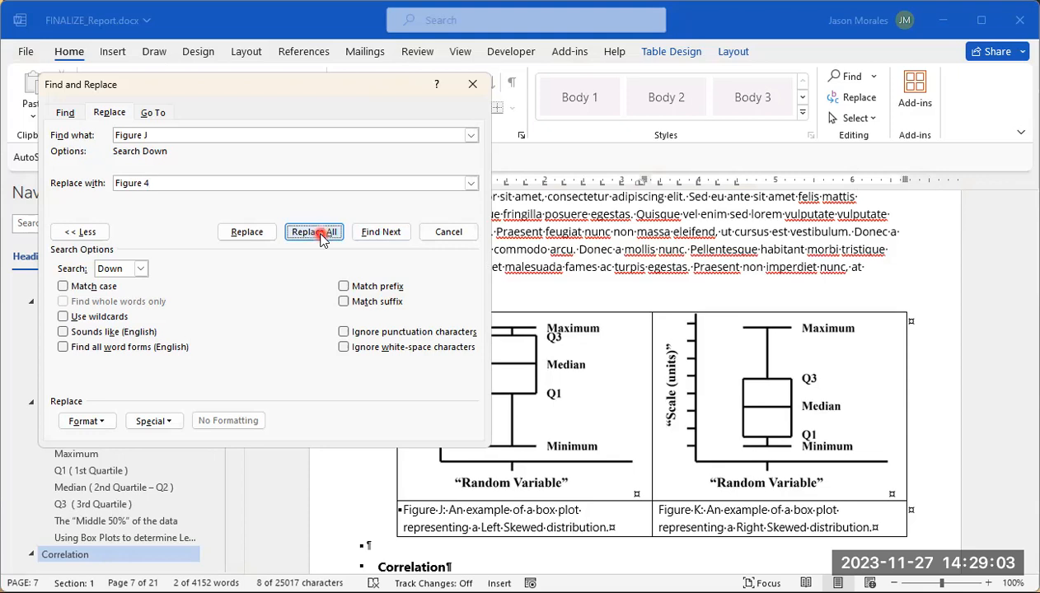
left_click(748, 126)
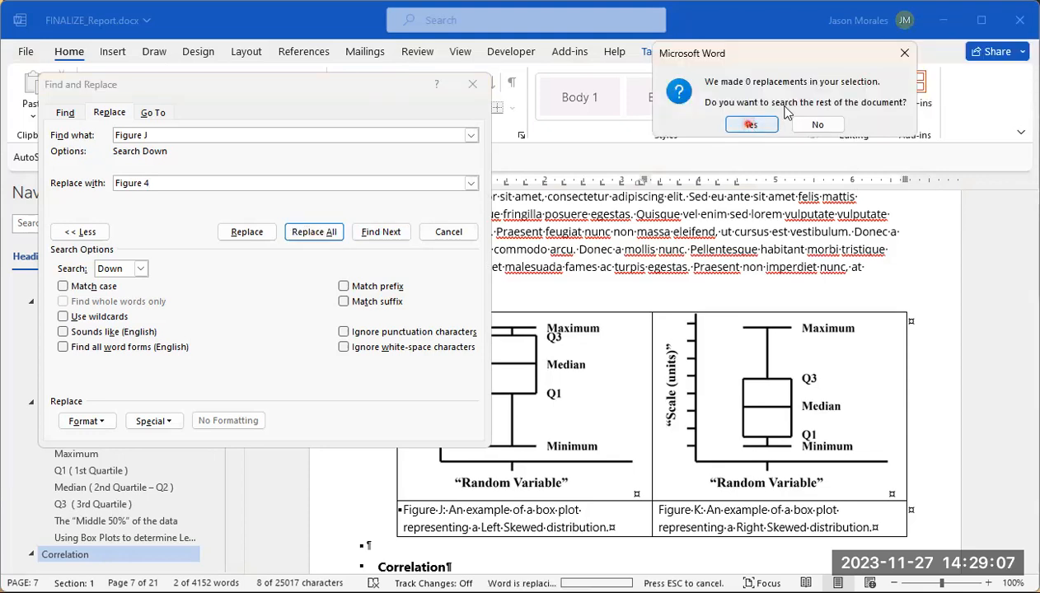
left_click_drag(1003, 33, 693, 43)
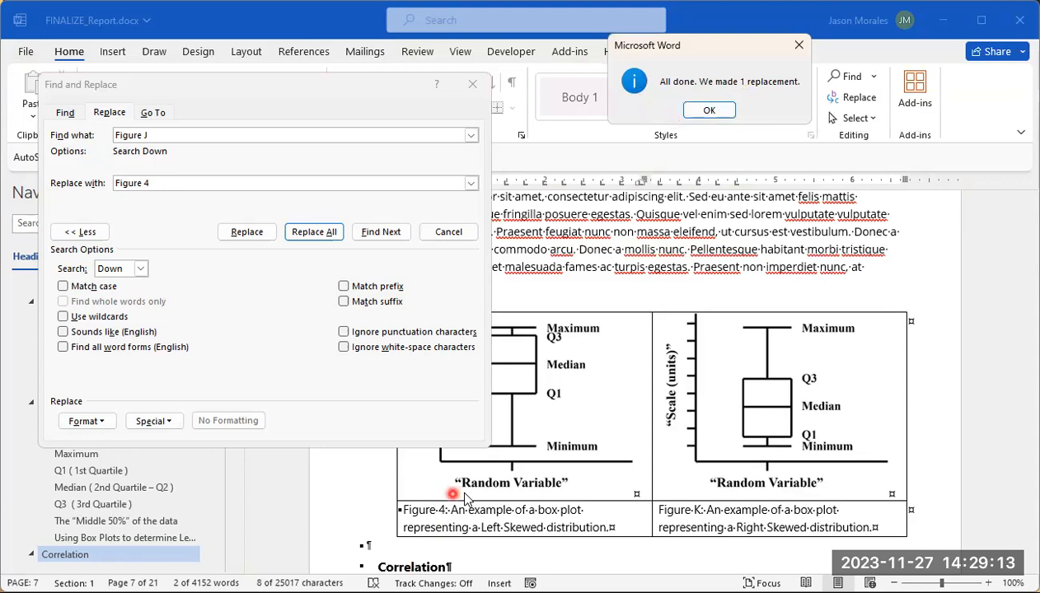
left_click(709, 112)
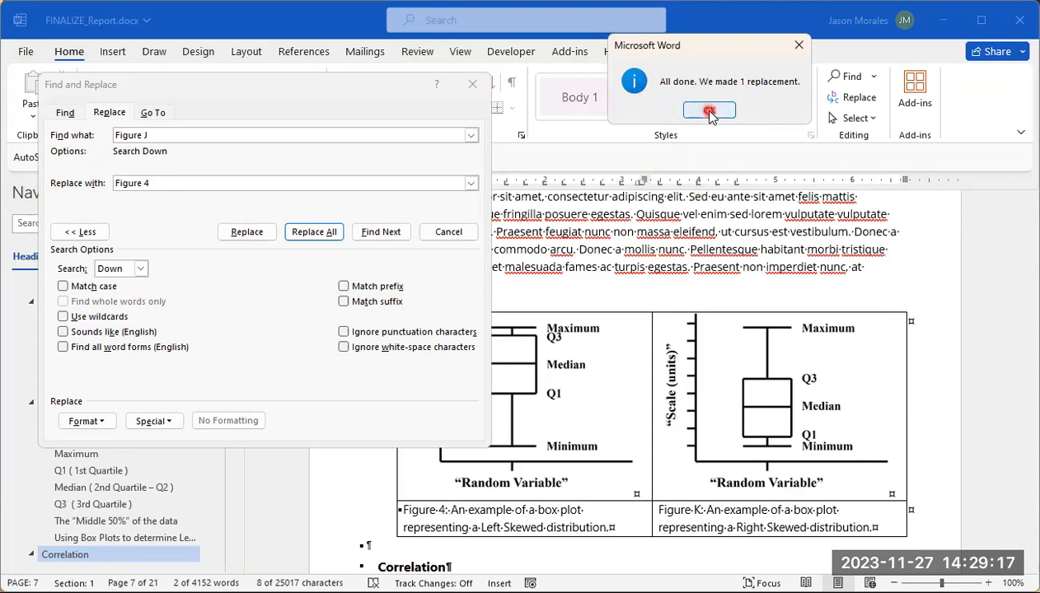
Step: Return to the skewed box plots and change the find-and-replace terms to find "Figure K" and replace it with "Figure 5"
scroll(742, 325, "up", 15)
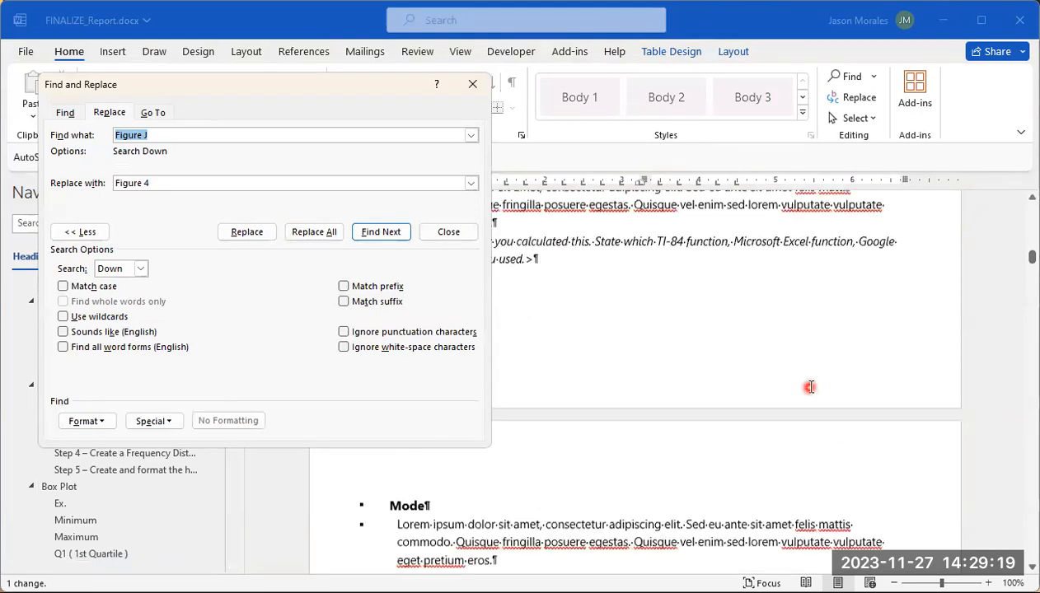
scroll(811, 383, "down", 20)
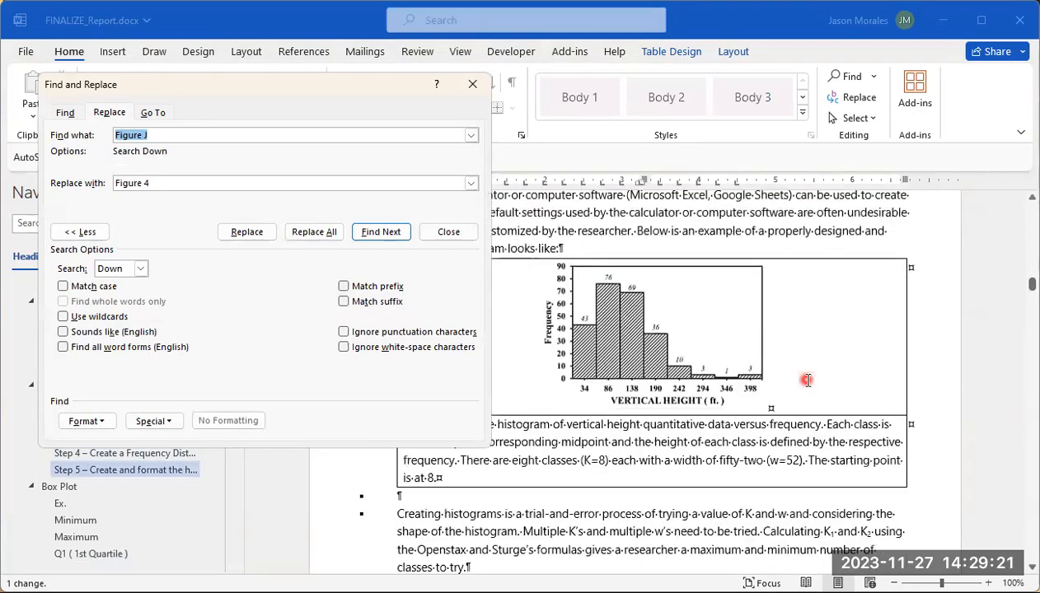
scroll(806, 377, "down", 20)
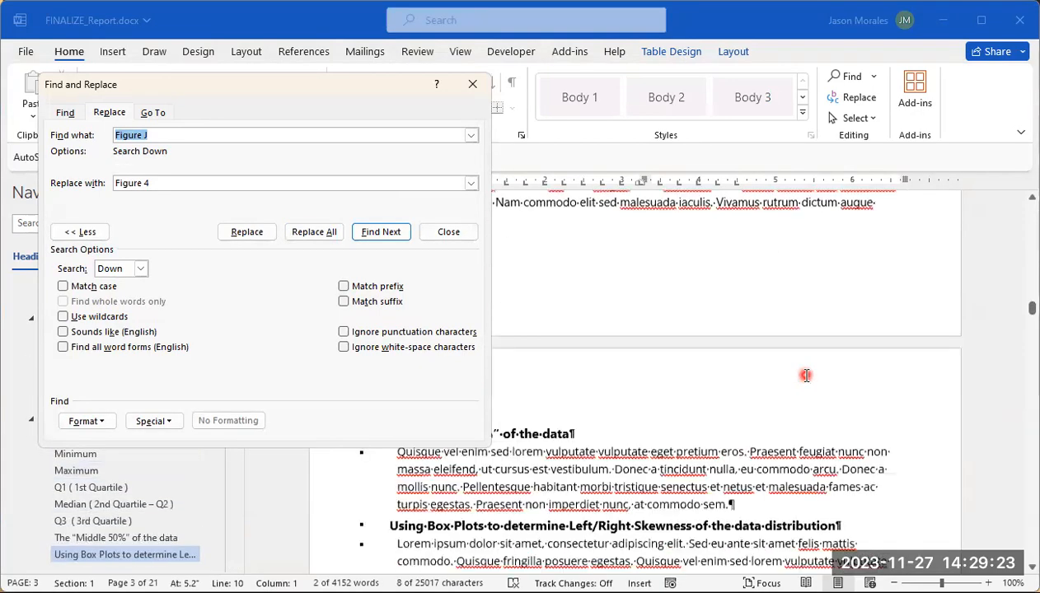
scroll(806, 376, "down", 3)
scroll(808, 379, "up", 1)
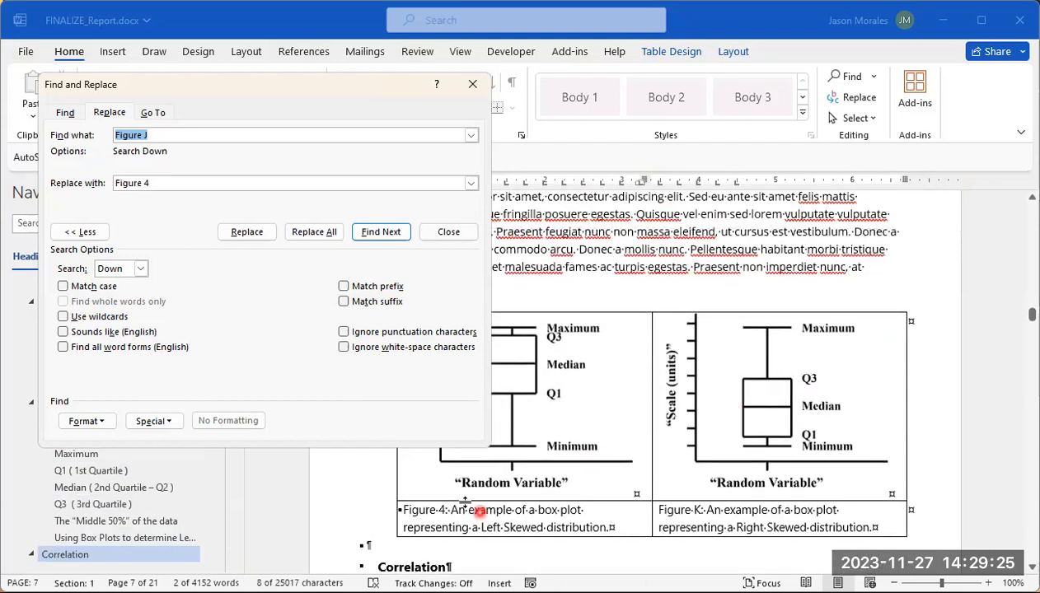
left_click(187, 134)
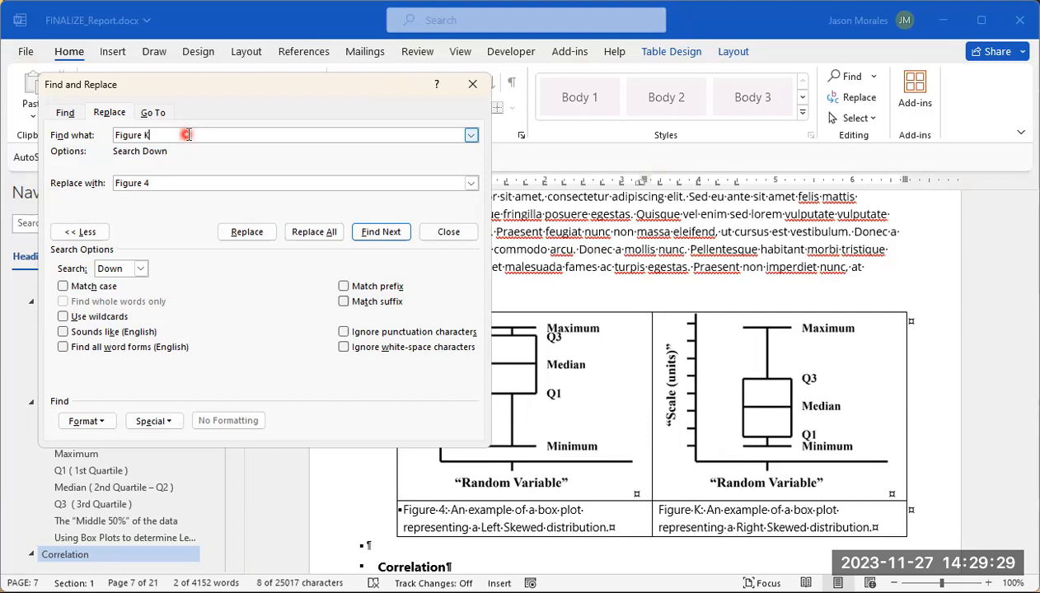
left_click(150, 182)
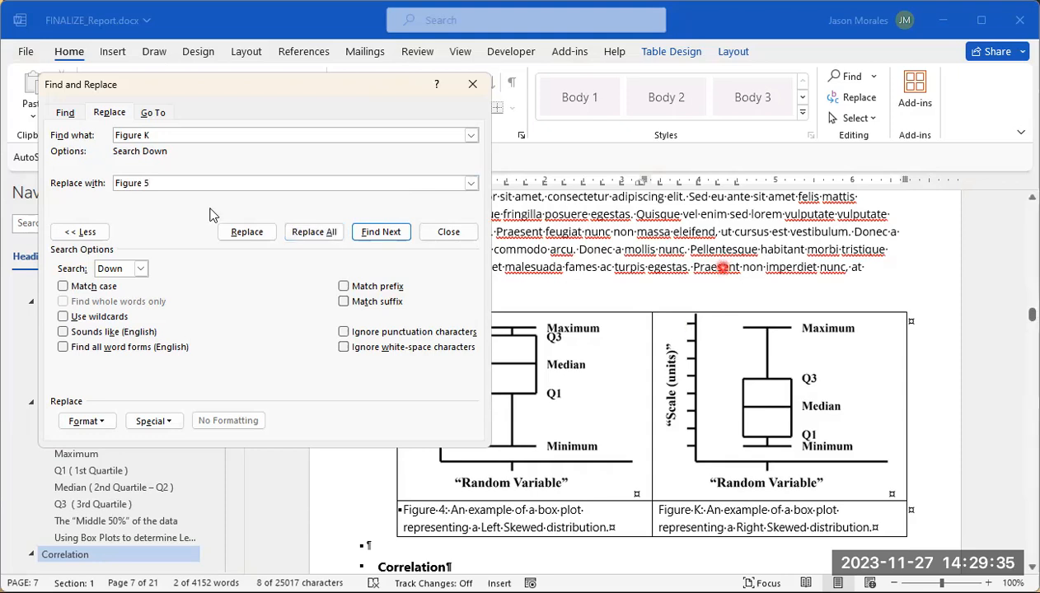
Step: Replace every "Figure K" with "Figure 5" throughout the whole document
left_click(314, 233)
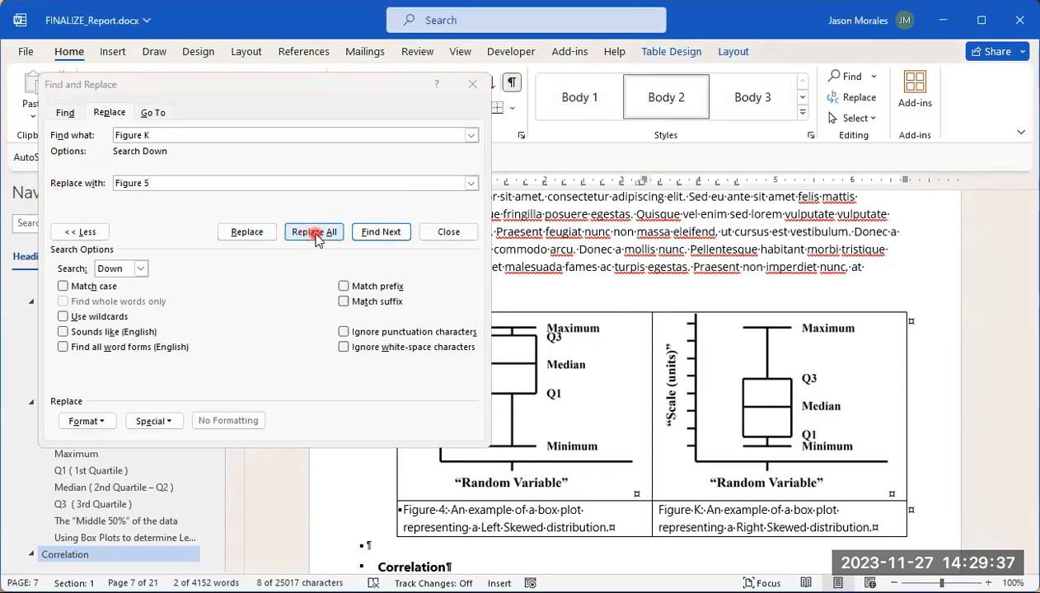
left_click(986, 107)
left_click_drag(973, 35, 777, 51)
left_click(787, 121)
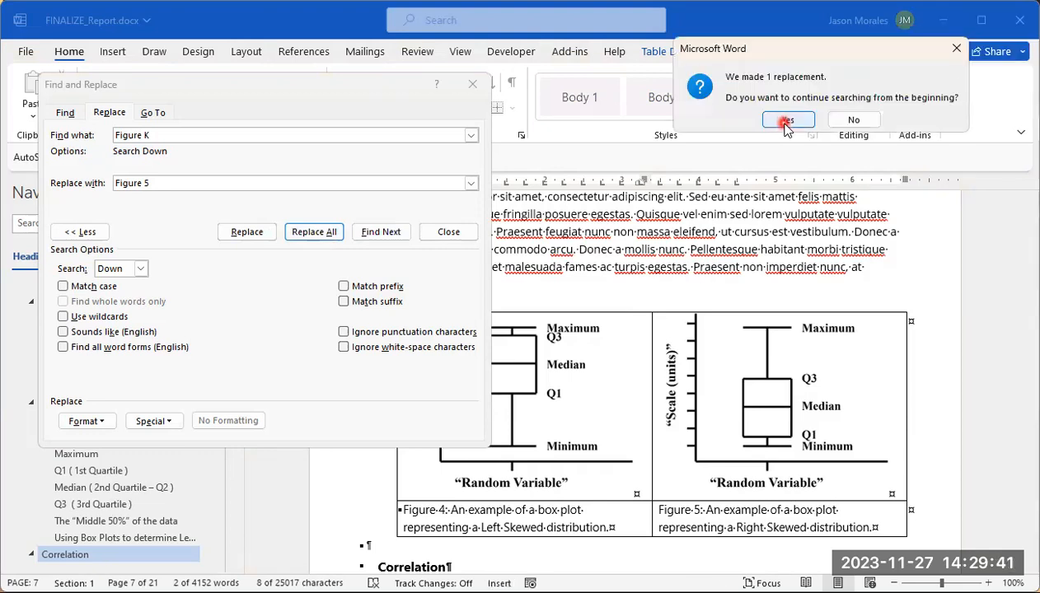
left_click(986, 37)
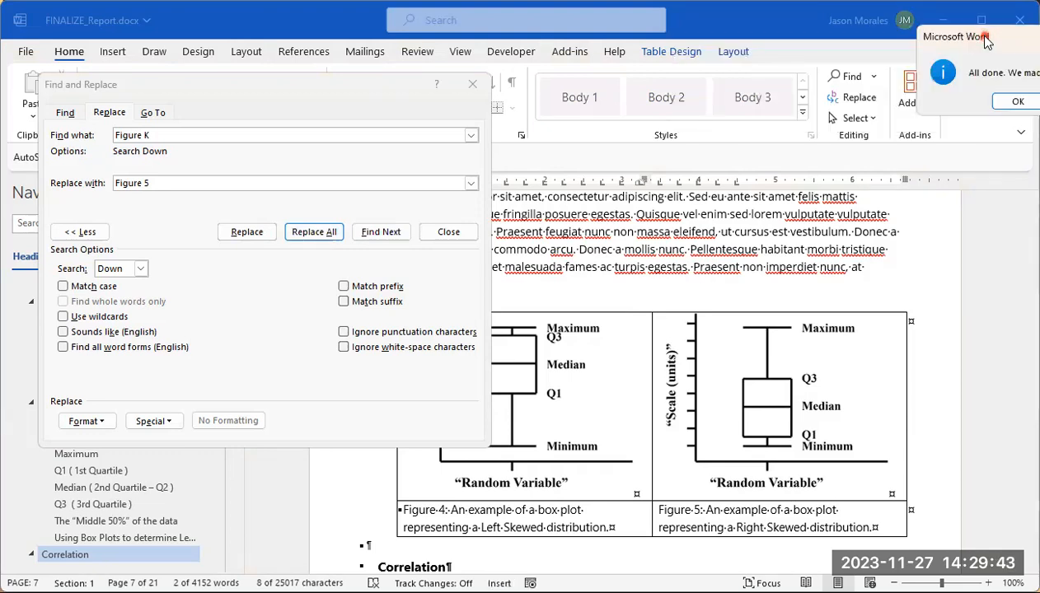
left_click_drag(985, 38, 799, 52)
left_click(833, 117)
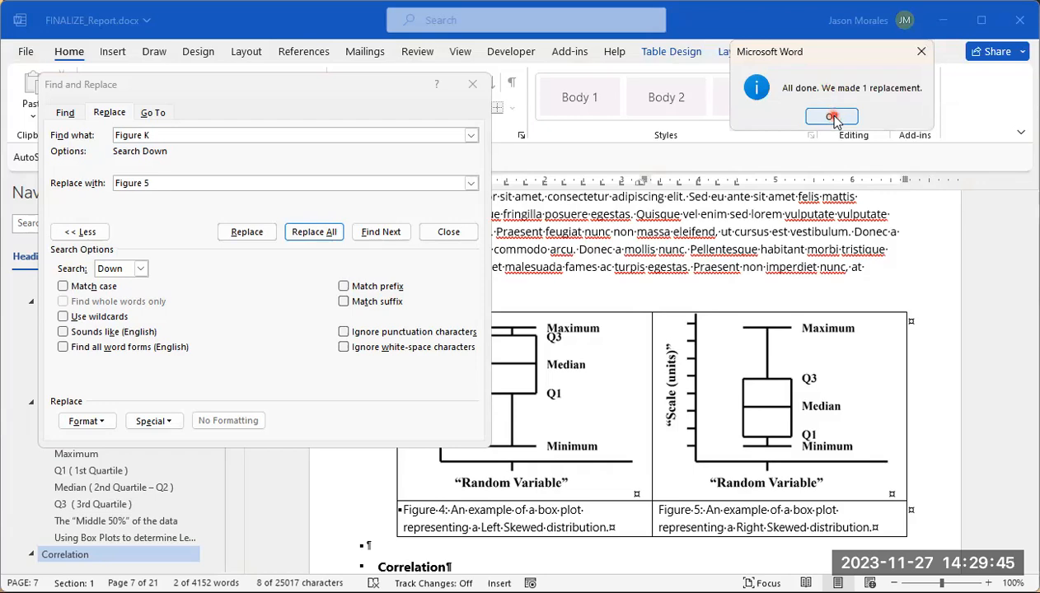
Step: Go to the zero-correlation scatter plots and set up the find-and-replace of "Figure T" with "Figure 6"
scroll(792, 354, "down", 6)
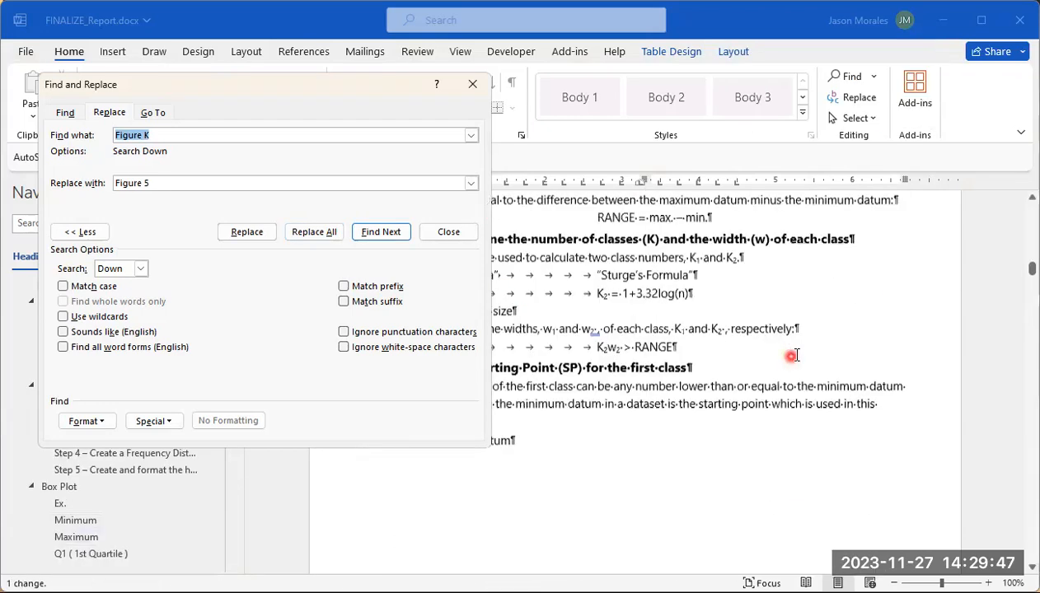
scroll(791, 356, "down", 20)
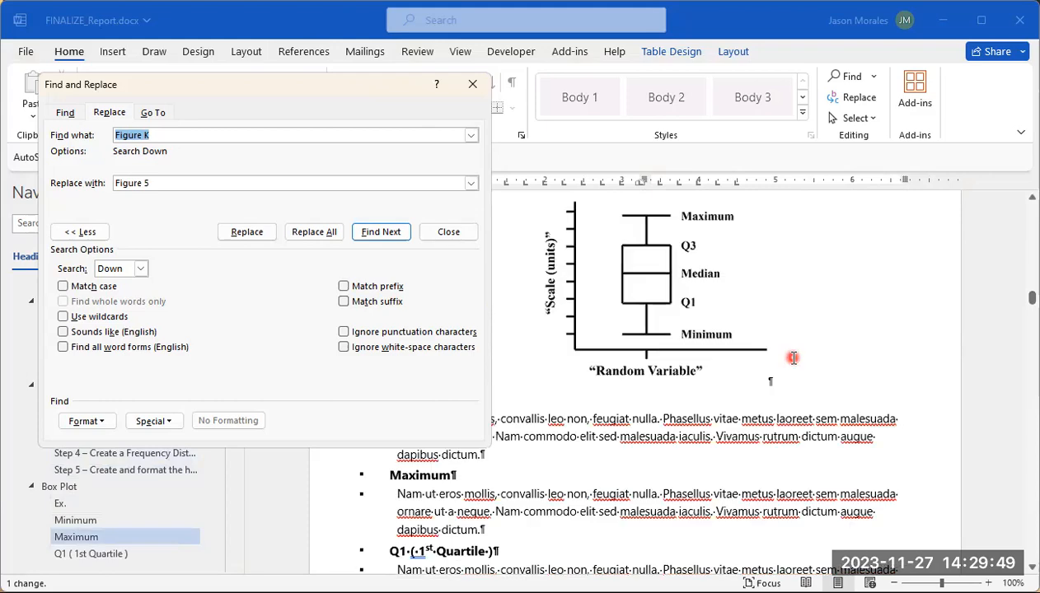
scroll(793, 358, "down", 15)
scroll(781, 376, "down", 6)
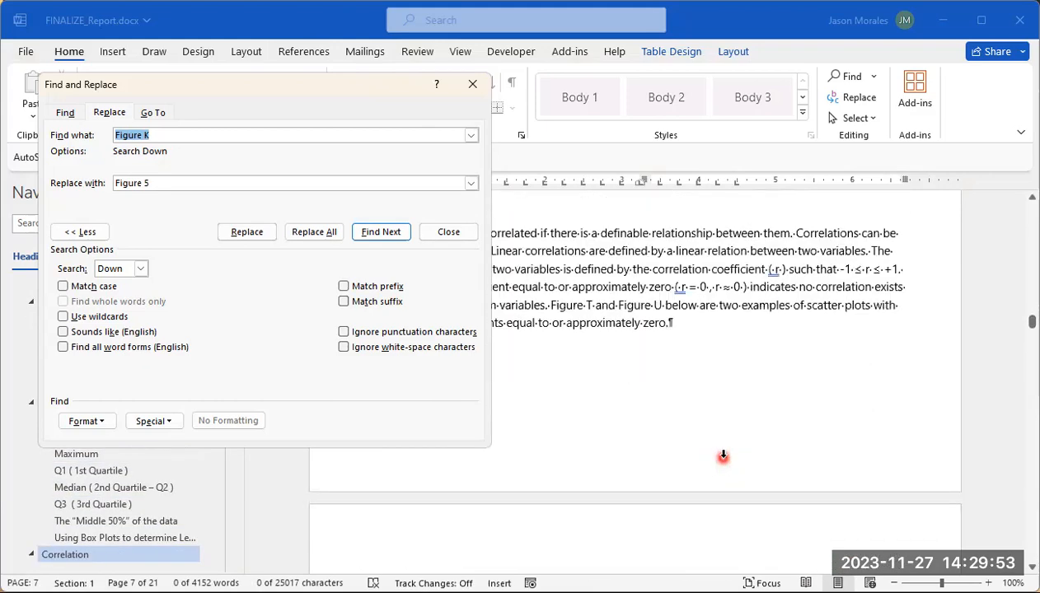
scroll(723, 456, "down", 5)
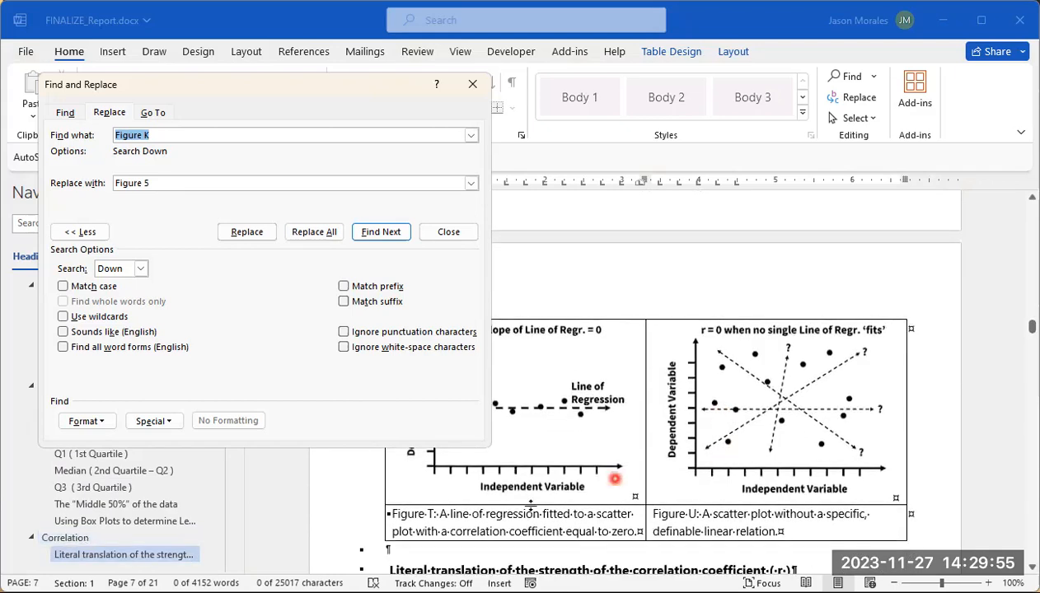
left_click(192, 133)
left_click(198, 134)
key("BackSpace")
type("T")
left_click(162, 183)
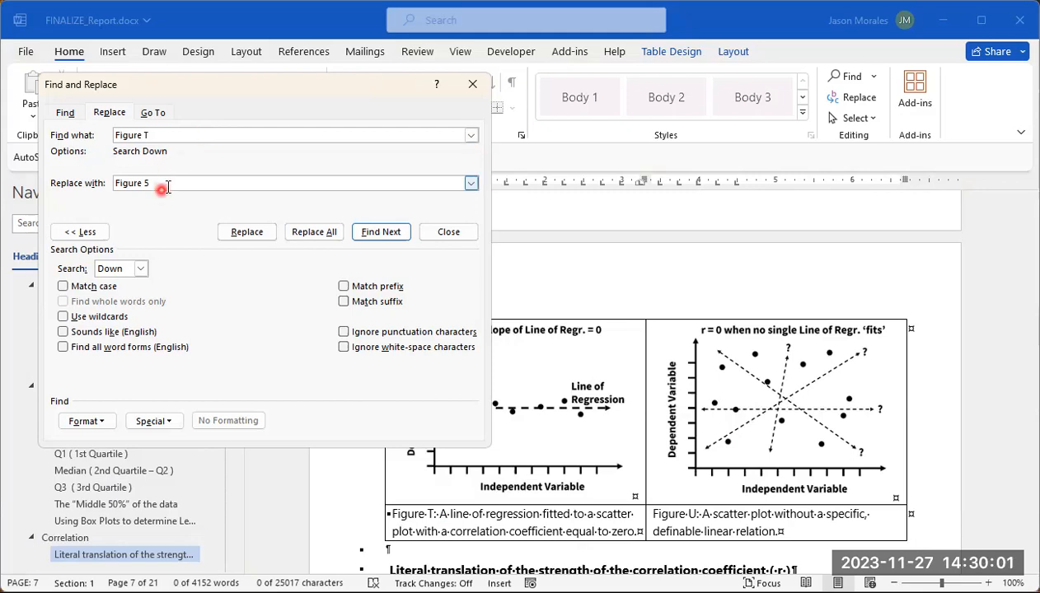
triple_click(167, 185)
left_click(155, 182)
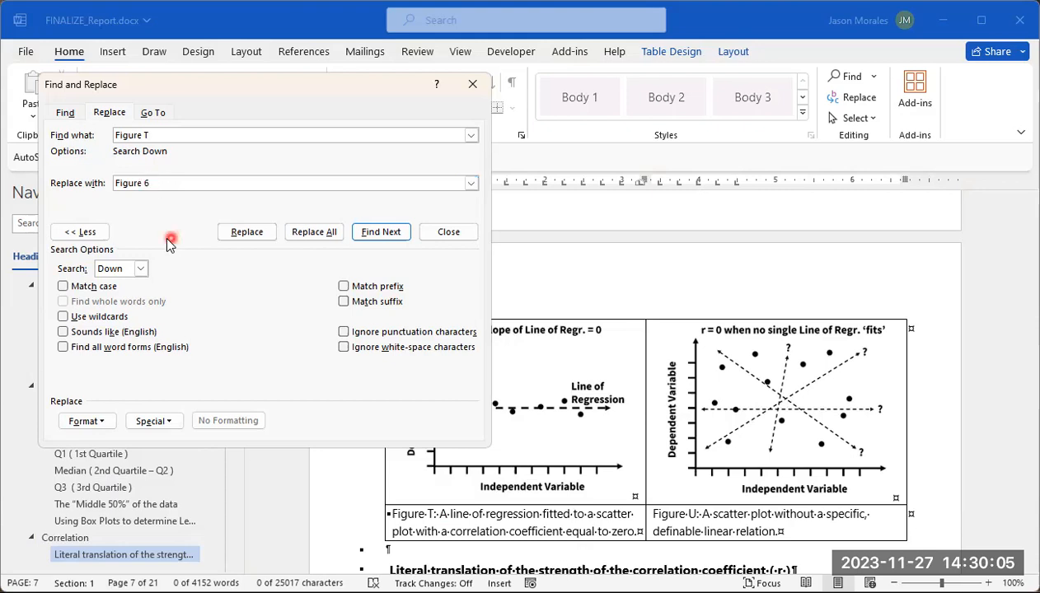
Step: Replace every "Figure T" with "Figure 6" throughout the whole document
left_click(334, 233)
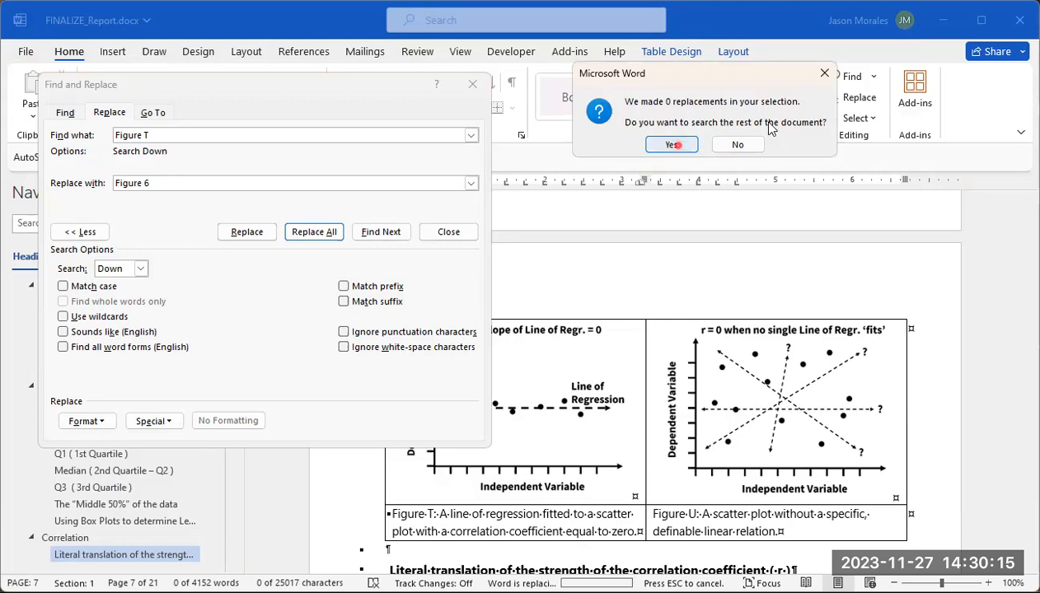
left_click(672, 145)
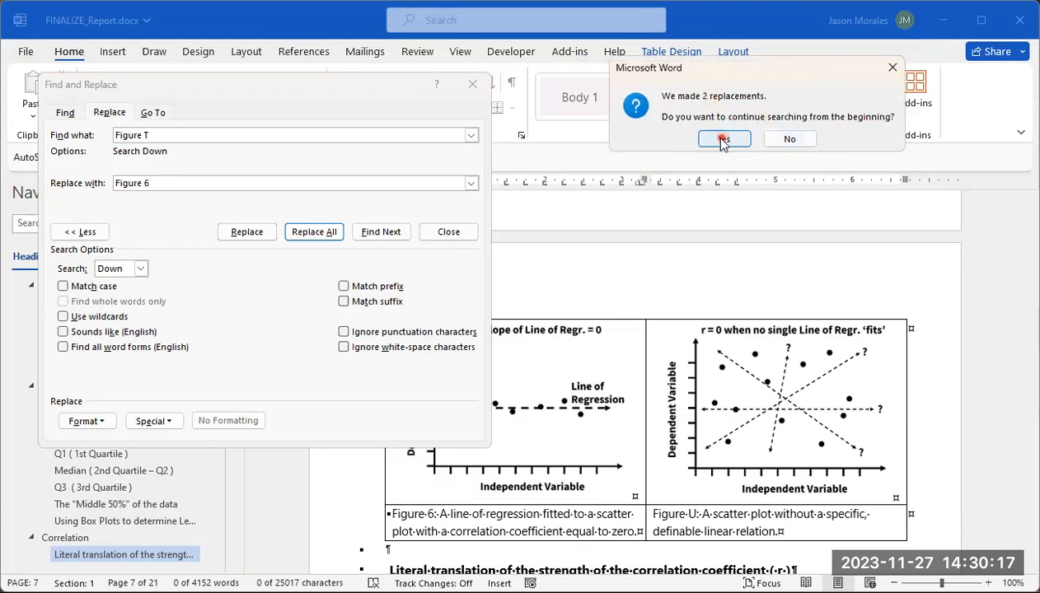
left_click(722, 140)
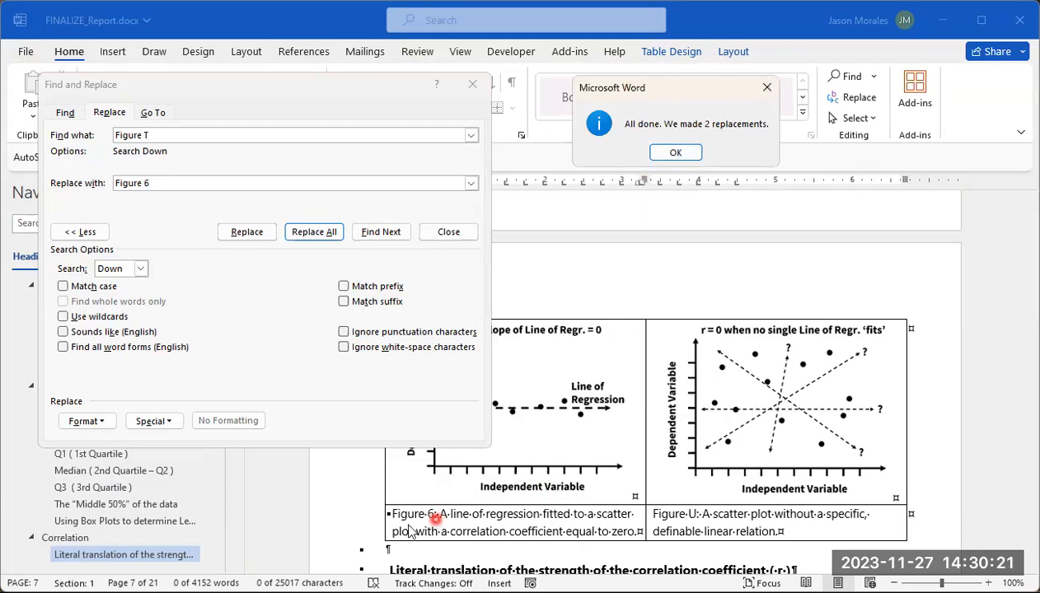
left_click(669, 156)
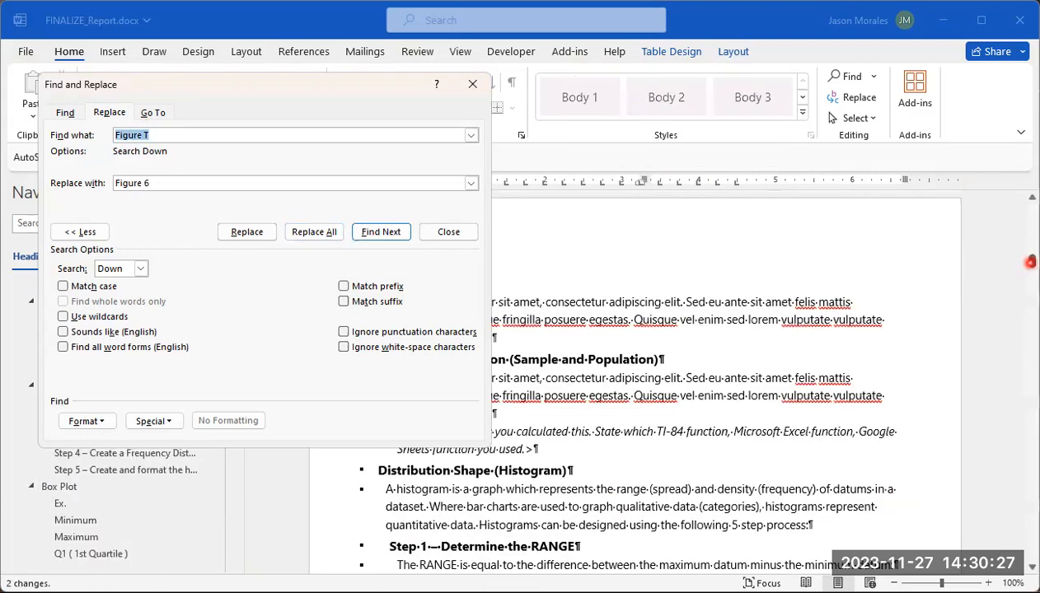
Step: Return to the scatter plots and replace every "Figure U" with "Figure 7" throughout the whole document
left_click_drag(1031, 261, 1031, 327)
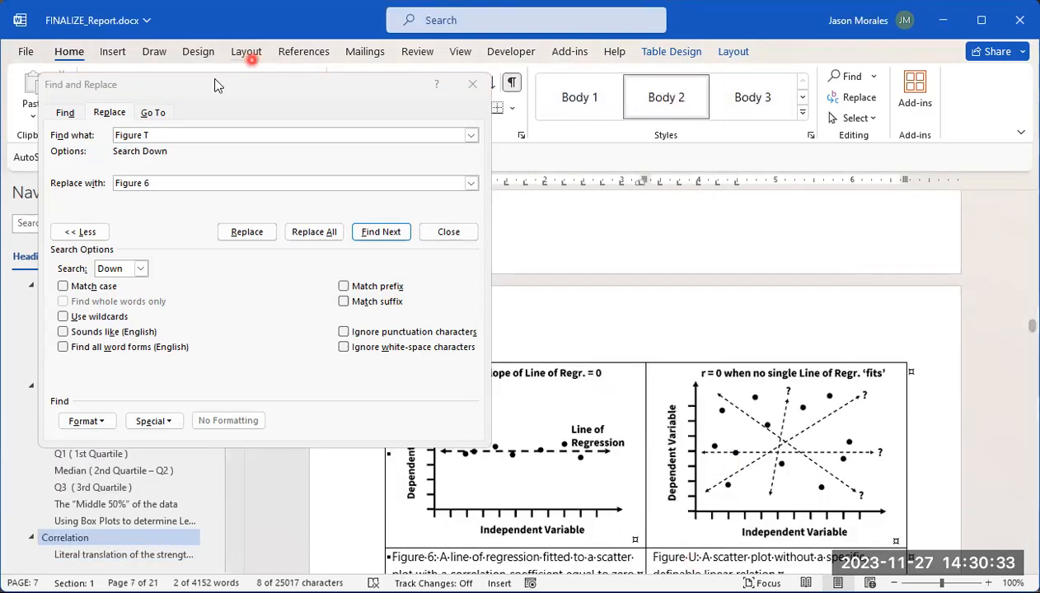
left_click(169, 136)
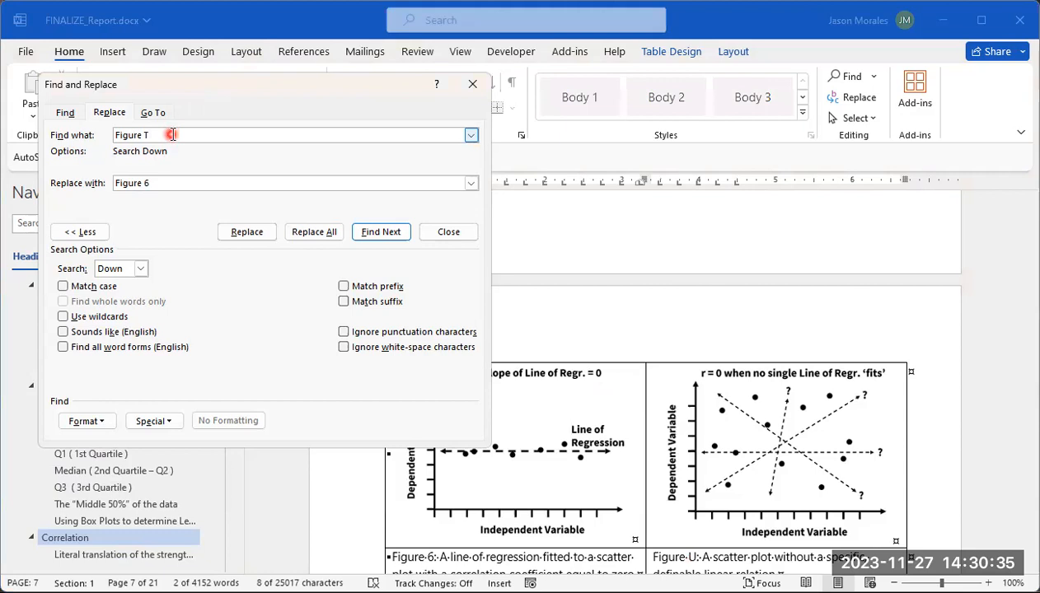
left_click(158, 183)
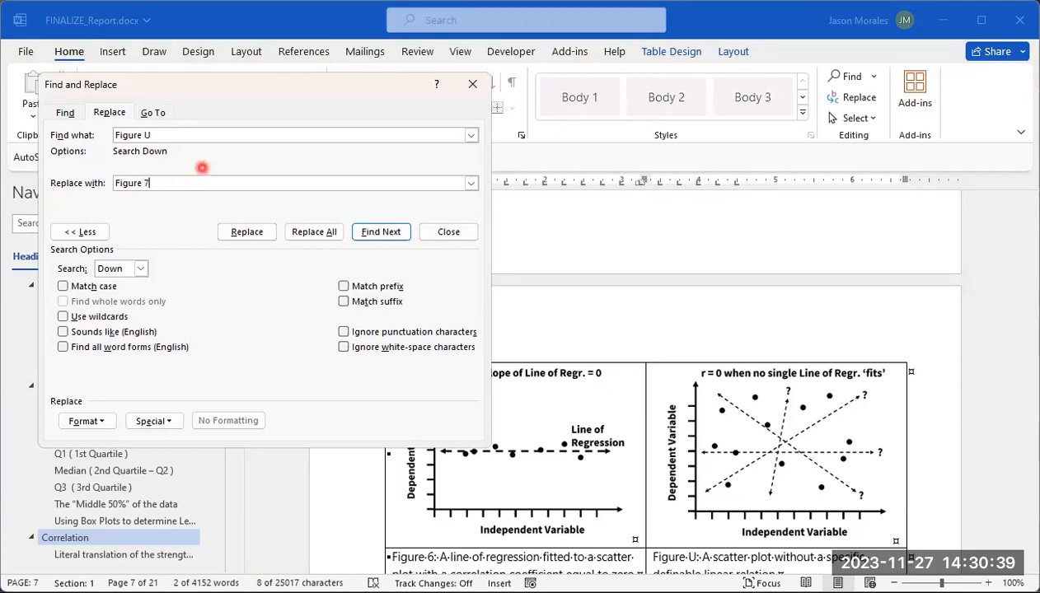
left_click(324, 233)
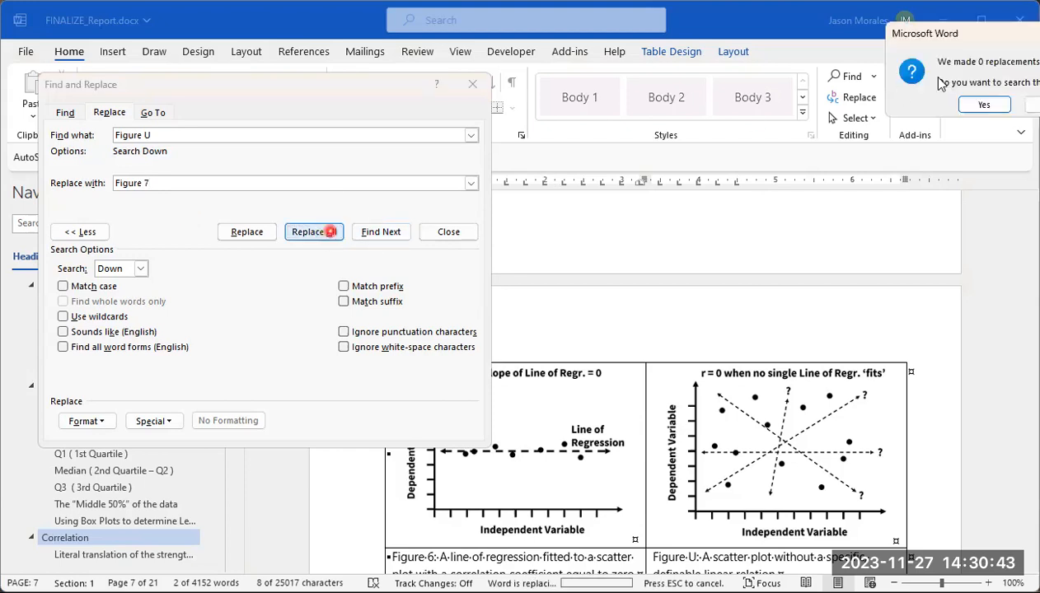
left_click_drag(979, 39, 652, 59)
left_click(654, 126)
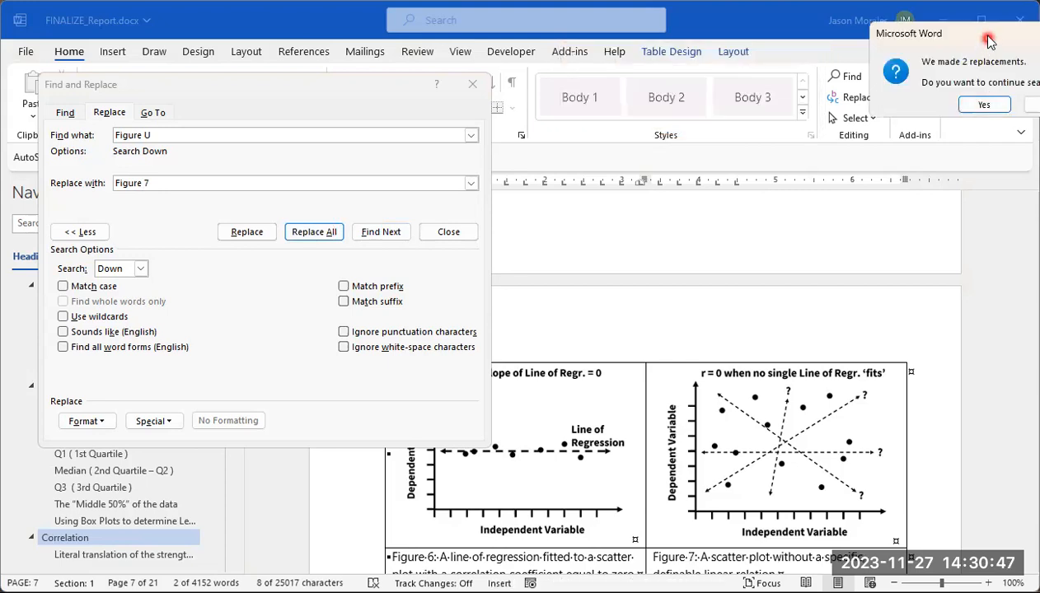
left_click_drag(989, 41, 655, 77)
left_click(645, 142)
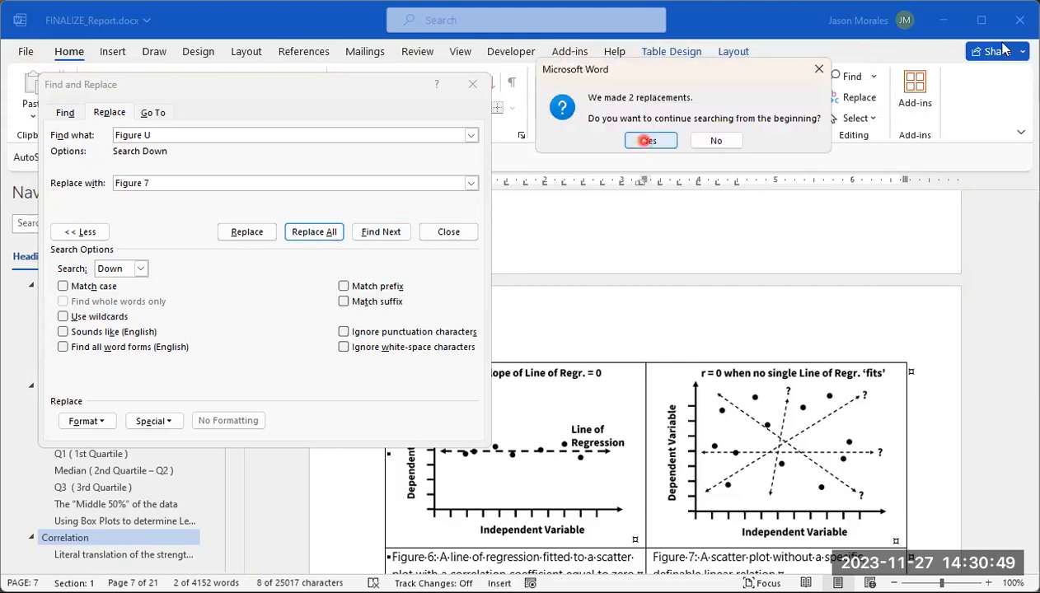
left_click(683, 126)
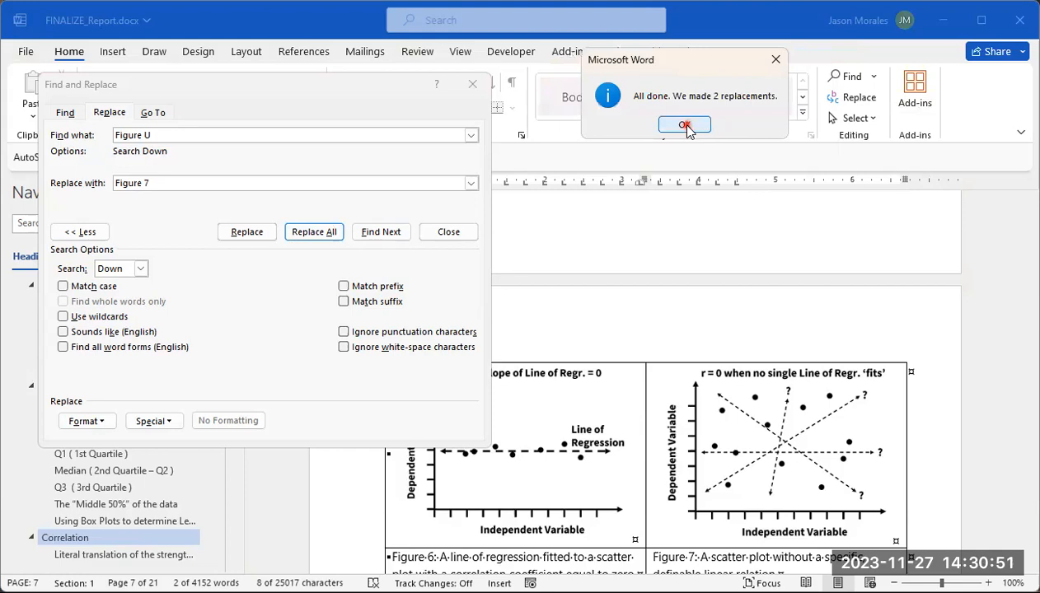
Step: Go to the correlation coefficient number line and set up the find-and-replace of "Figure S" with "Figure 8"
left_click_drag(1032, 252, 1017, 334)
left_click(732, 410)
scroll(956, 326, "down", 4)
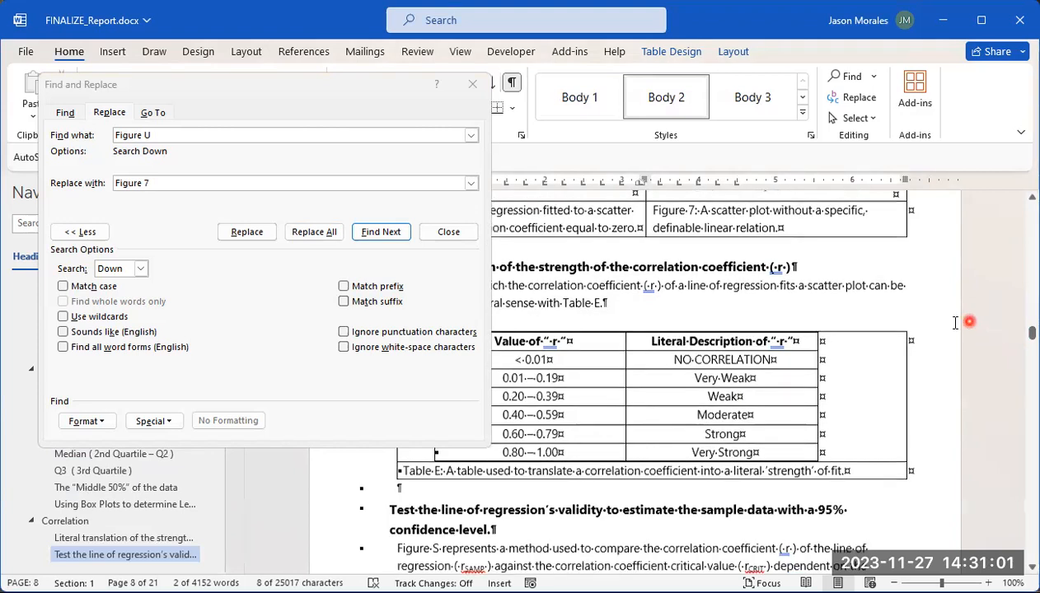
scroll(944, 334, "down", 8)
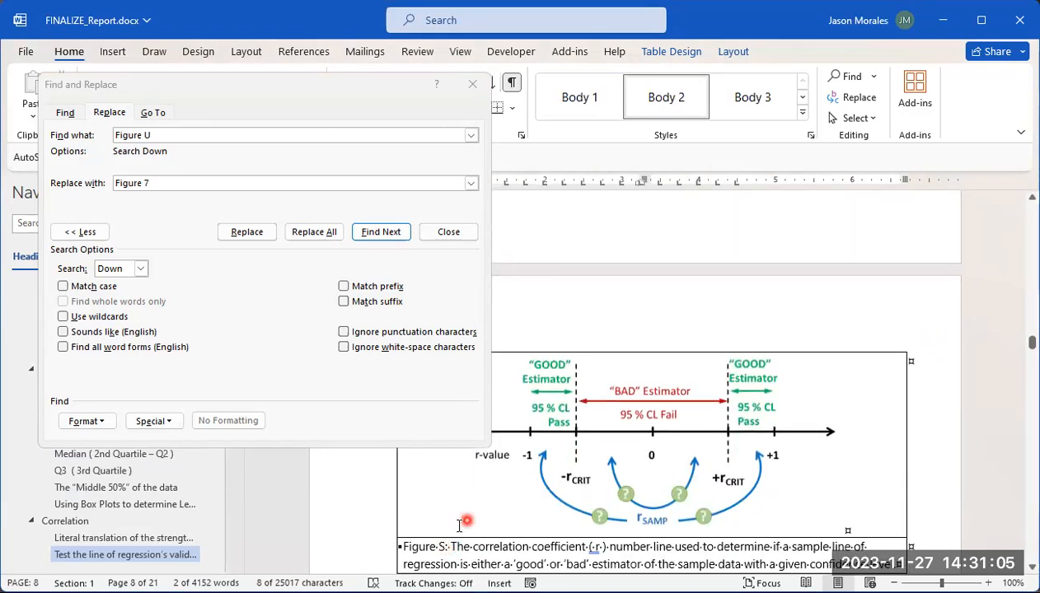
left_click(174, 135)
left_click(153, 182)
key("BackSpace")
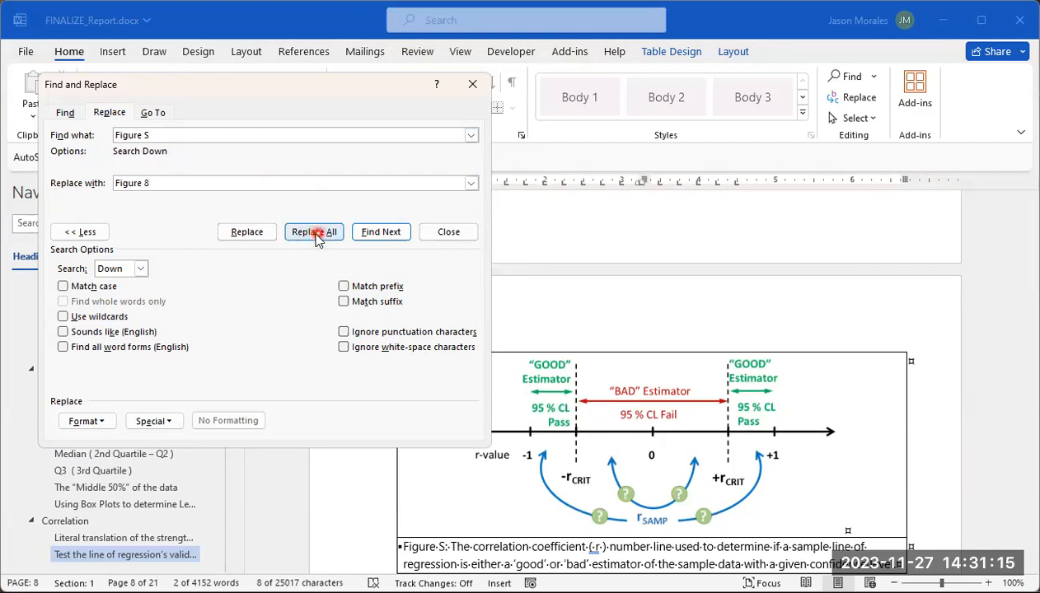
Step: Set the search direction to All and replace every "Figure S" with "Figure 8"
left_click(141, 269)
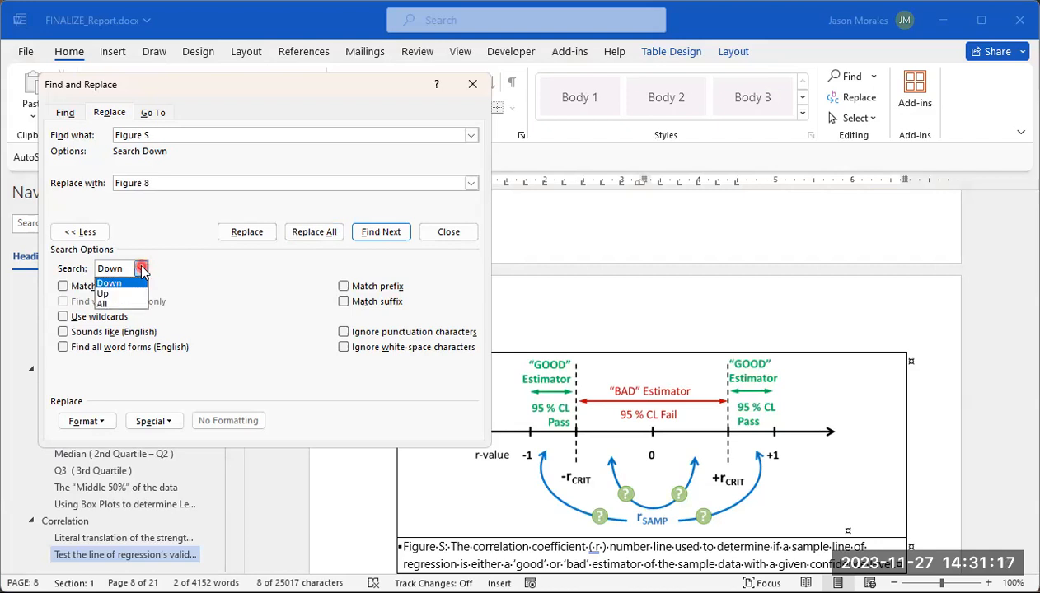
left_click(115, 307)
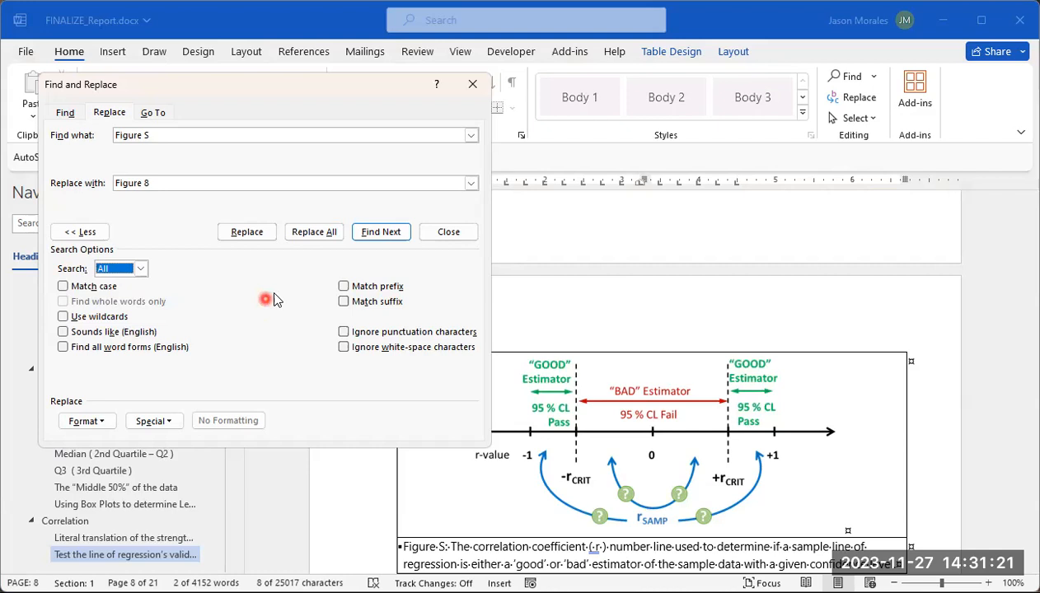
left_click(313, 233)
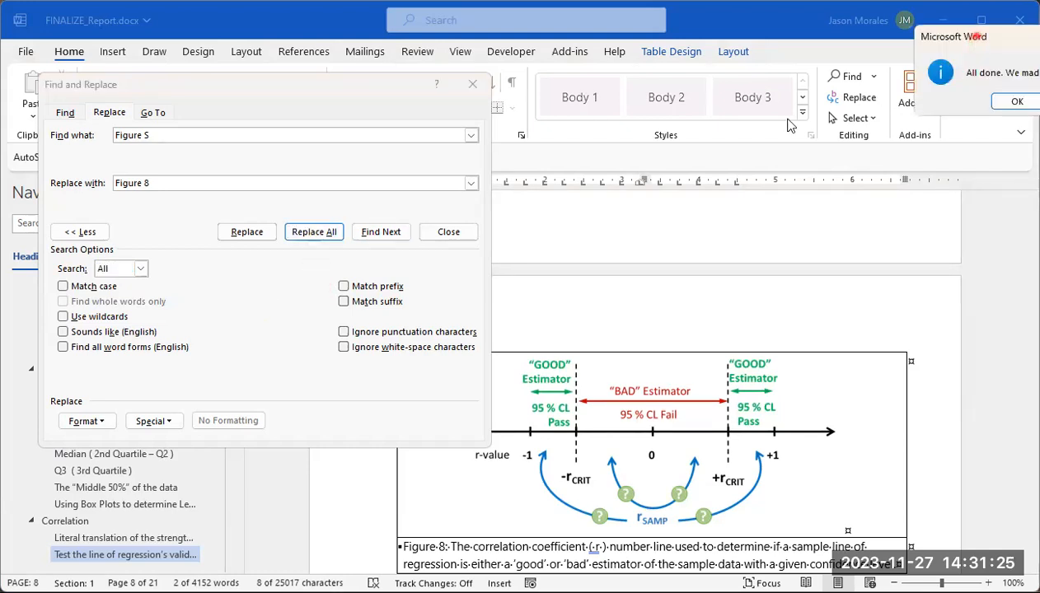
left_click(722, 126)
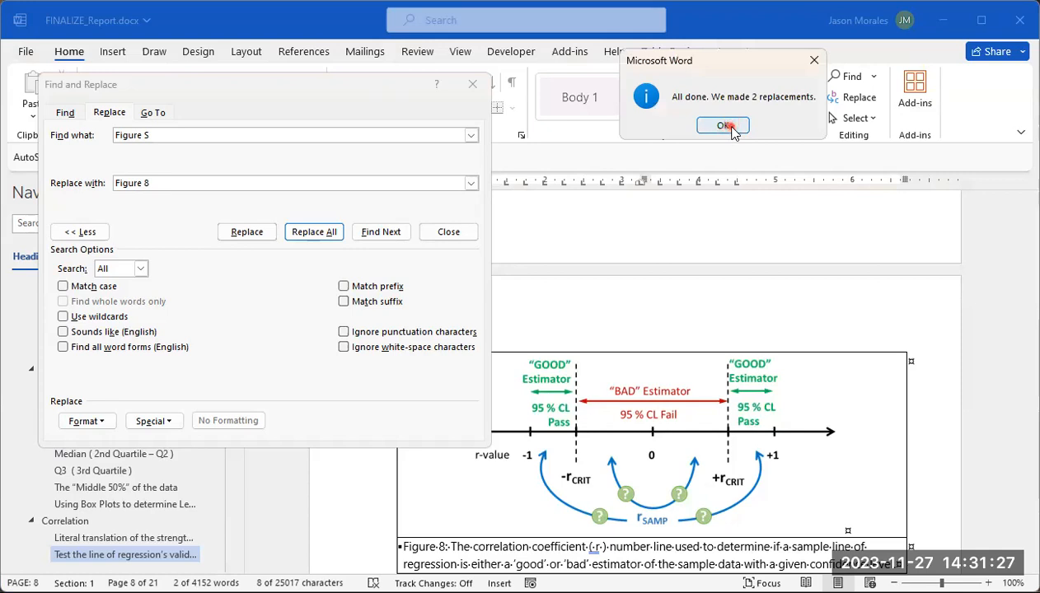
Step: Look through the Line of Regression section up to the Results data table for the next lettered figure label
left_click_drag(1031, 252, 1027, 345)
left_click(141, 271)
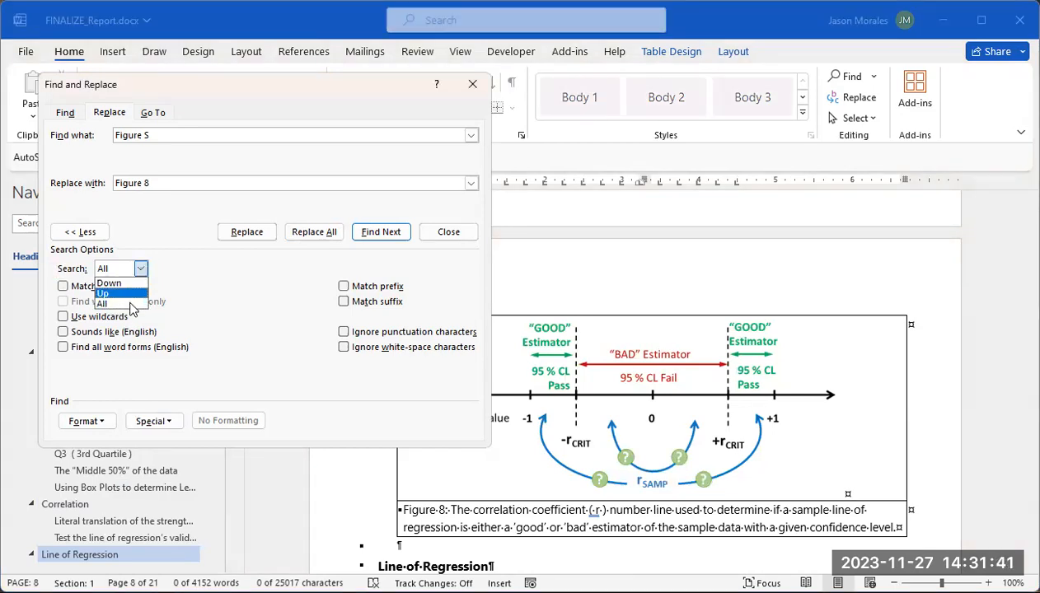
left_click(111, 305)
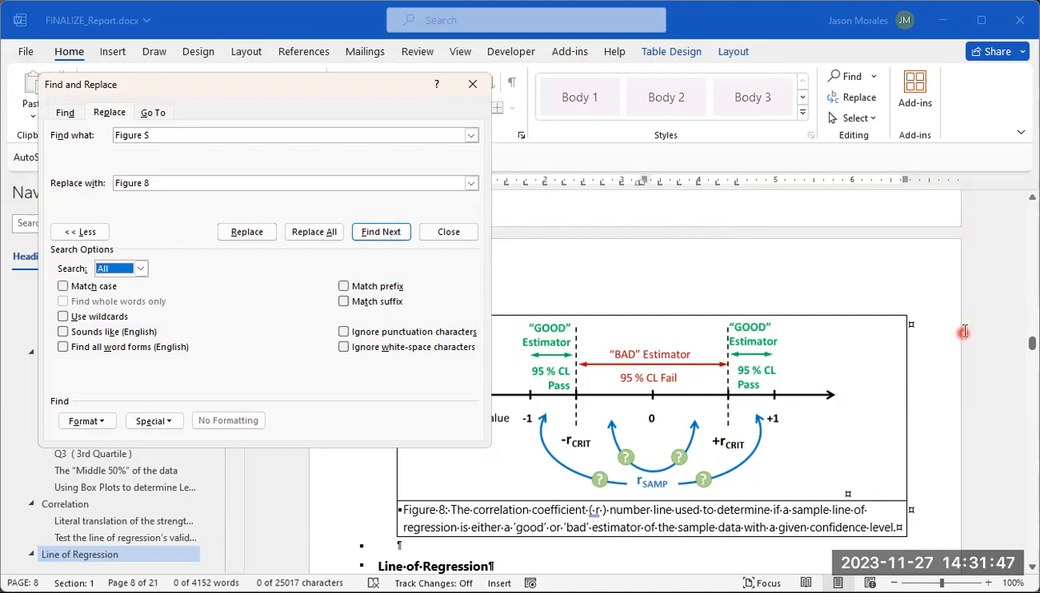
scroll(915, 323, "down", 1)
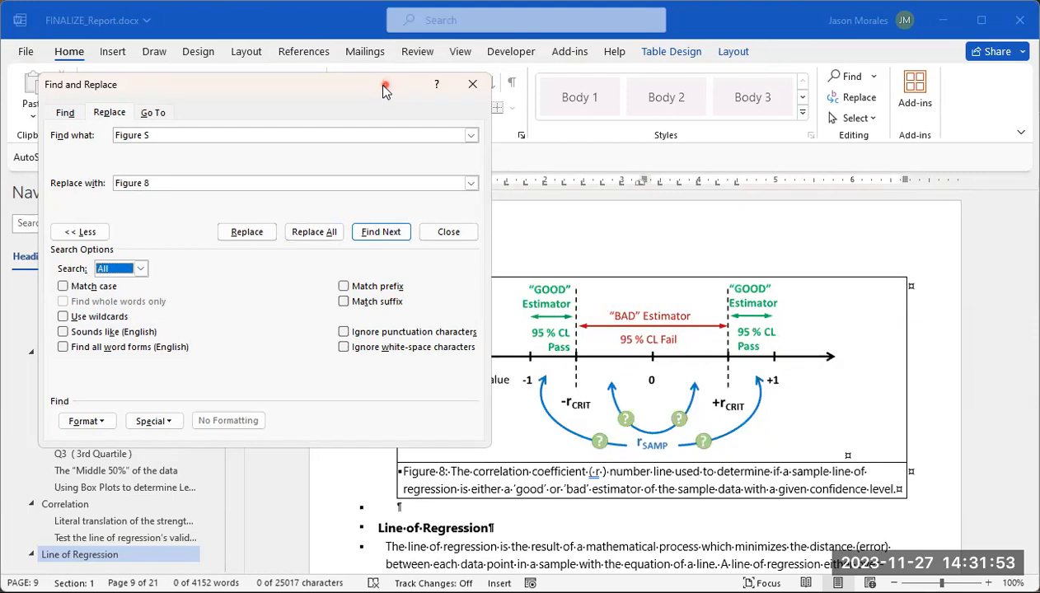
left_click_drag(383, 89, 351, 82)
scroll(1029, 304, "down", 2)
scroll(903, 314, "down", 6)
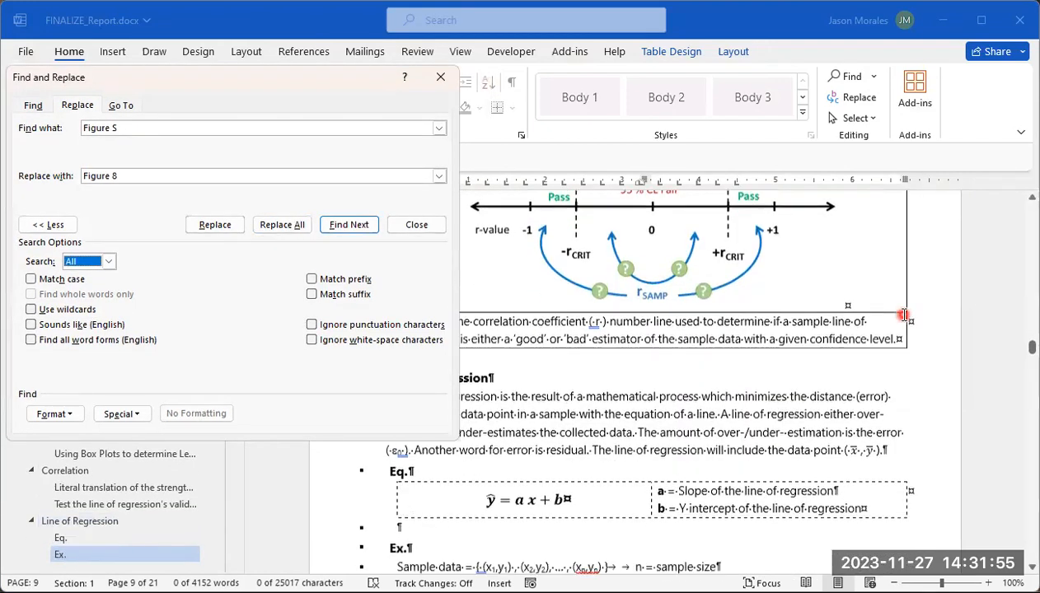
scroll(904, 316, "down", 3)
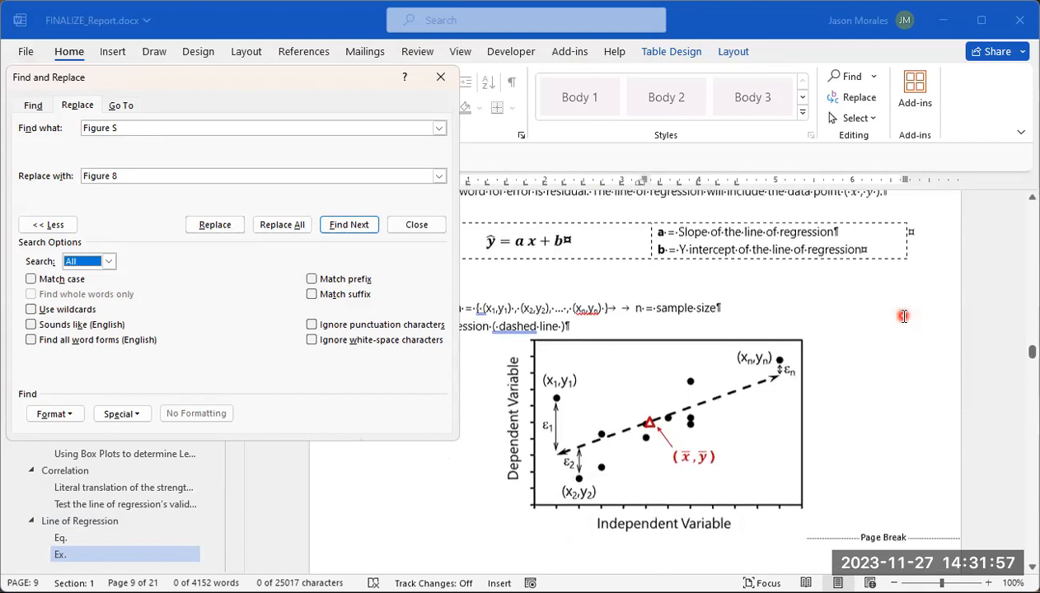
scroll(854, 346, "up", 4)
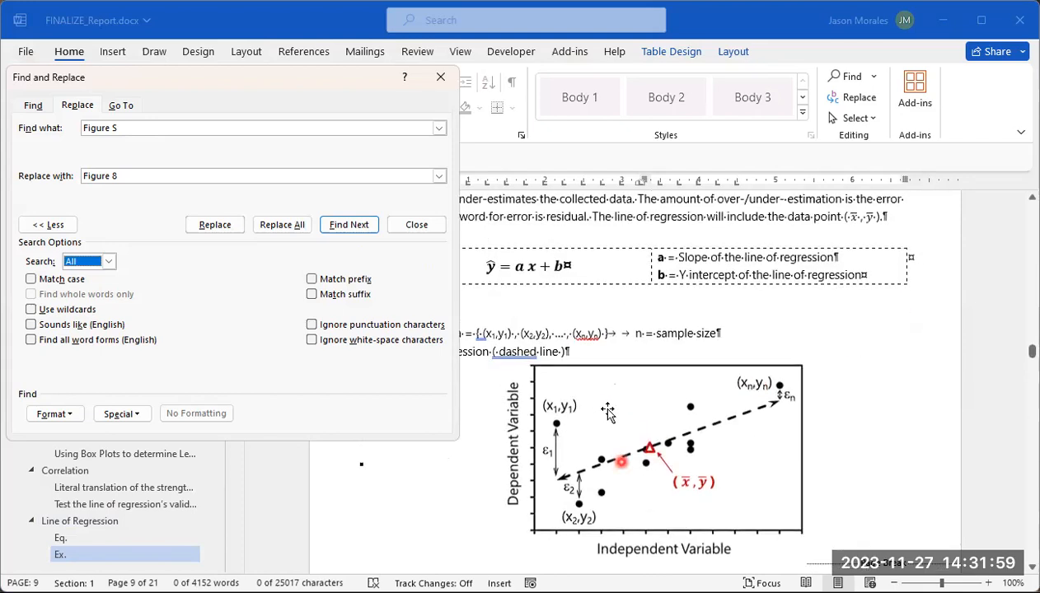
scroll(849, 377, "down", 16)
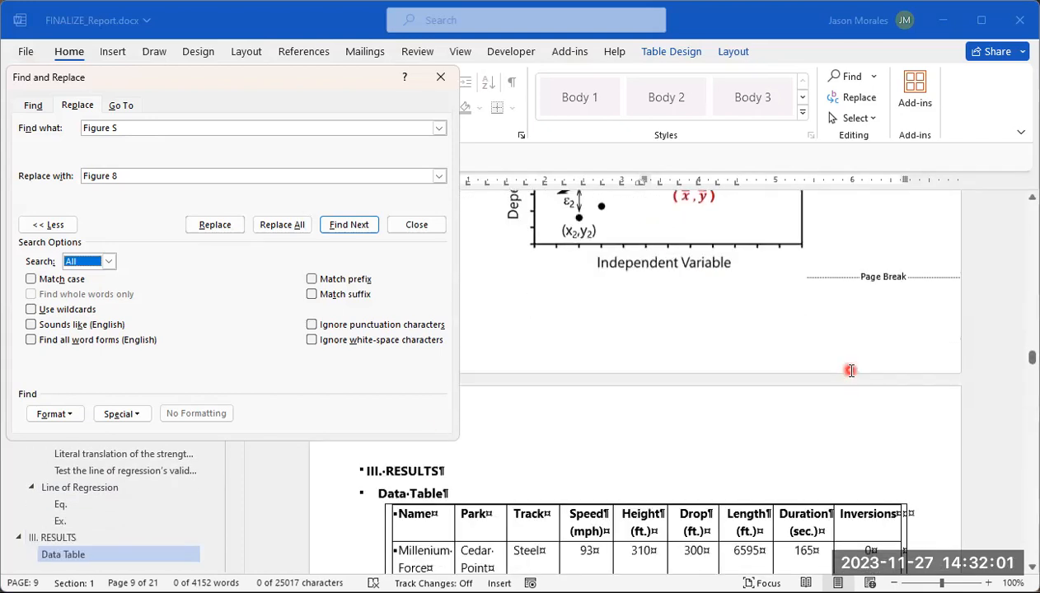
Step: Go to the first vertical-height histogram in Results and replace every "Figure D" with "Figure 9" throughout the document
scroll(851, 369, "down", 10)
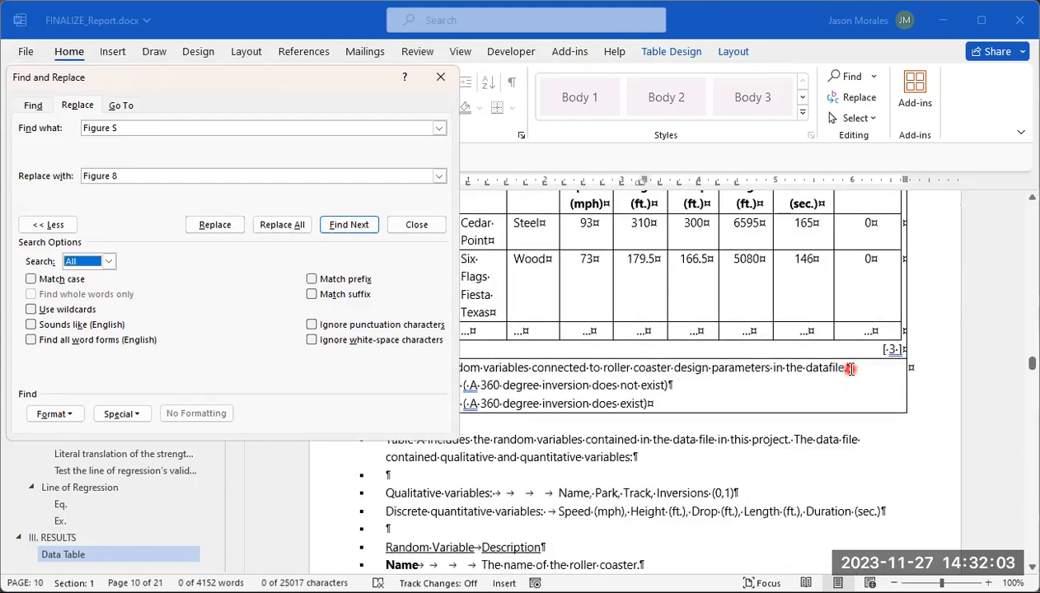
scroll(852, 371, "down", 10)
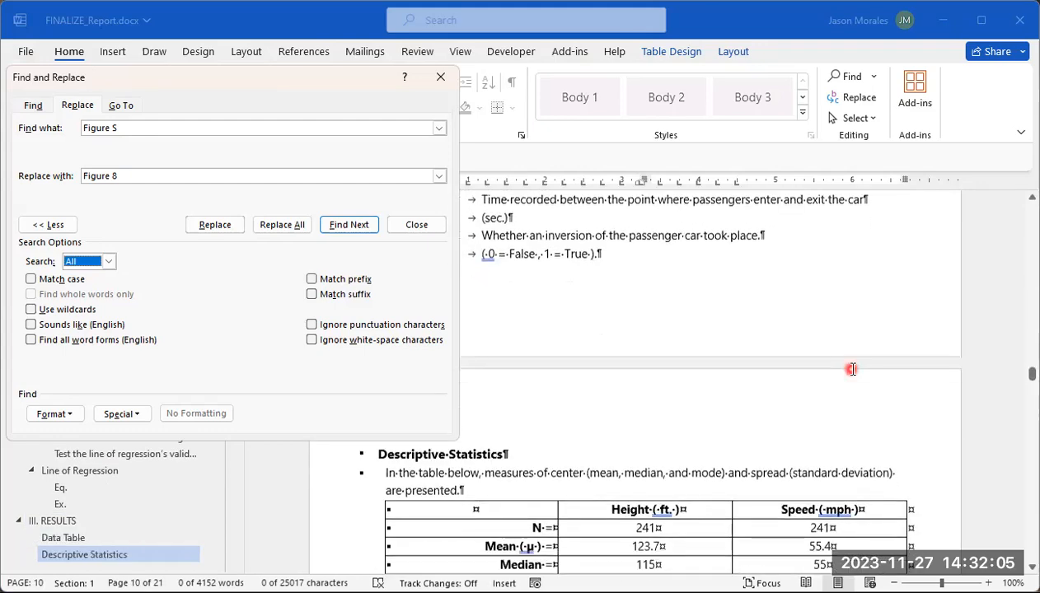
scroll(850, 370, "down", 7)
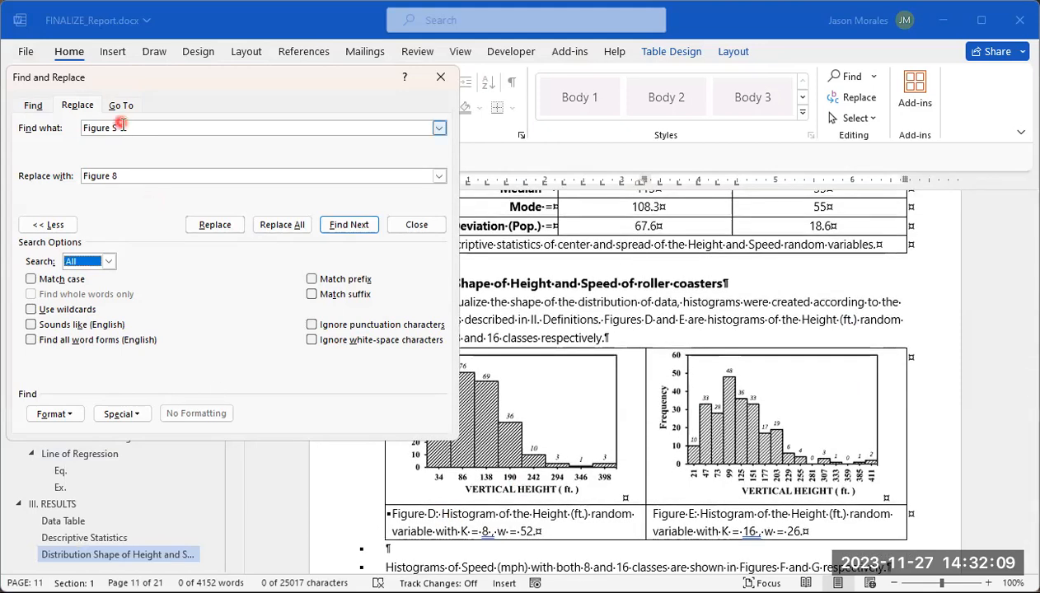
left_click(288, 127)
key("BackSpace")
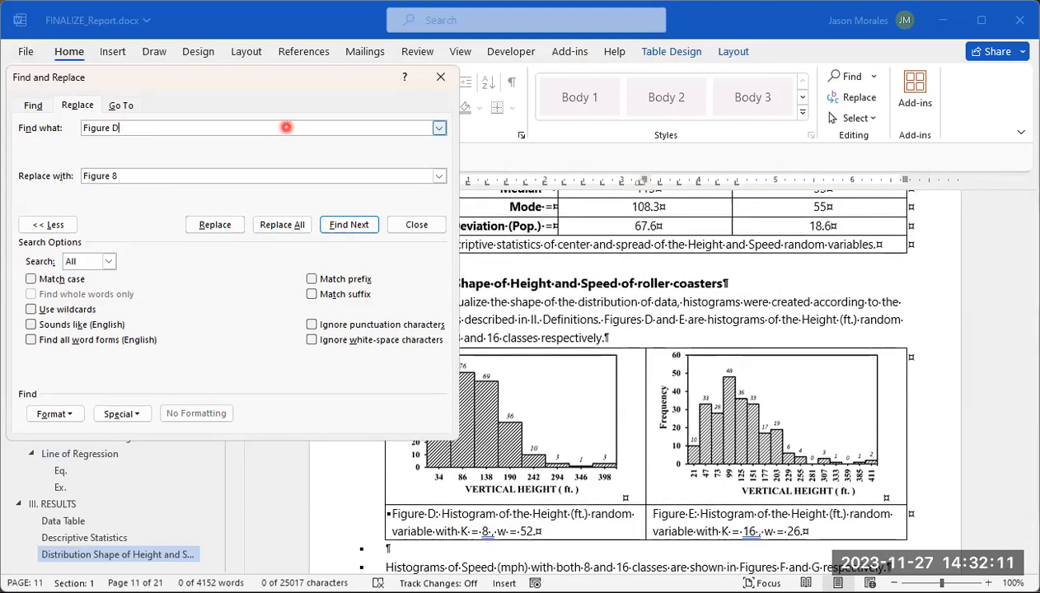
left_click(152, 175)
key("BackSpace")
type("9")
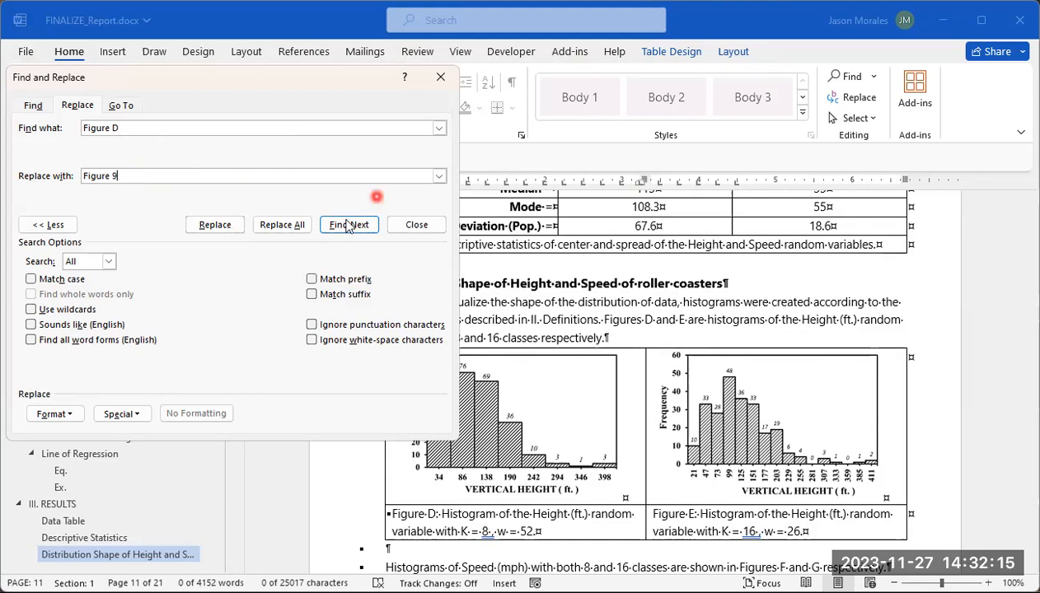
left_click(280, 228)
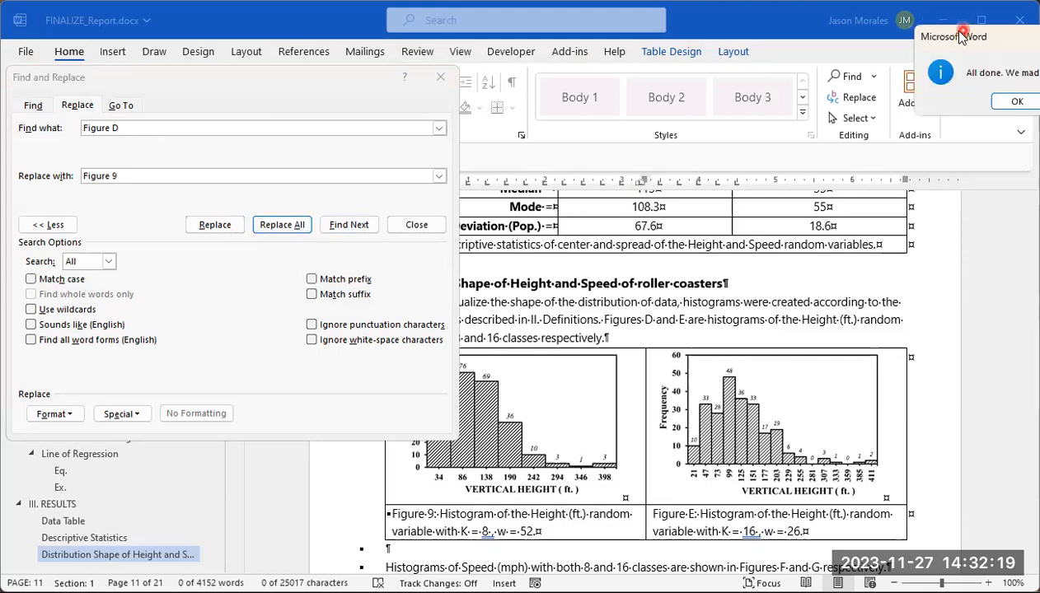
left_click_drag(961, 37, 580, 103)
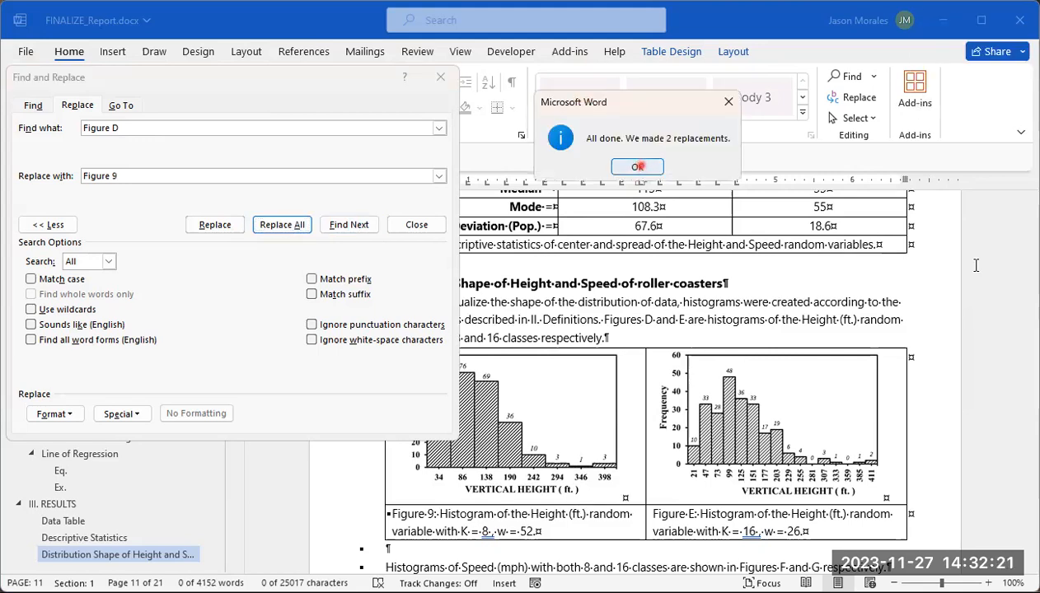
left_click(638, 167)
Step: Replace every "Figure E", the label of the 16-class height histogram, with "Figure 10" throughout the document
left_click_drag(1033, 251, 1031, 364)
left_click_drag(1031, 373, 1030, 382)
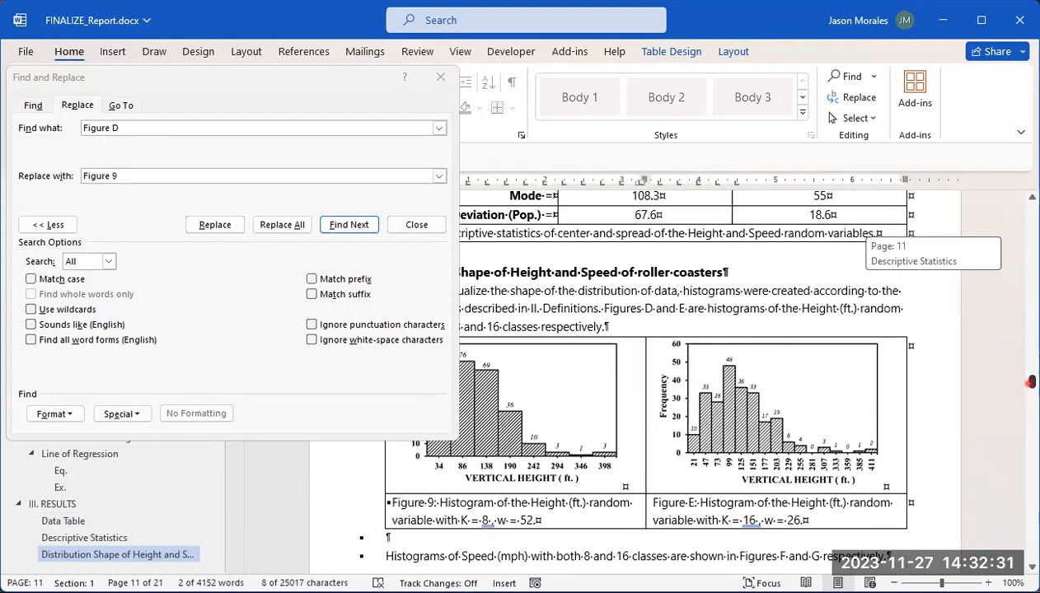
left_click(688, 313)
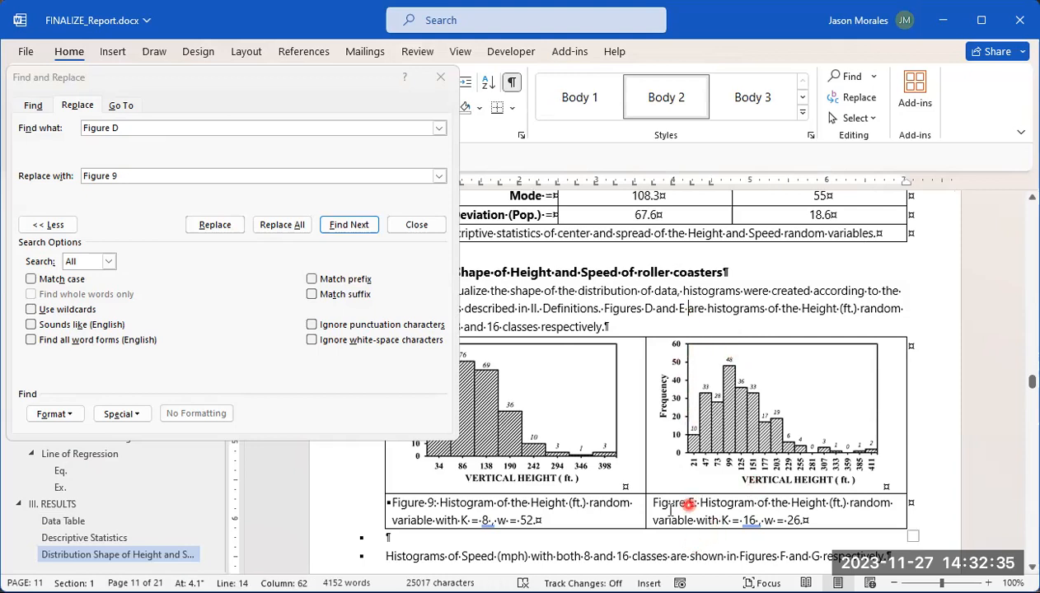
left_click(134, 128)
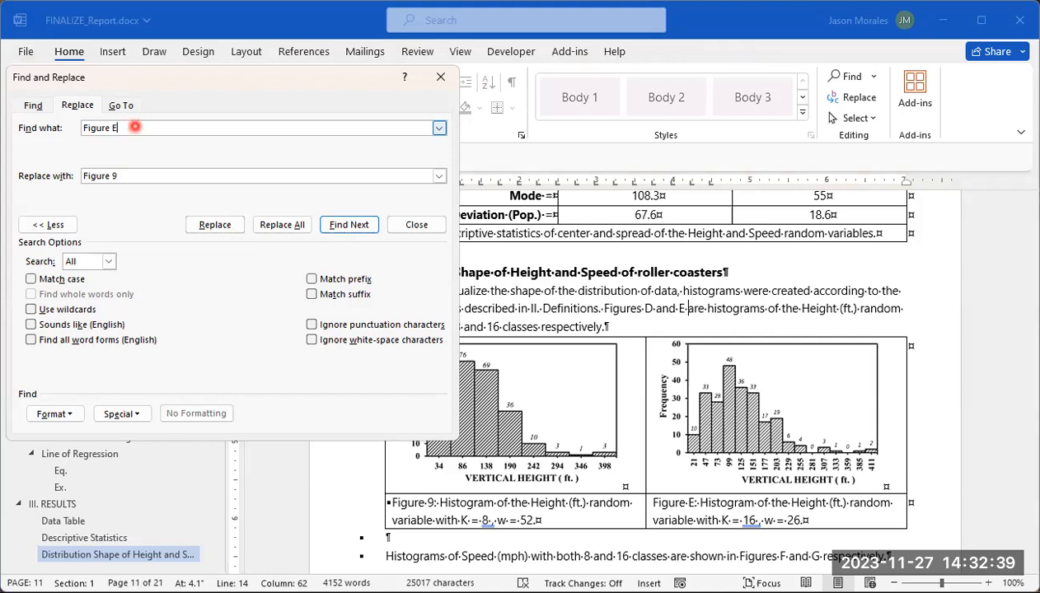
left_click(124, 175)
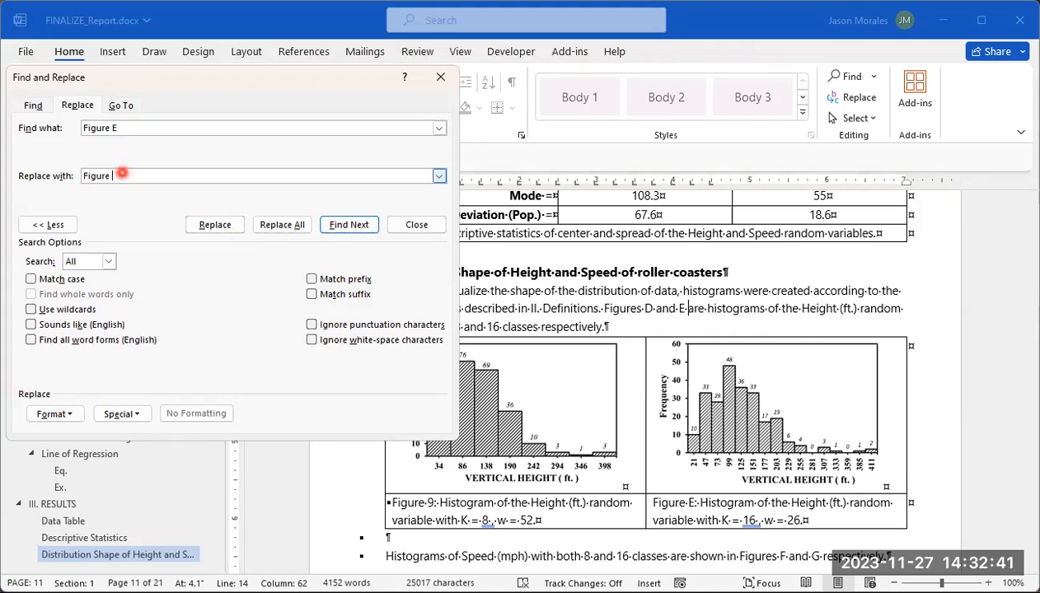
type("10")
left_click(301, 224)
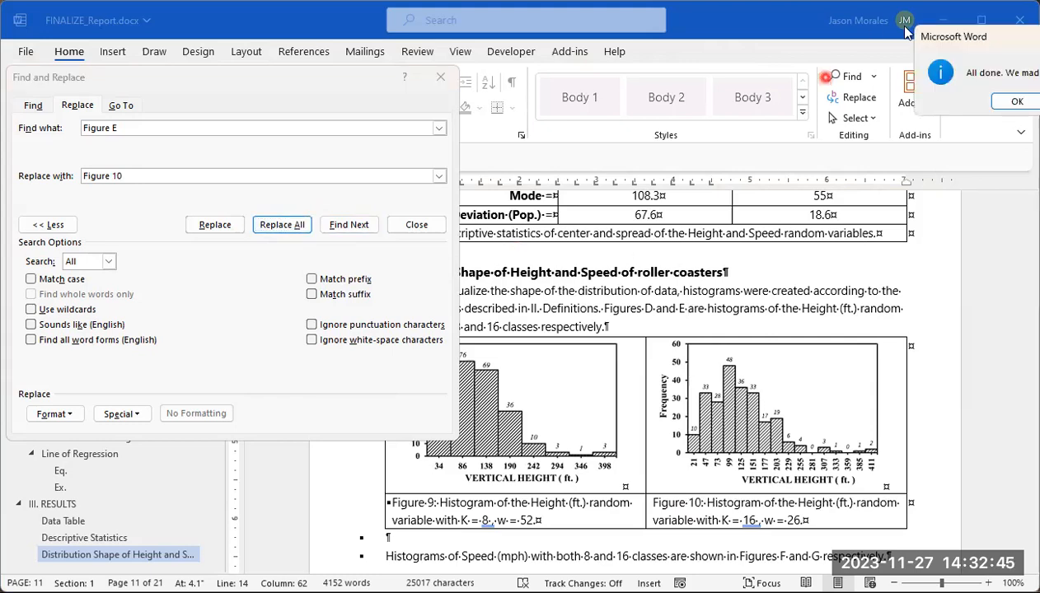
left_click_drag(966, 39, 626, 102)
left_click(677, 165)
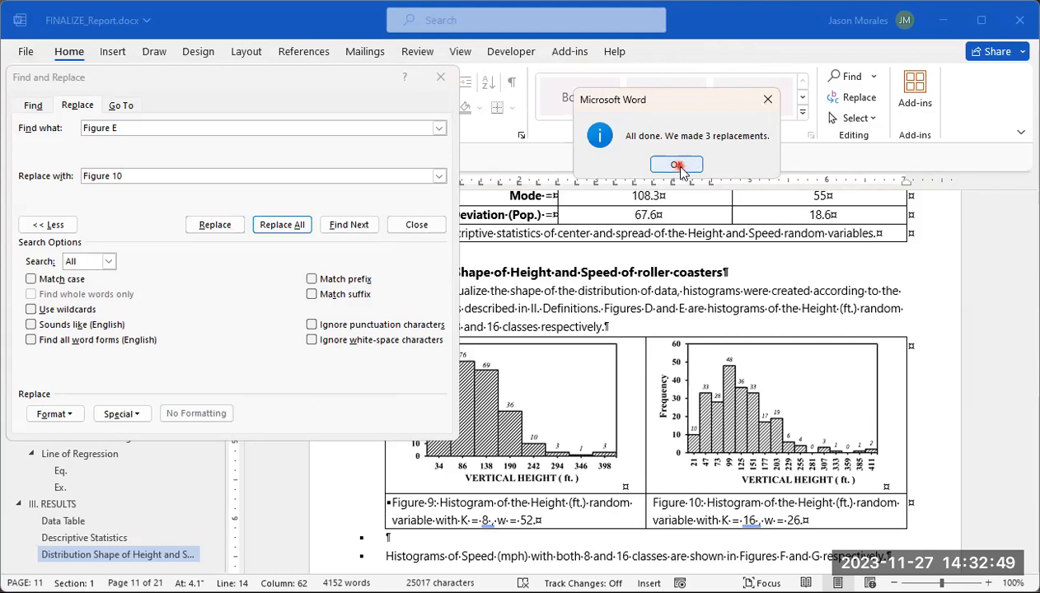
Step: Go to the speed histograms and replace every "Figure F" with "Figure 11" throughout the document
scroll(762, 306, "down", 8)
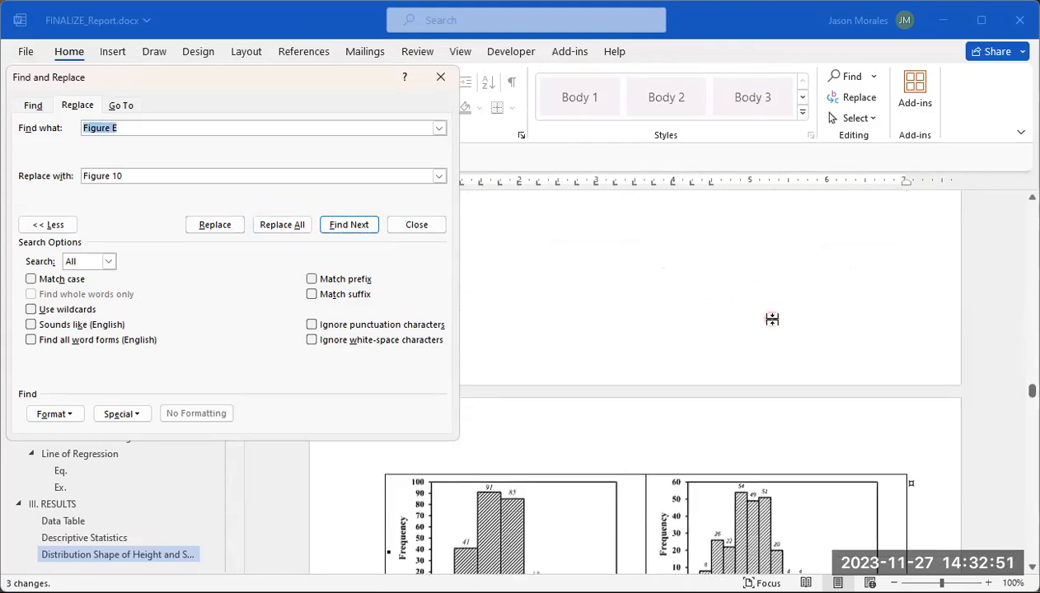
scroll(772, 319, "down", 2)
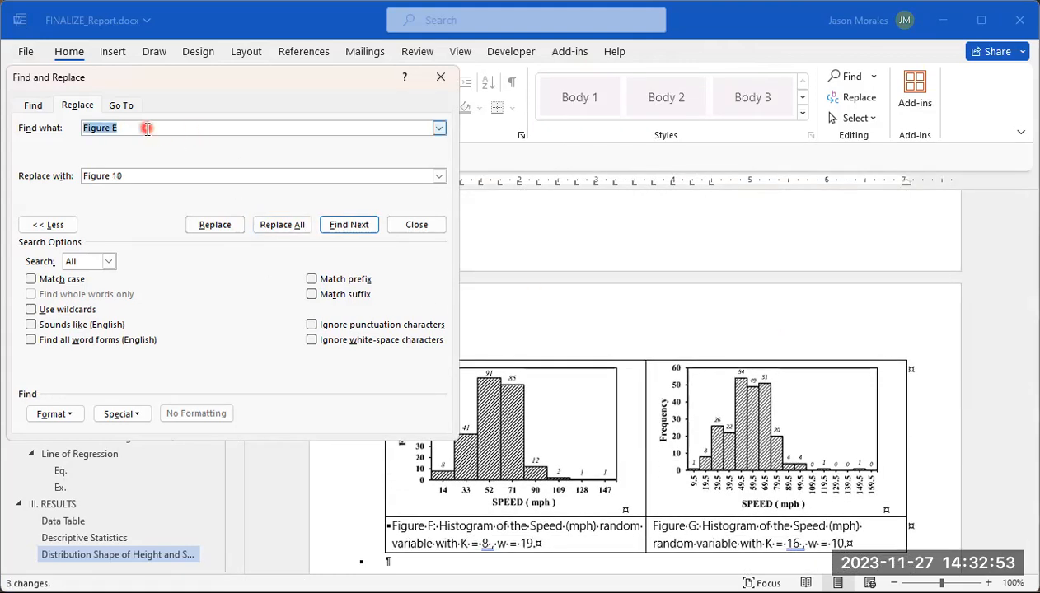
left_click(151, 129)
type("F")
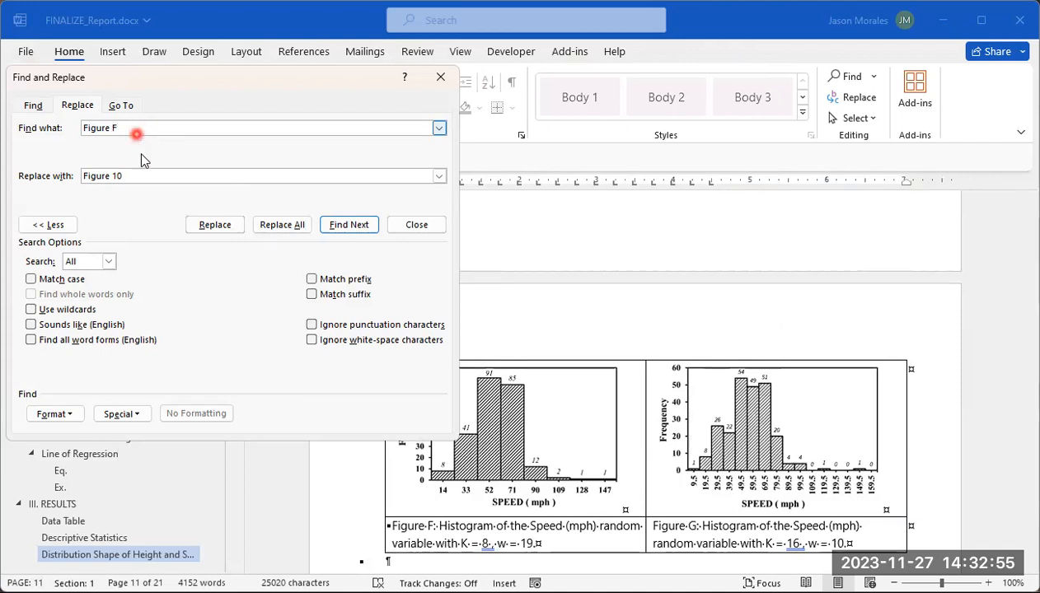
left_click(133, 177)
key("BackSpace")
type("1")
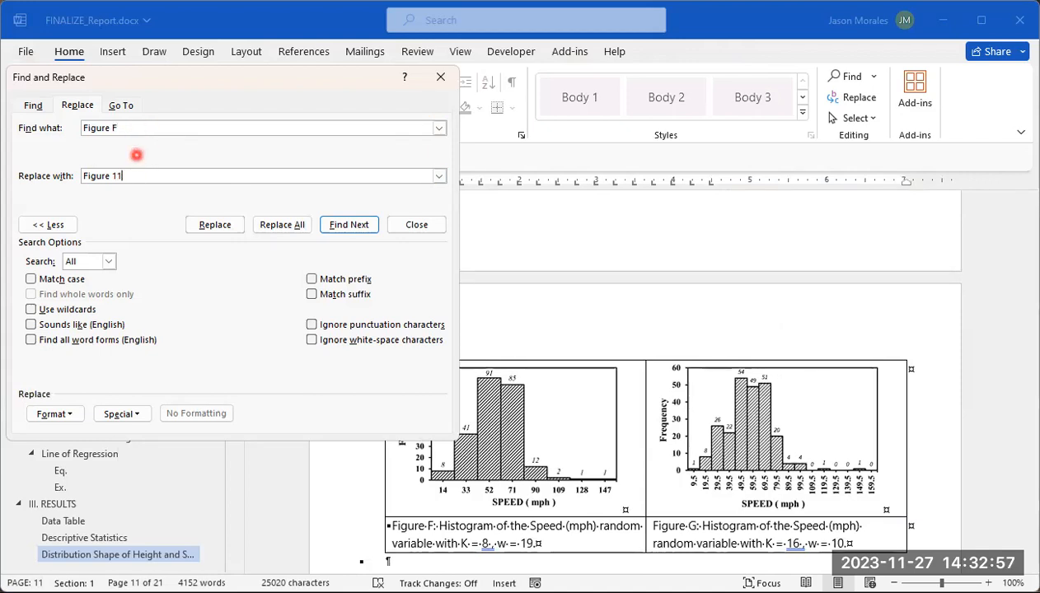
left_click(291, 232)
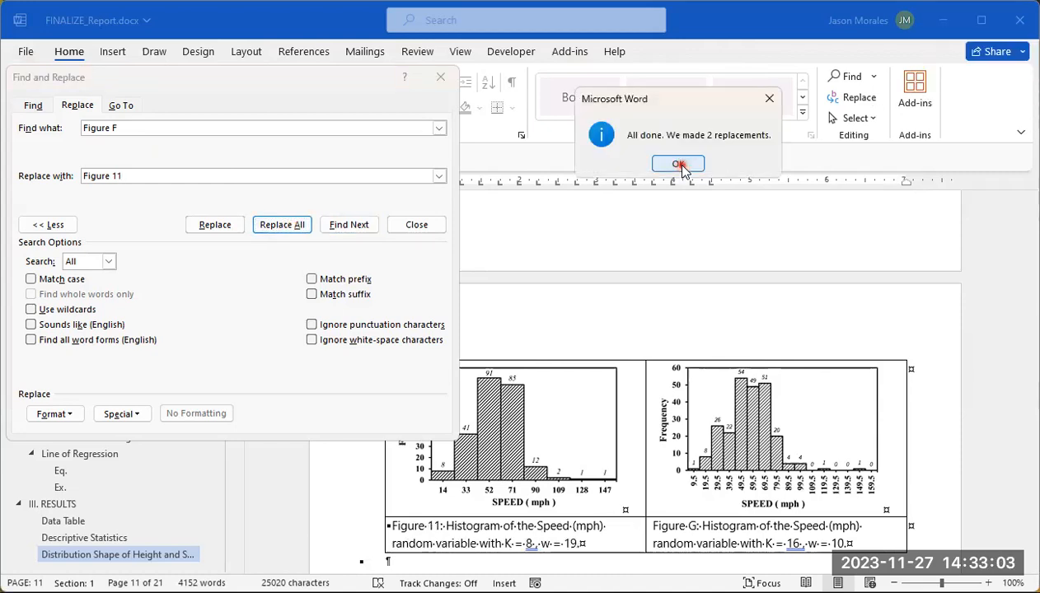
left_click(678, 164)
Step: Replace every "Figure G", the label of the 16-class speed histogram, with "Figure 12" throughout the document
scroll(717, 390, "down", 5)
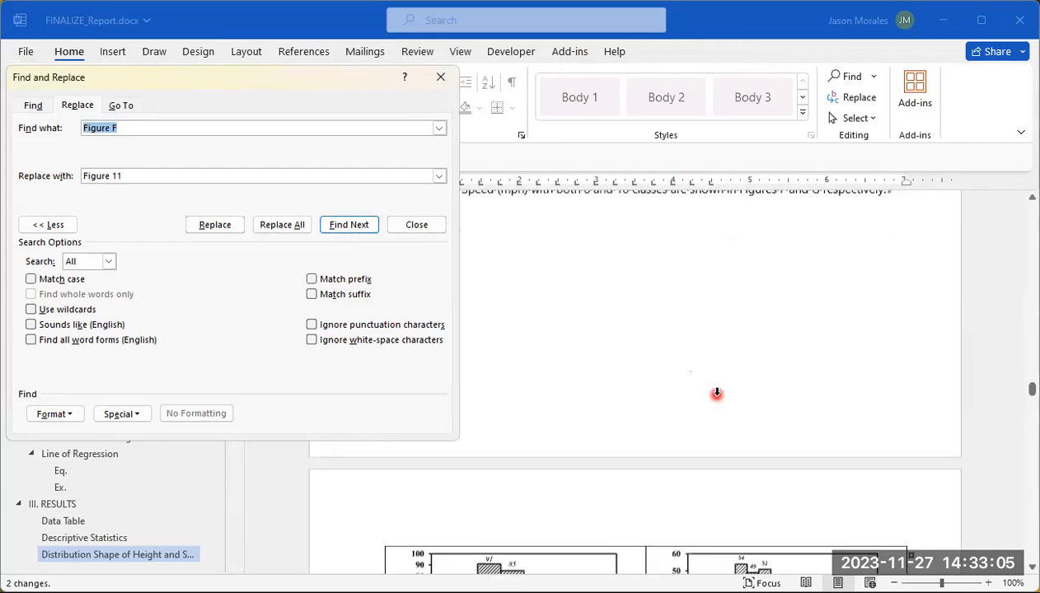
scroll(717, 393, "down", 5)
scroll(716, 398, "down", 3)
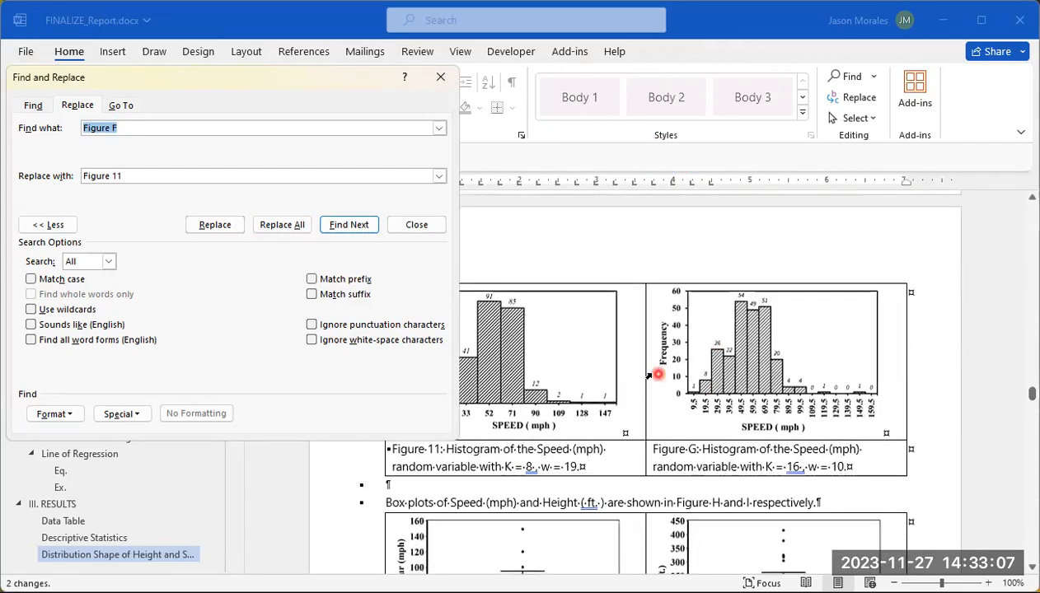
left_click(129, 129)
key("BackSpace")
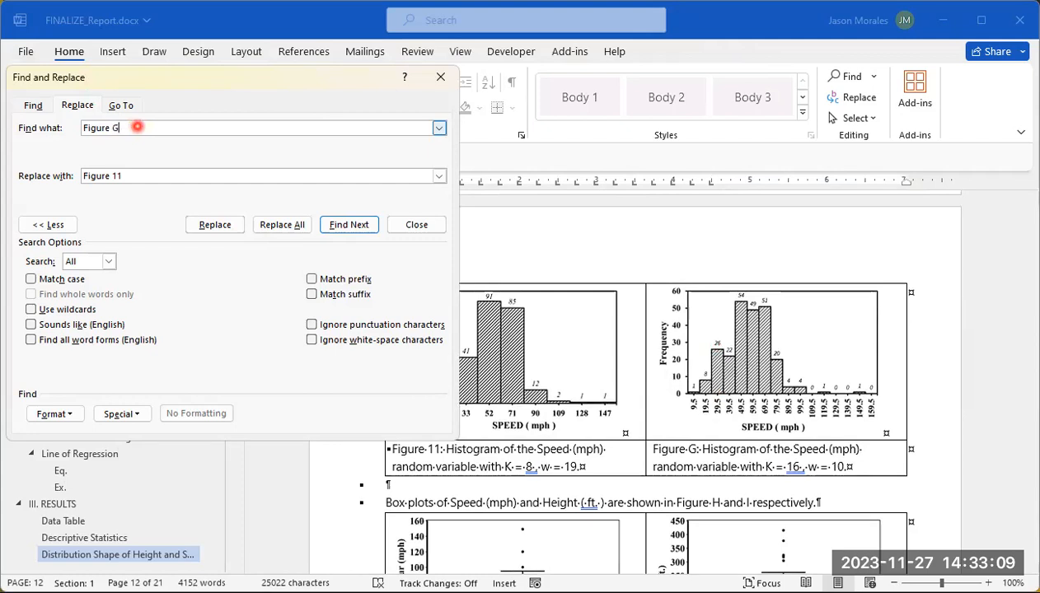
left_click(147, 174)
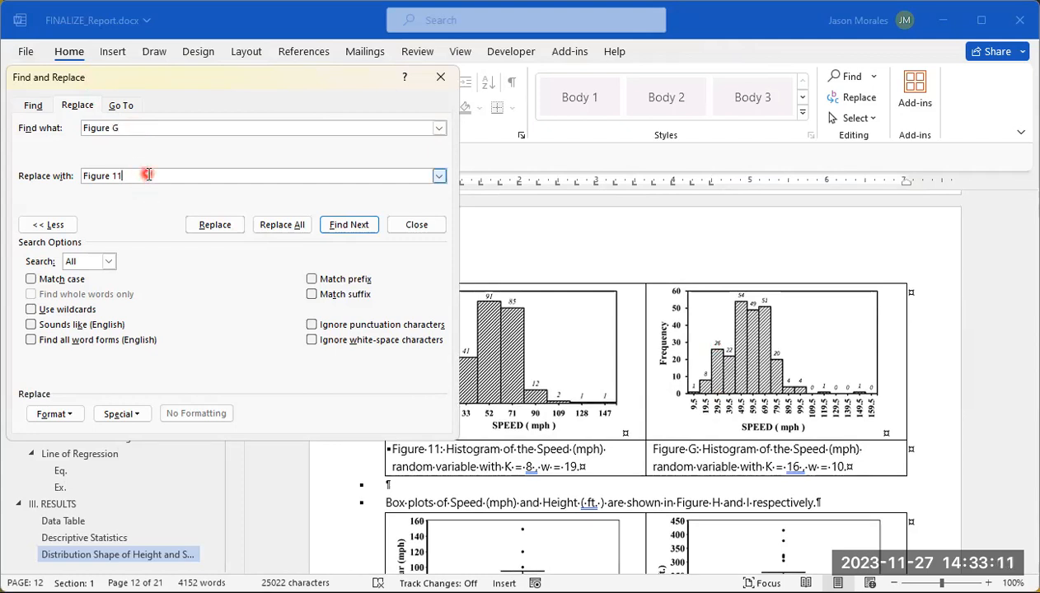
left_click(296, 224)
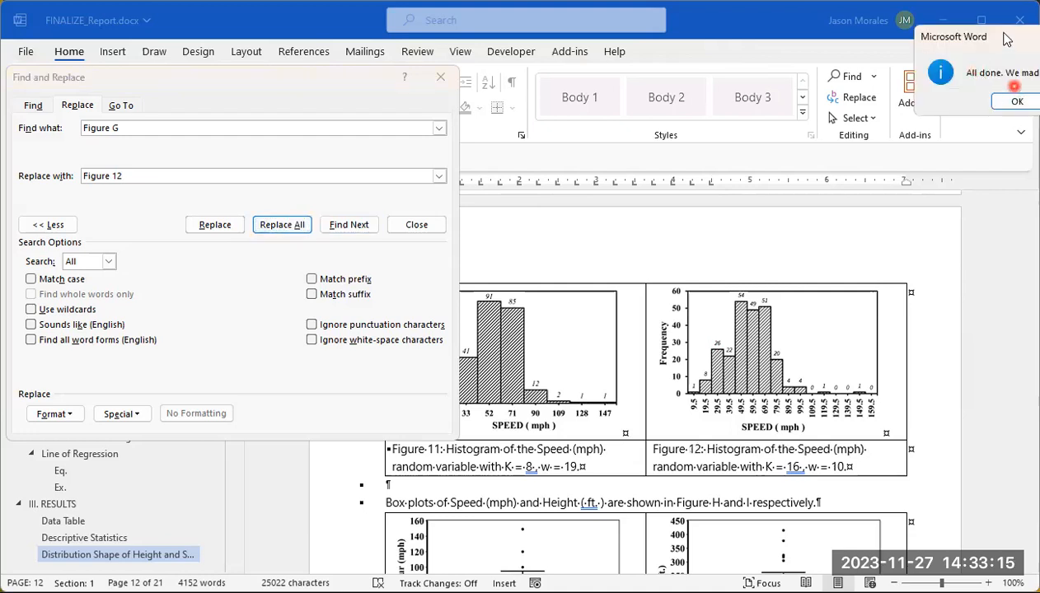
left_click_drag(1006, 39, 766, 49)
left_click(771, 113)
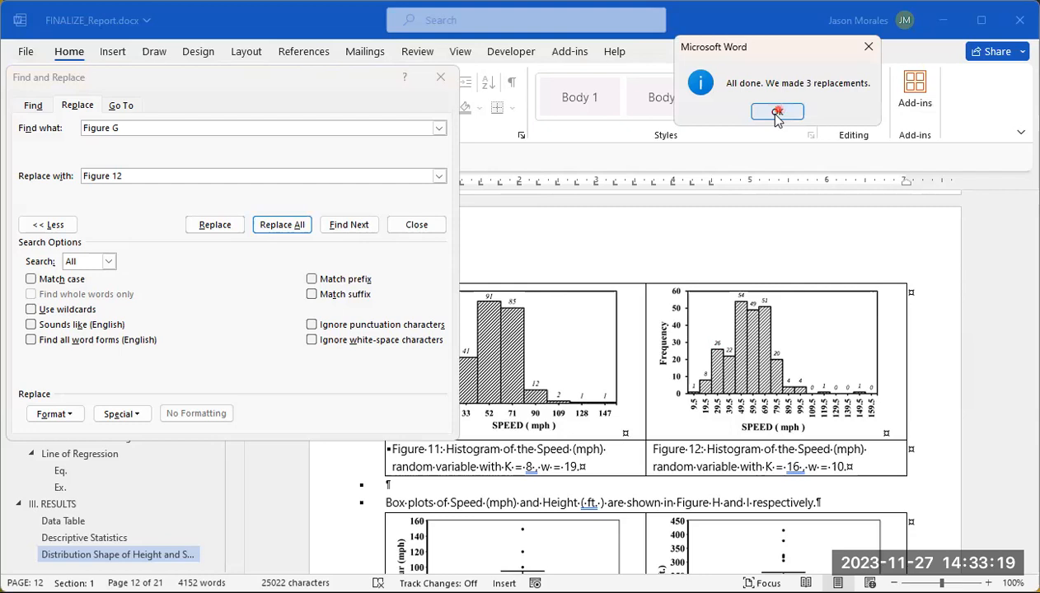
Step: Go to the box plots of speed and height and replace every "Figure H" with "Figure 13" throughout the document
scroll(767, 343, "down", 8)
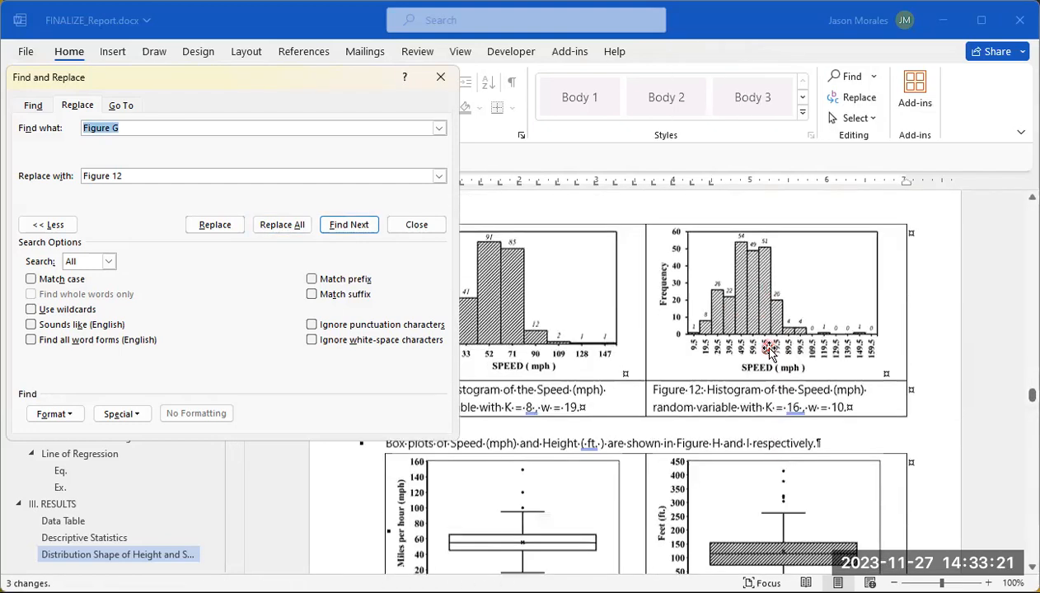
scroll(770, 351, "down", 2)
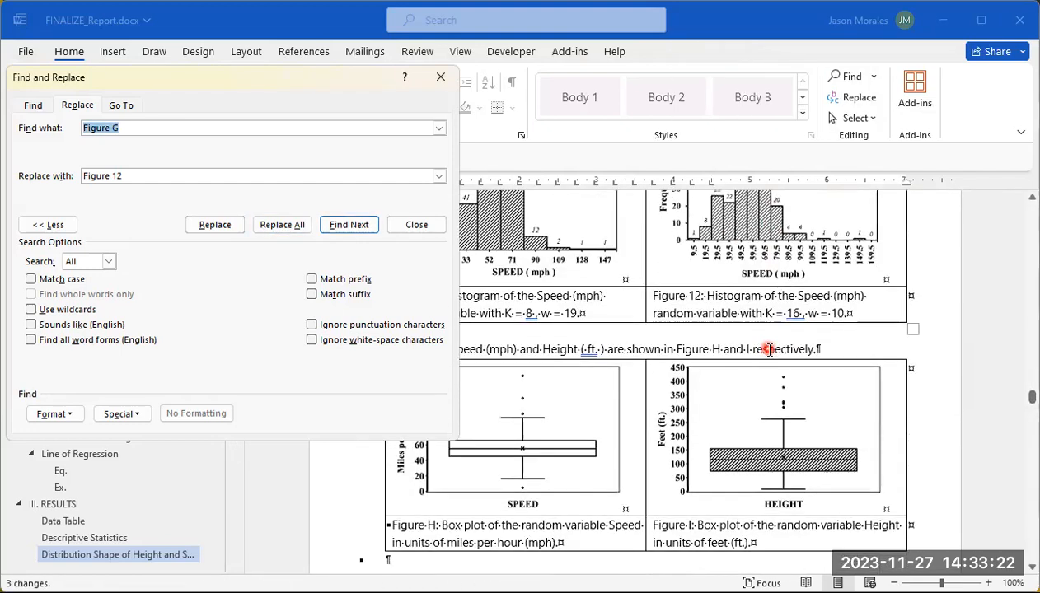
left_click(143, 127)
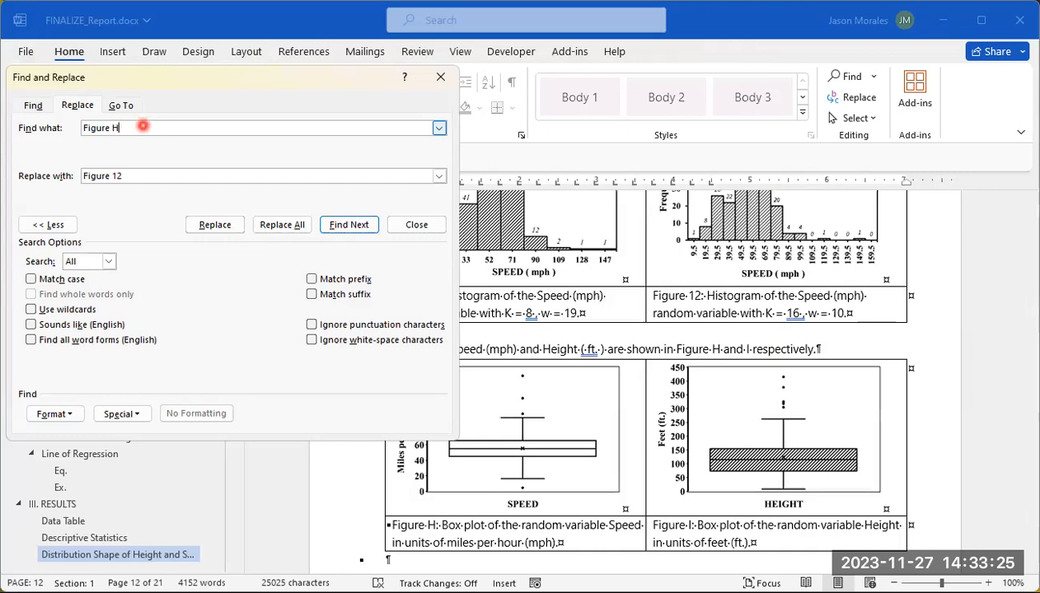
type("H")
left_click(120, 175)
type("3")
left_click(294, 227)
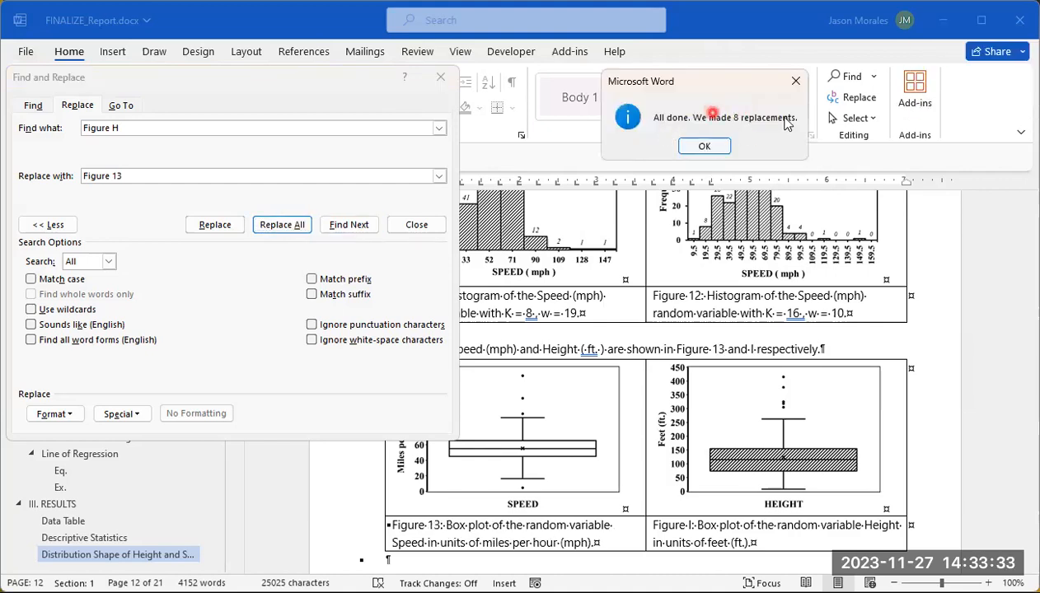
left_click(705, 145)
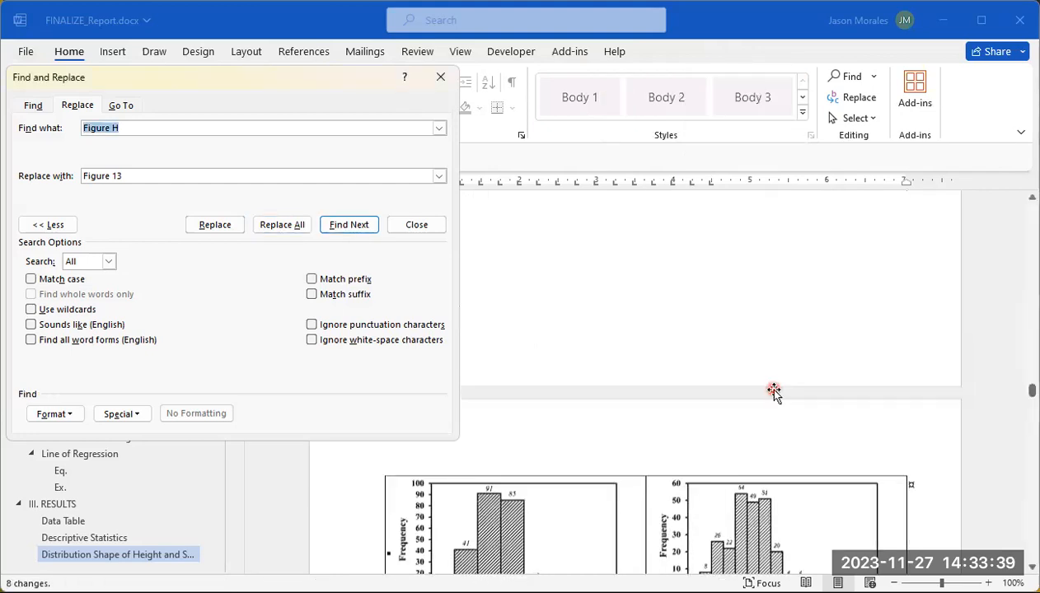
Step: Replace every "Figure I", the label of the height box plot, with "Figure 14" throughout the document
scroll(775, 391, "down", 5)
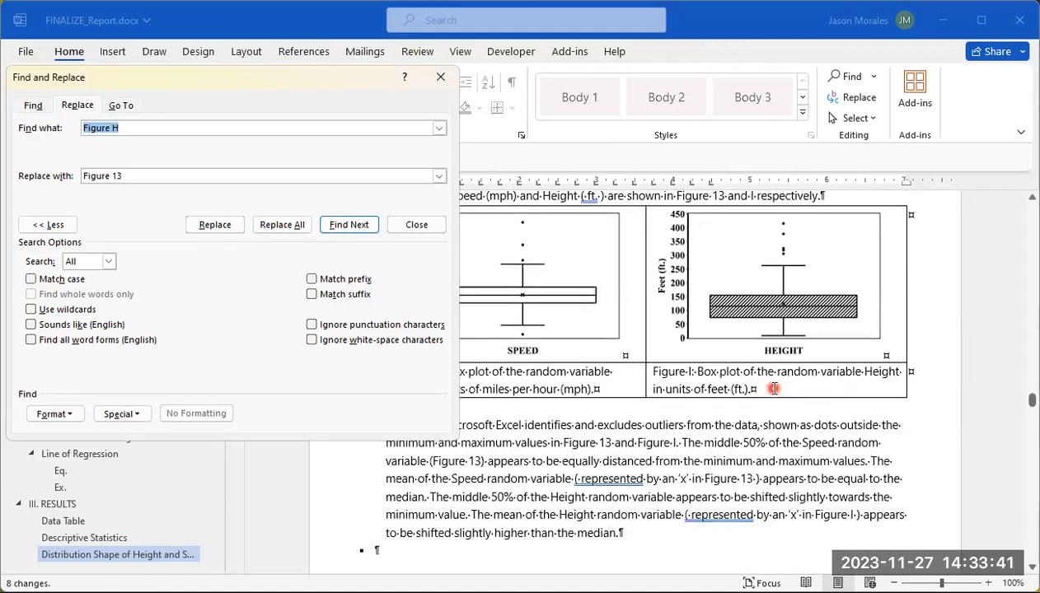
scroll(775, 389, "down", 3)
scroll(775, 389, "up", 5)
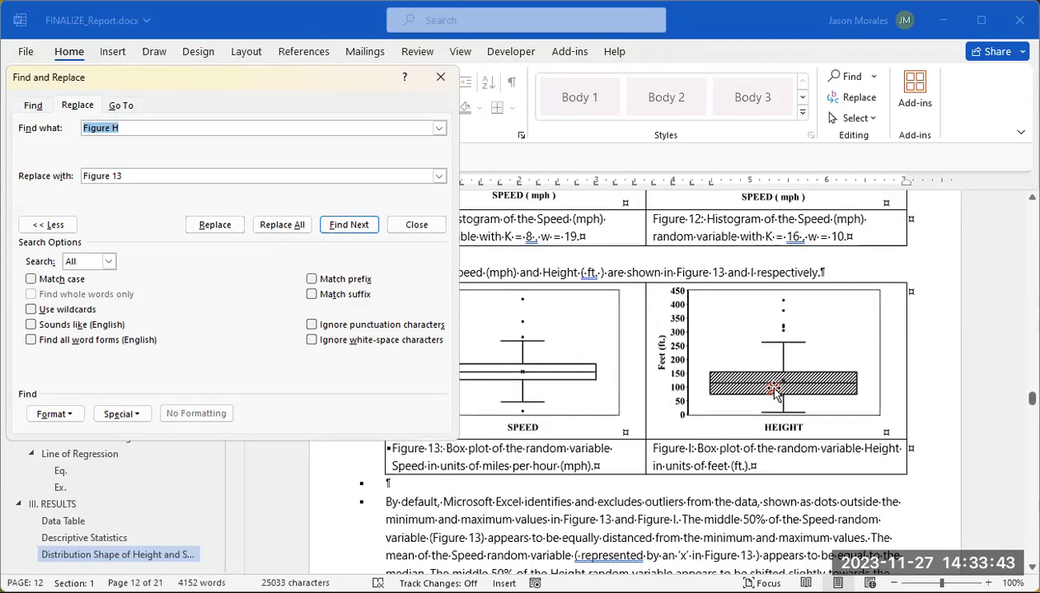
scroll(774, 390, "up", 1)
left_click(125, 128)
left_click(244, 121)
key("Tab")
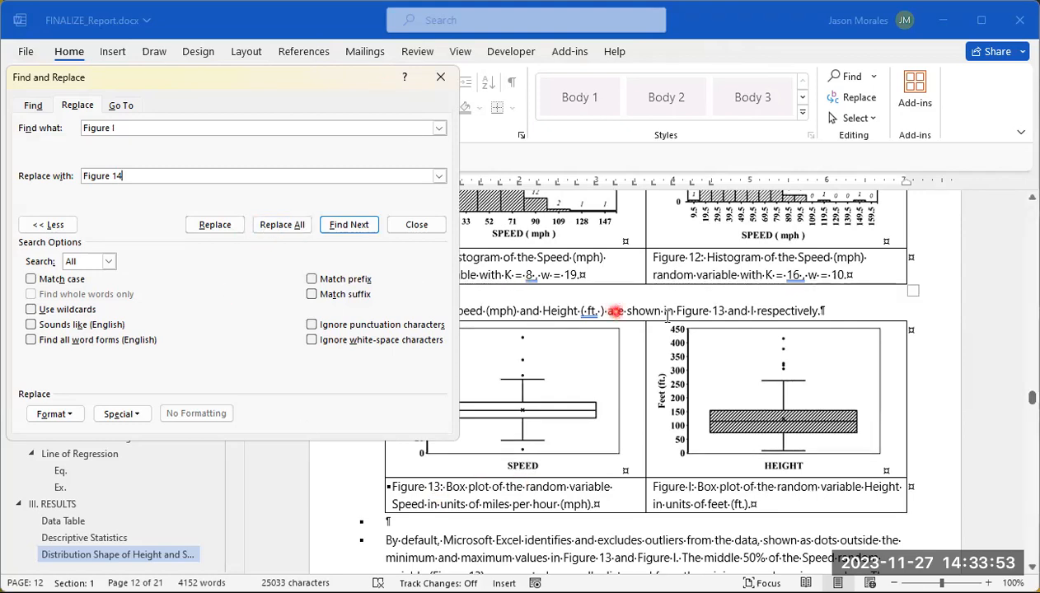
left_click(627, 312)
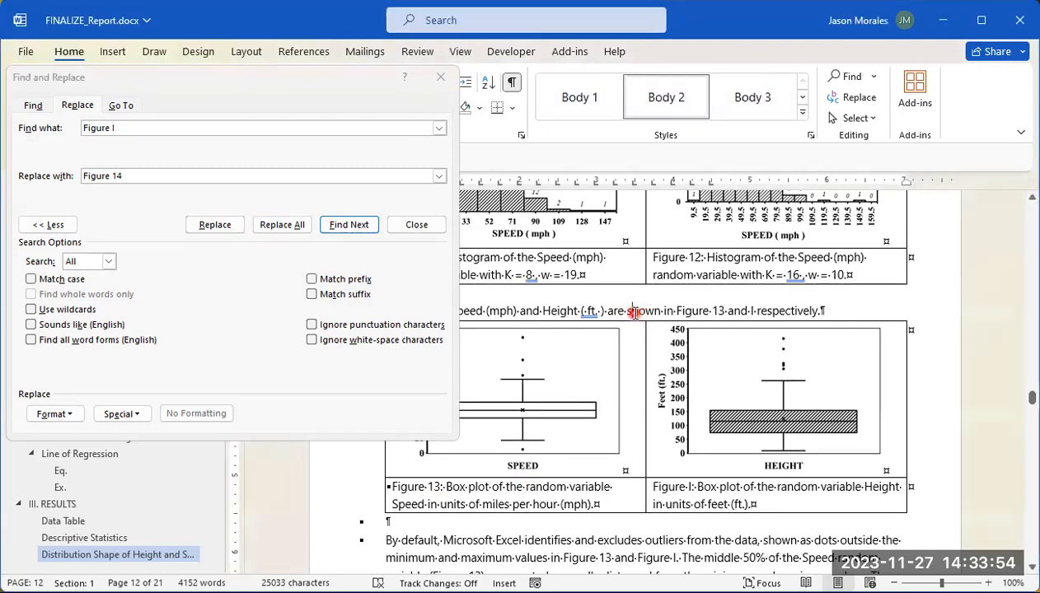
left_click(280, 226)
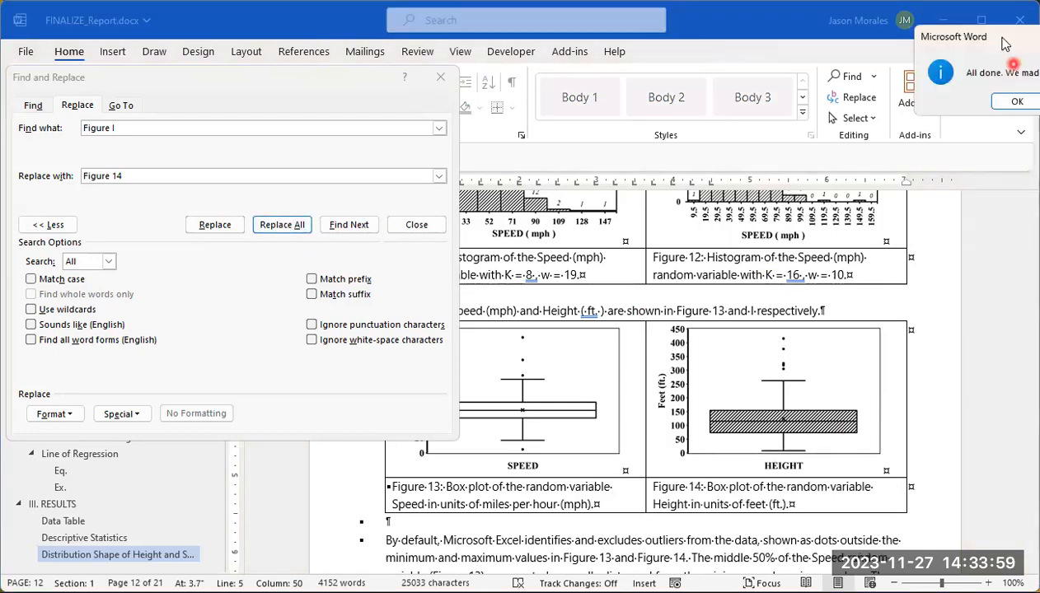
left_click_drag(1006, 43, 724, 69)
left_click(734, 129)
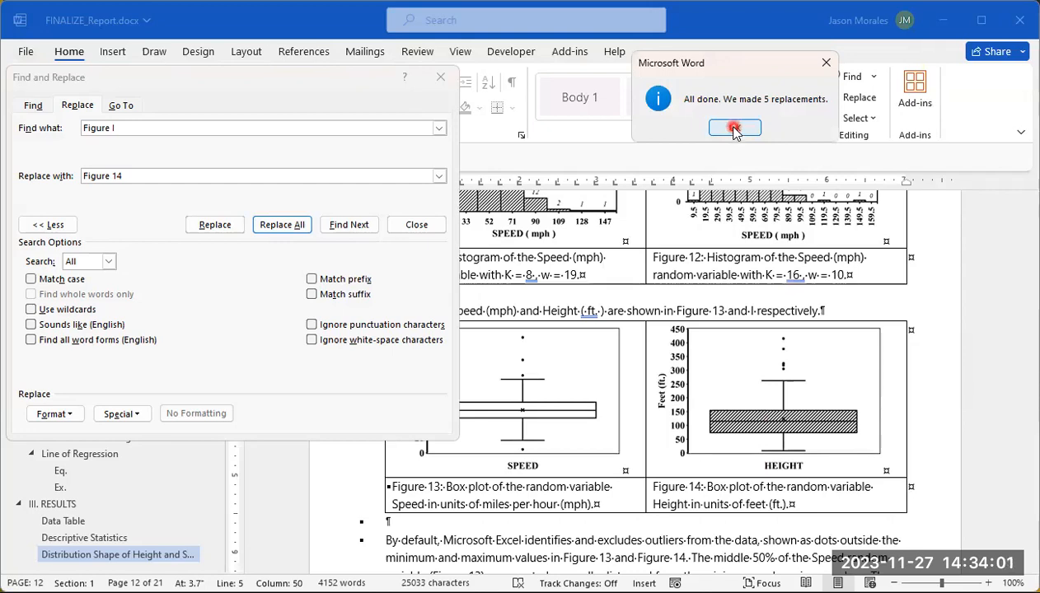
Step: Go to the scatter plot of height versus speed and replace every "Figure Q" with "Figure 15" throughout the document
left_click(735, 130)
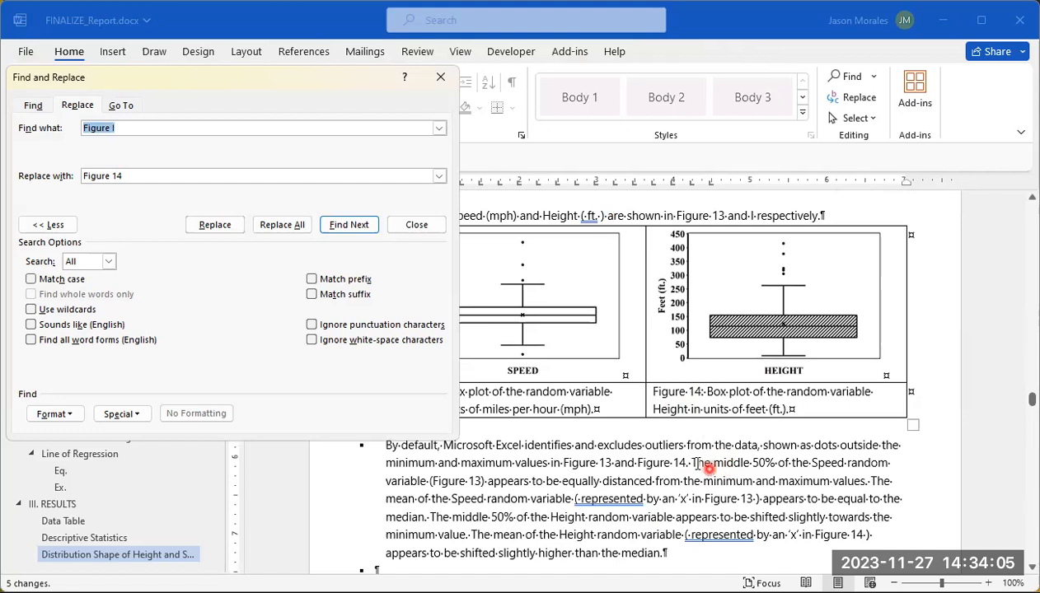
scroll(696, 466, "down", 9)
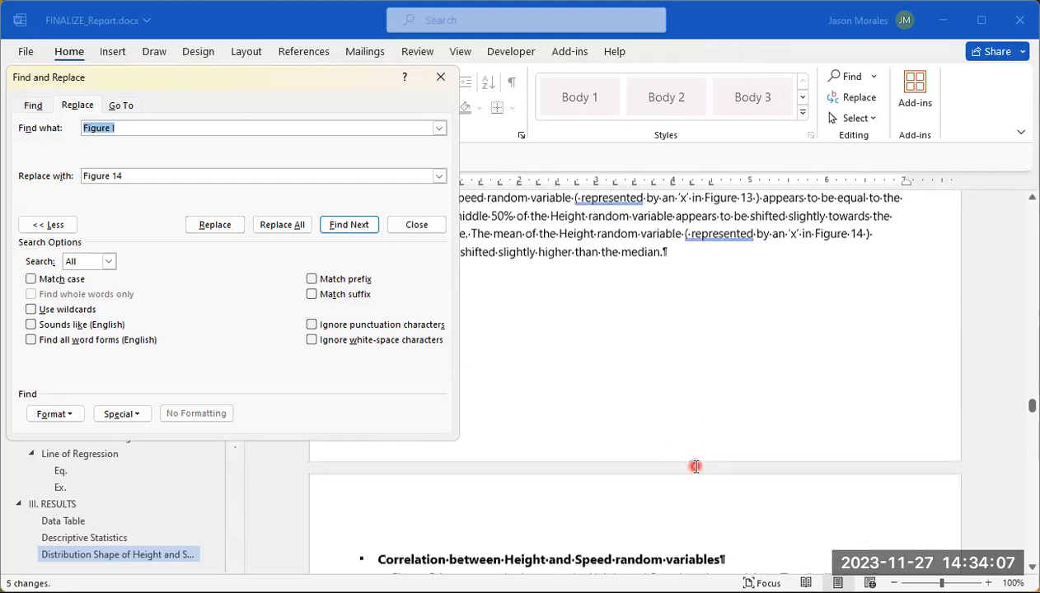
scroll(696, 466, "down", 6)
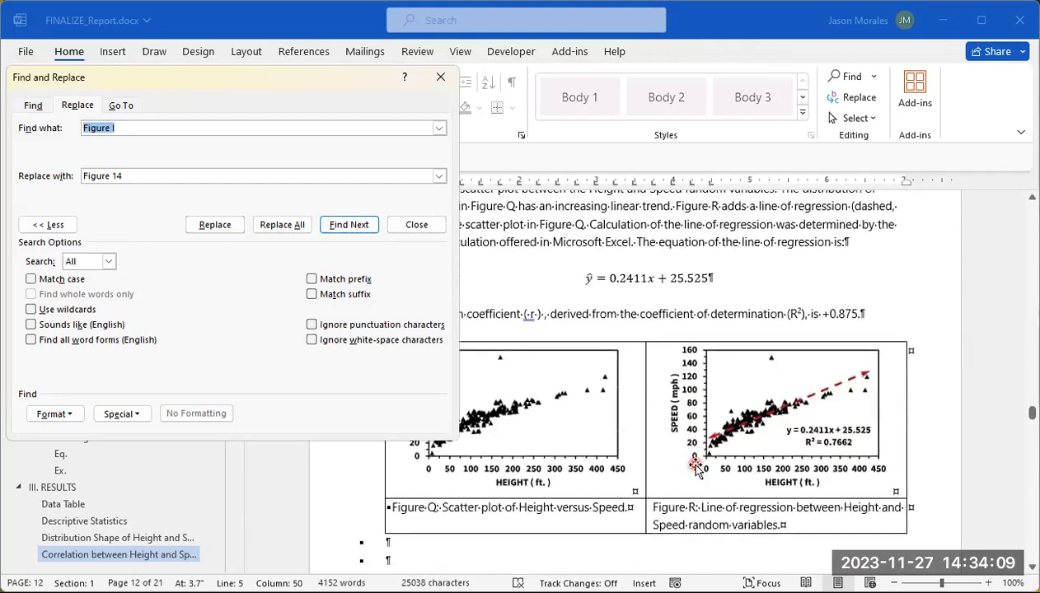
left_click(567, 313)
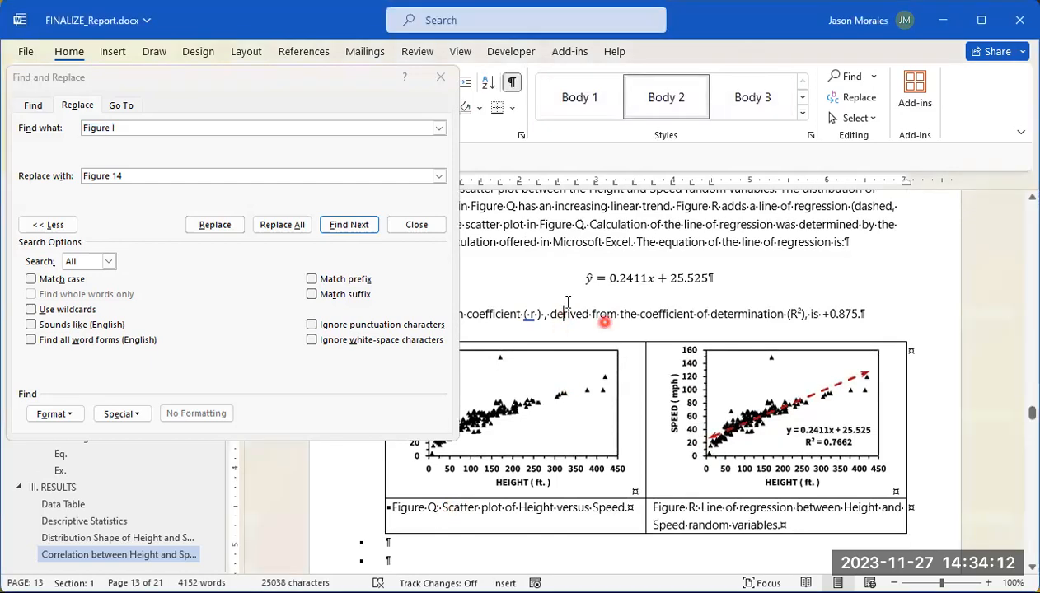
left_click(127, 128)
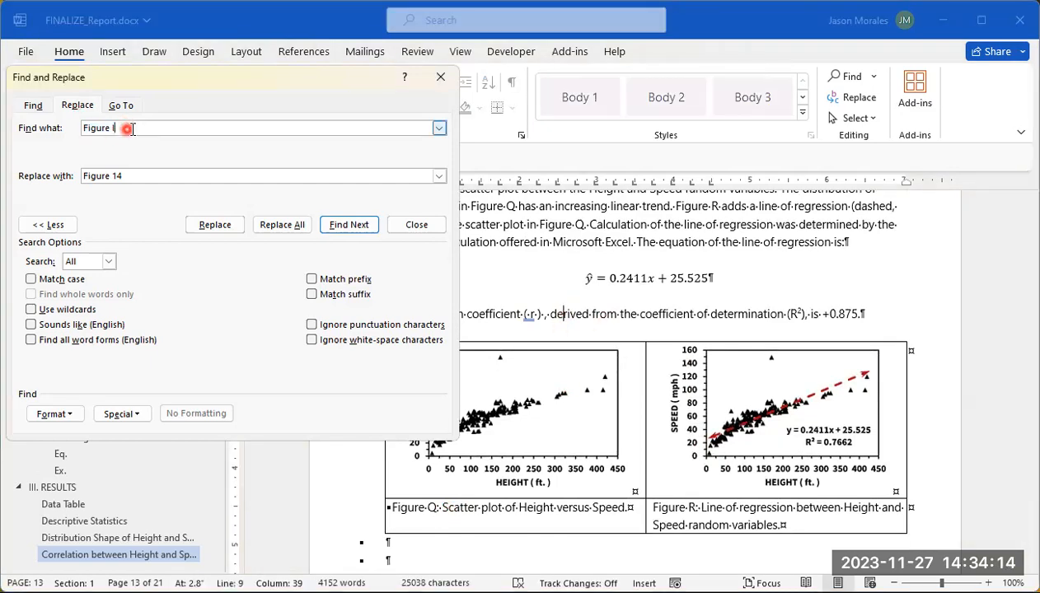
left_click(135, 174)
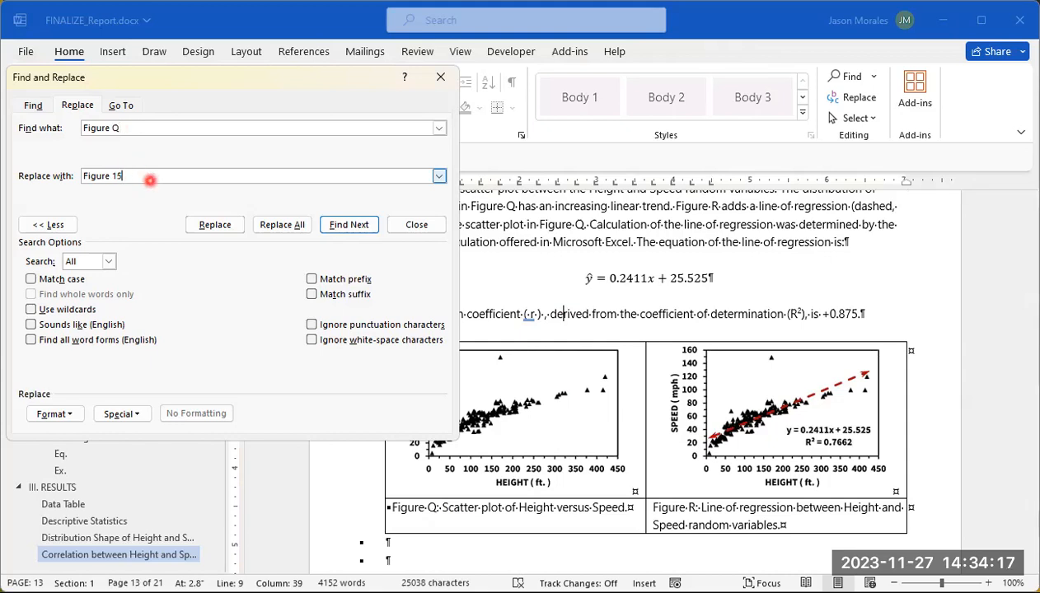
left_click(282, 225)
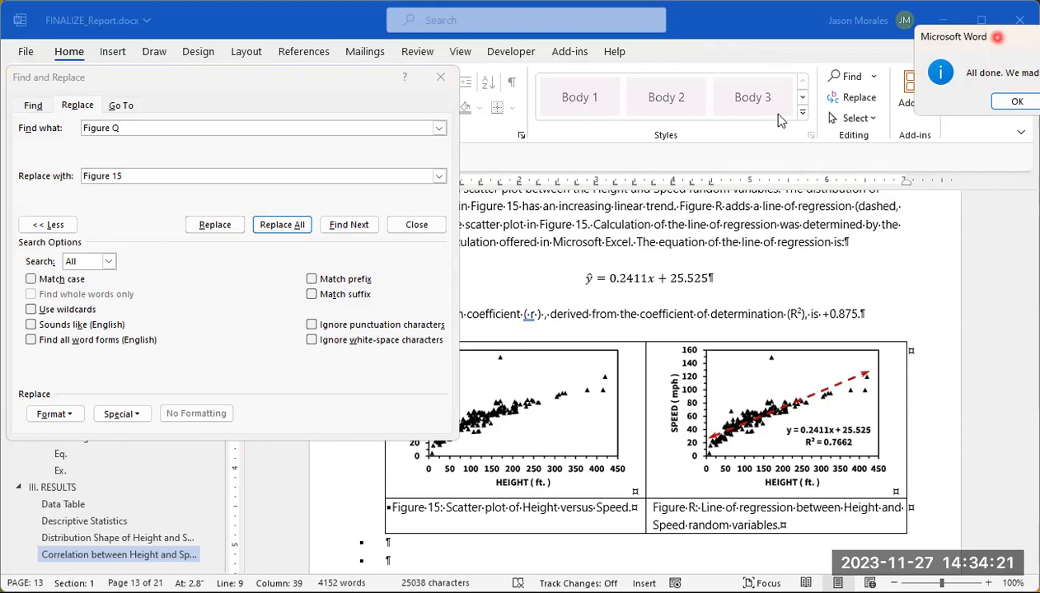
left_click(759, 130)
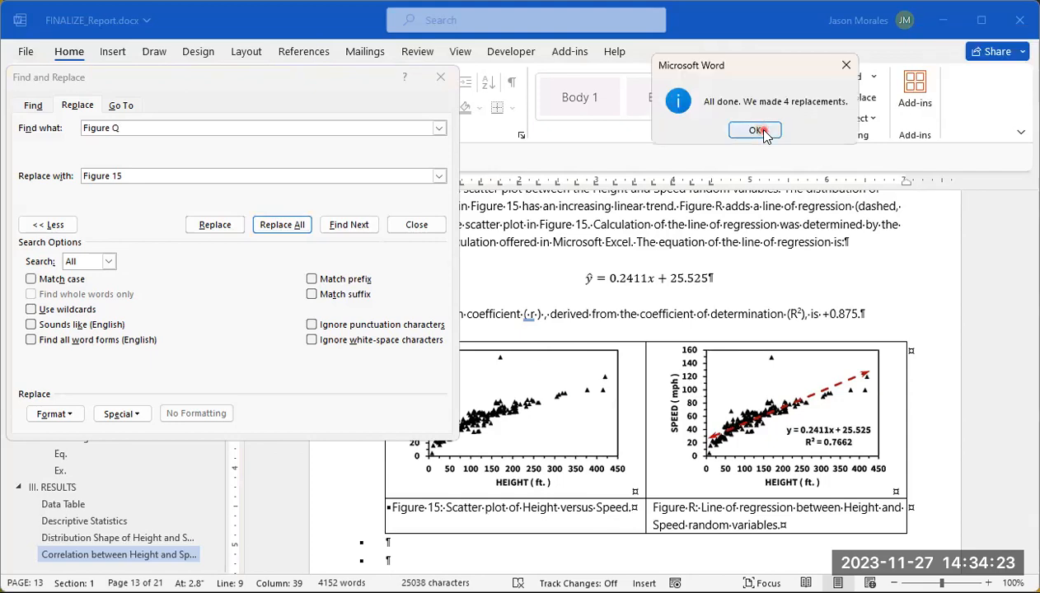
Step: Replace every "Figure R", the label of the line of regression plot, with "Figure 16" throughout the document
scroll(734, 247, "up", 3)
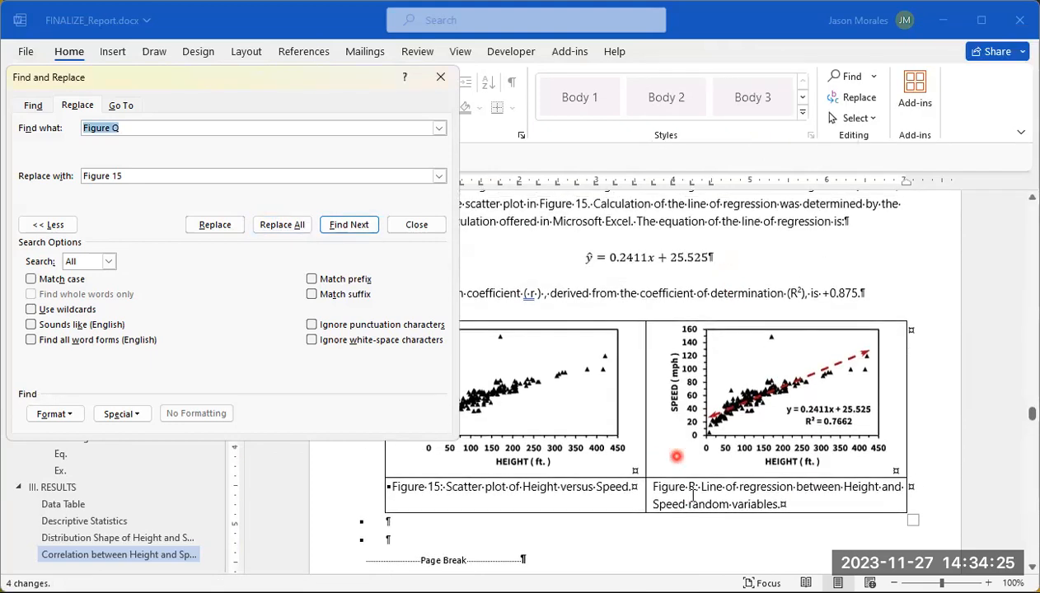
left_click(248, 124)
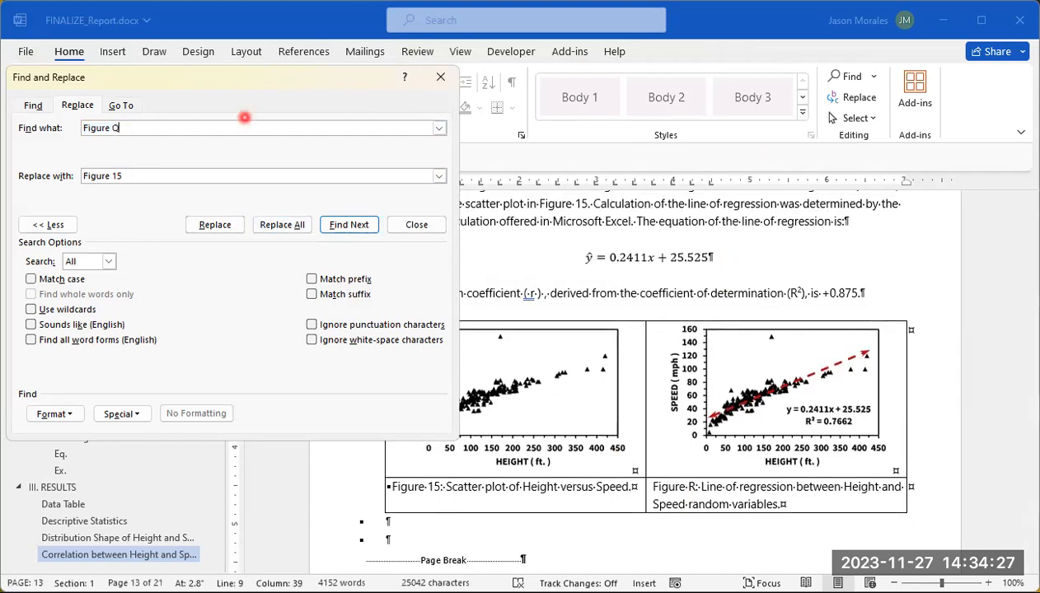
left_click(120, 176)
left_click(328, 108)
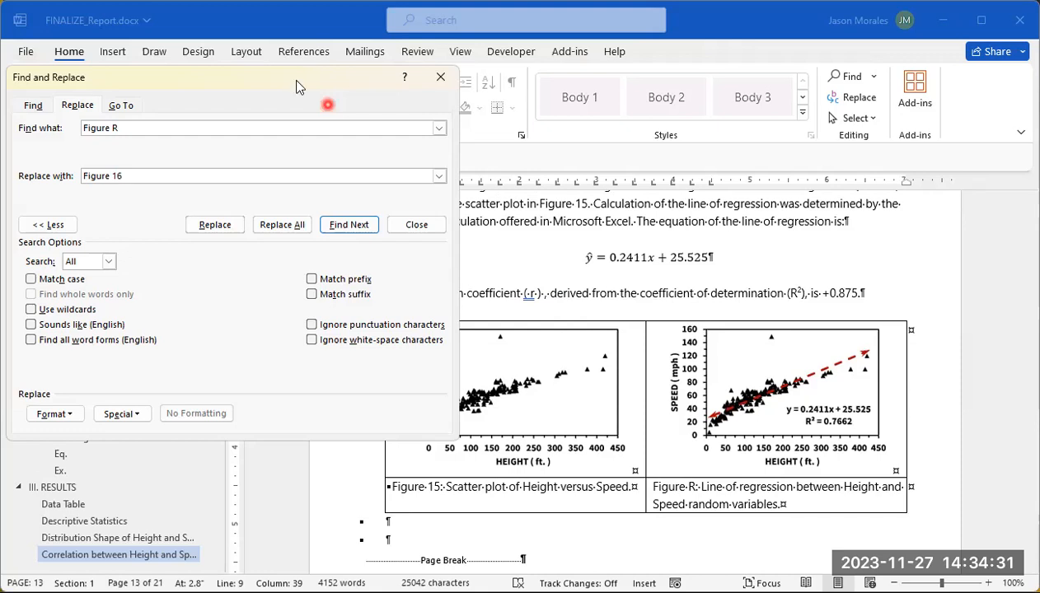
left_click(285, 225)
left_click(285, 230)
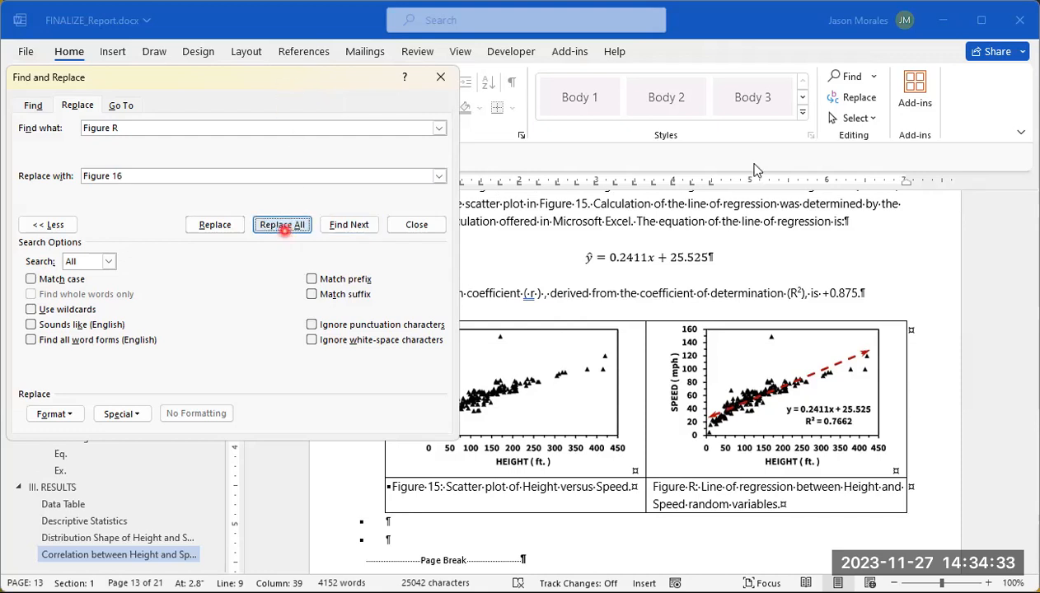
left_click(999, 38)
left_click_drag(1000, 42, 732, 57)
left_click(755, 119)
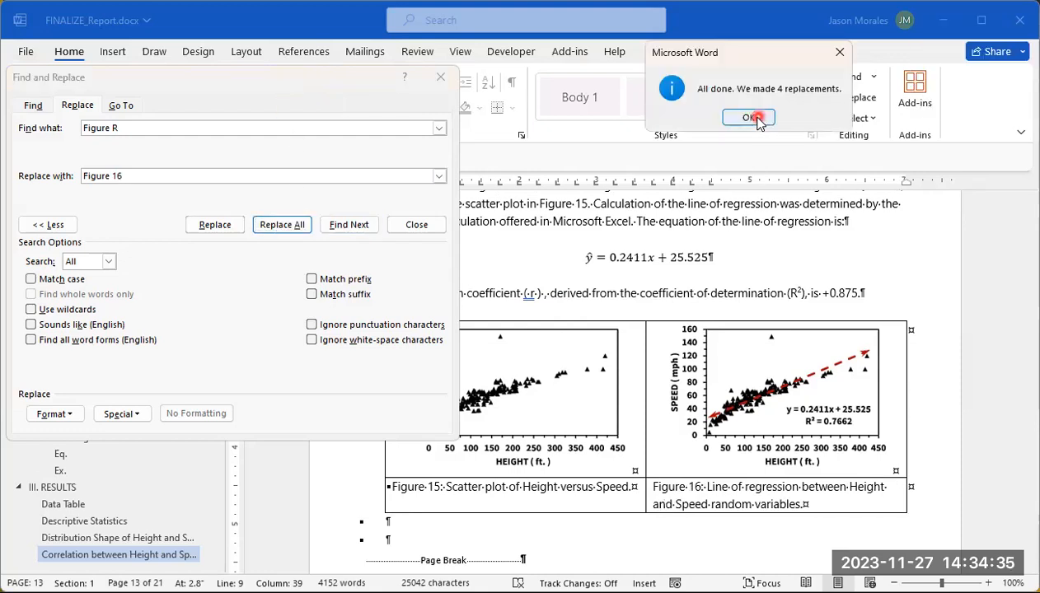
Step: Go to the height histogram with labelled measures of center and replace every "Figure L" with "Figure 17" throughout the document
scroll(743, 316, "down", 2)
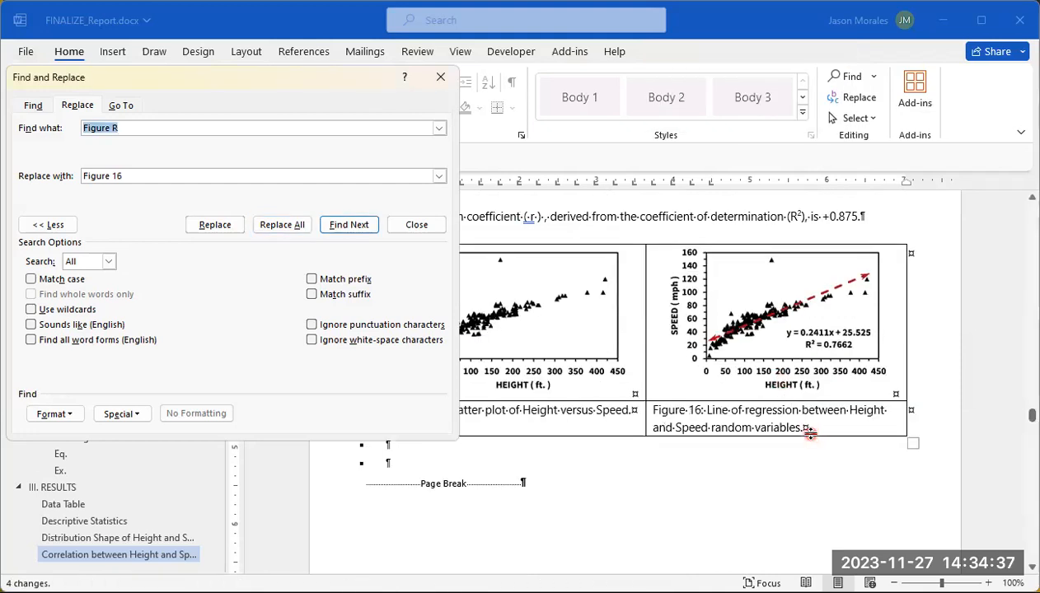
scroll(810, 436, "down", 10)
scroll(810, 432, "down", 10)
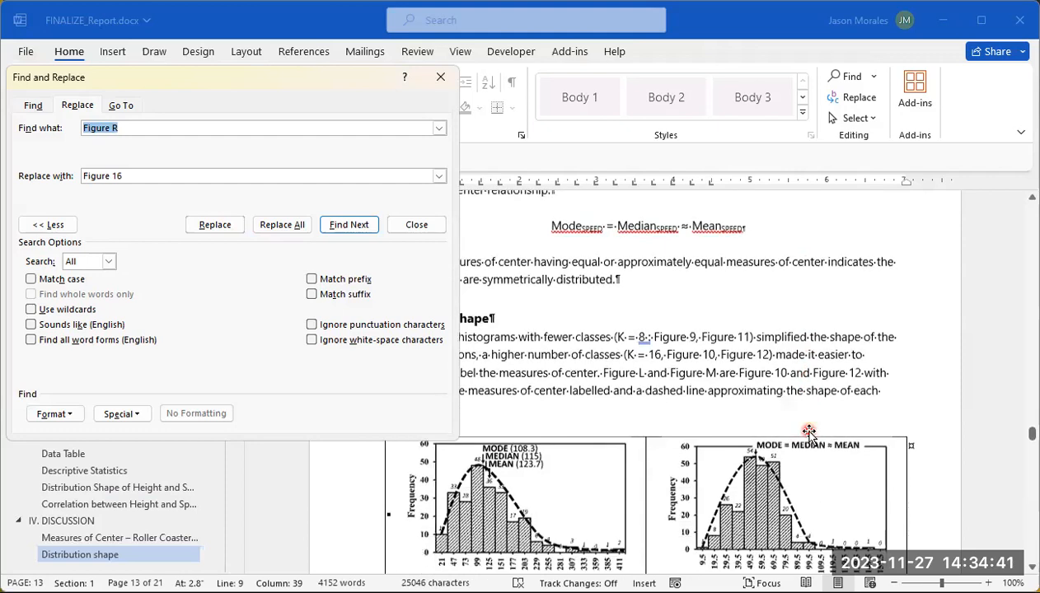
scroll(809, 432, "down", 2)
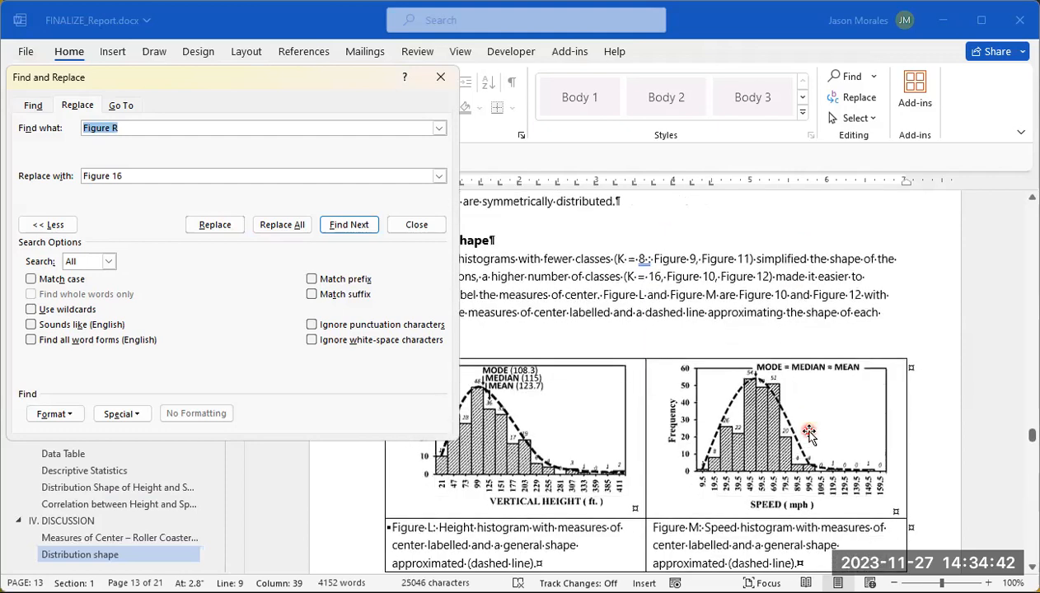
double_click(583, 313)
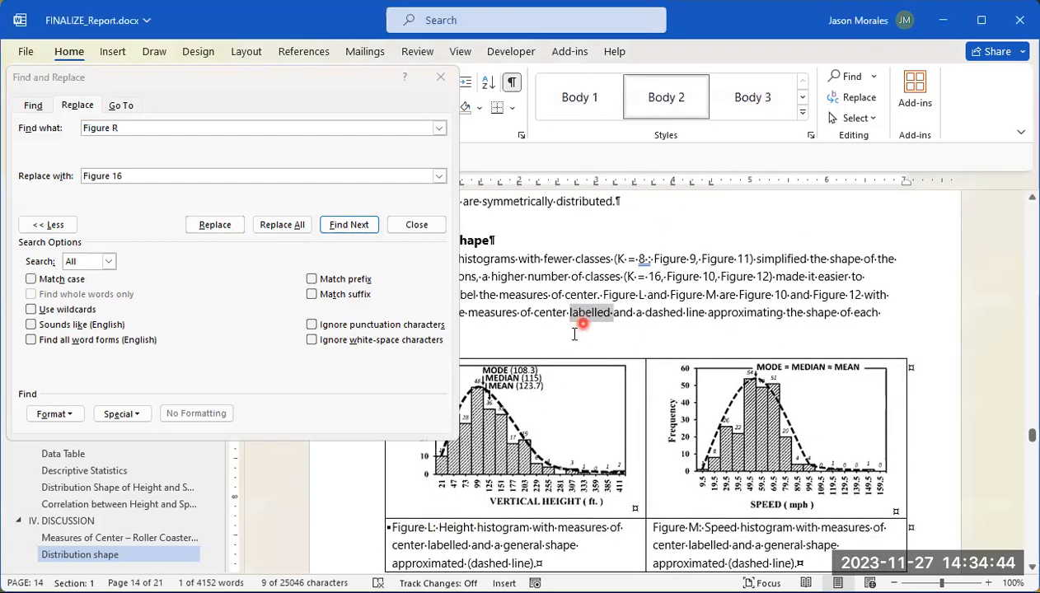
left_click(130, 127)
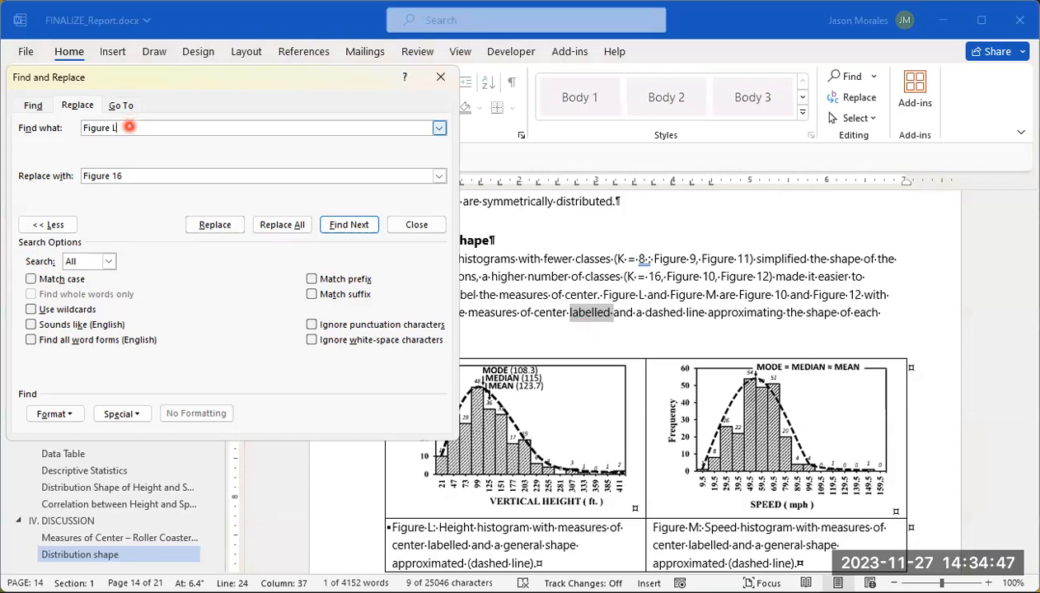
left_click(122, 175)
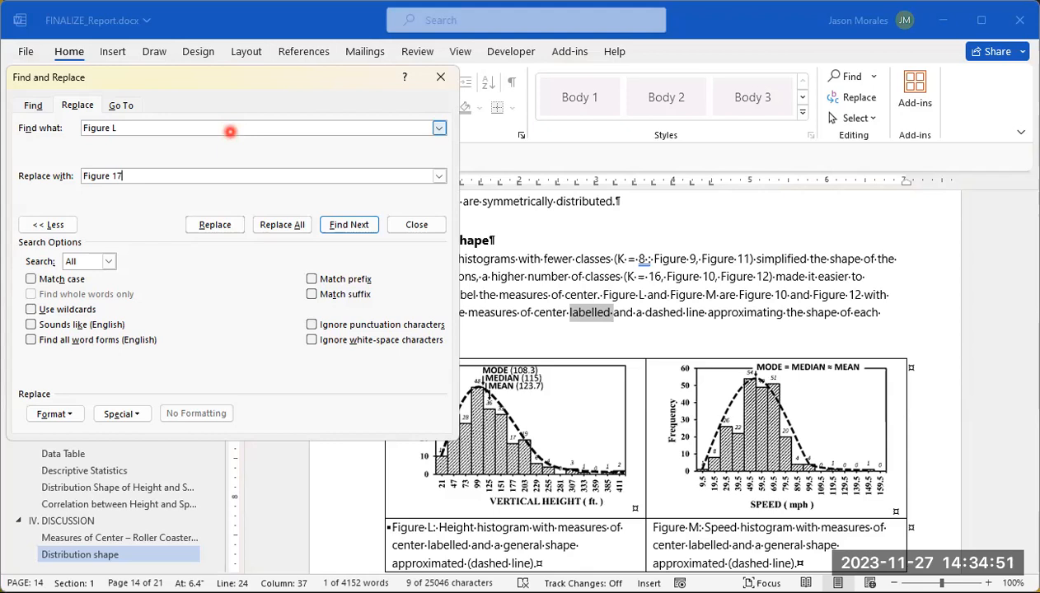
left_click(284, 227)
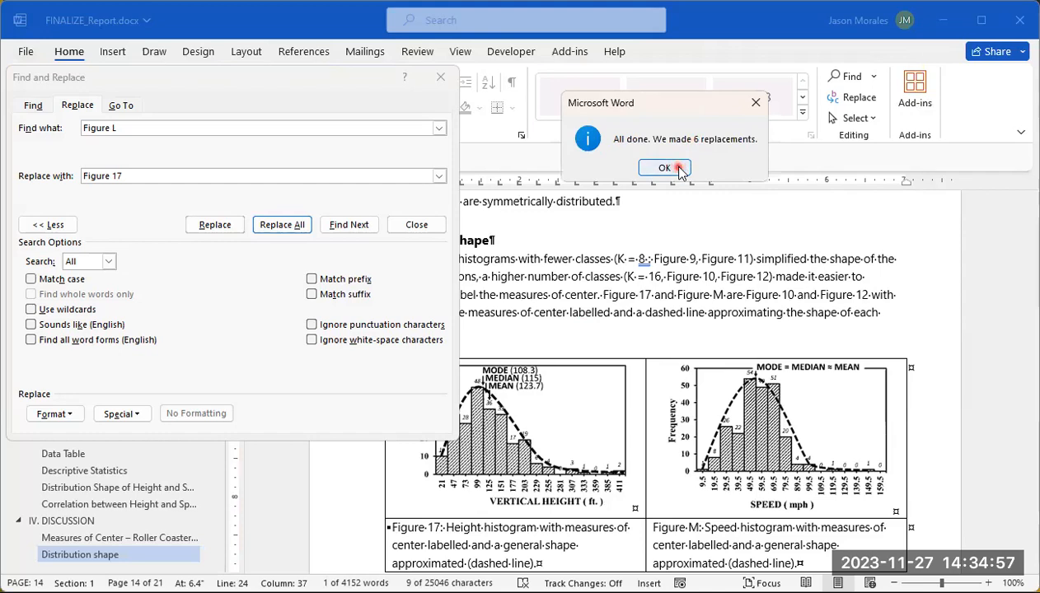
left_click(665, 168)
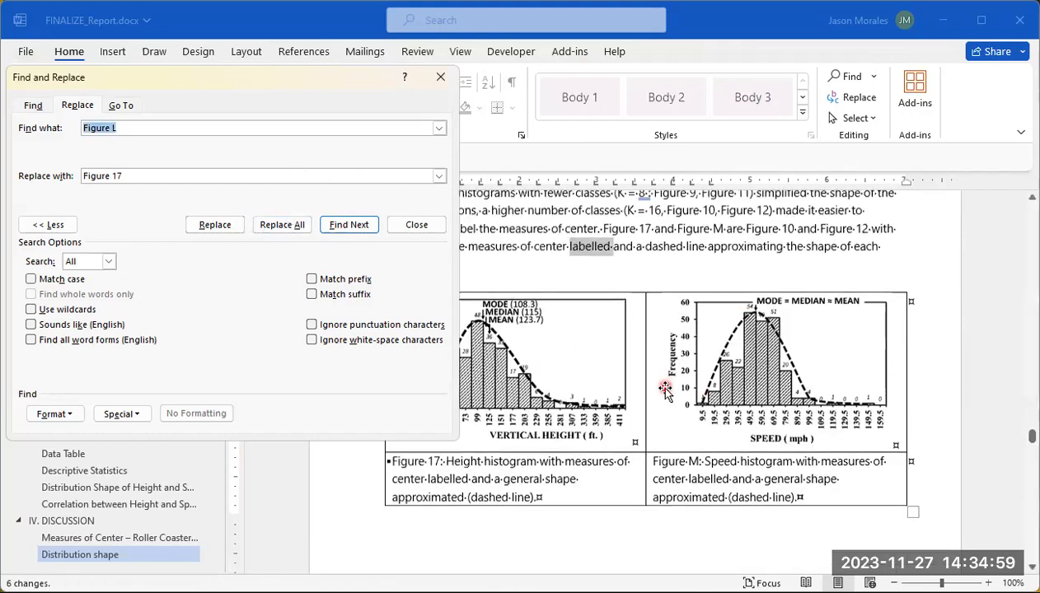
Step: Replace every "Figure M", the label of the speed histogram with labelled measures of center, with "Figure 18" throughout the document
left_click(165, 129)
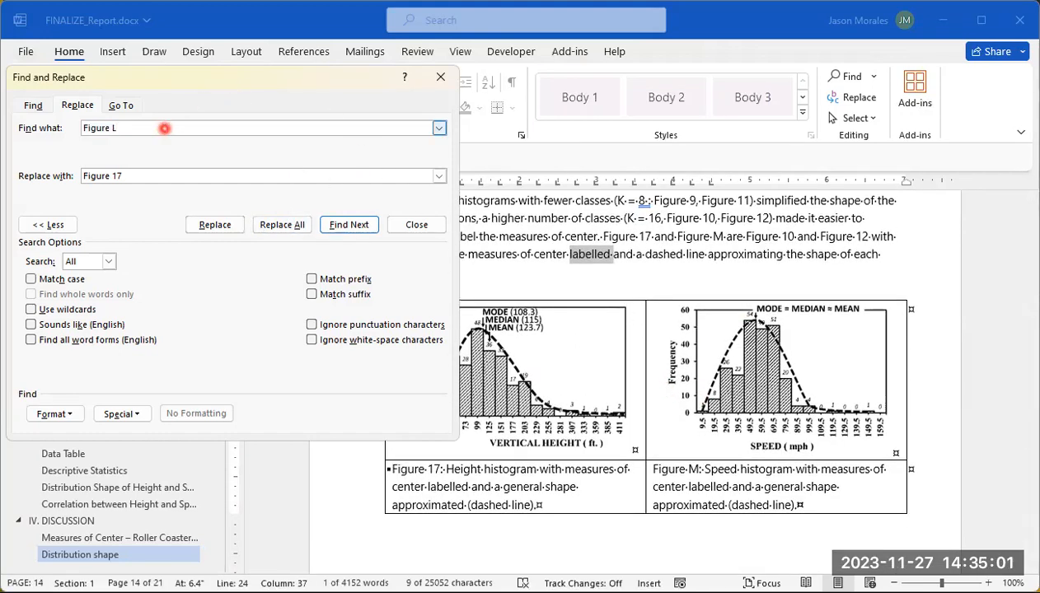
left_click(136, 174)
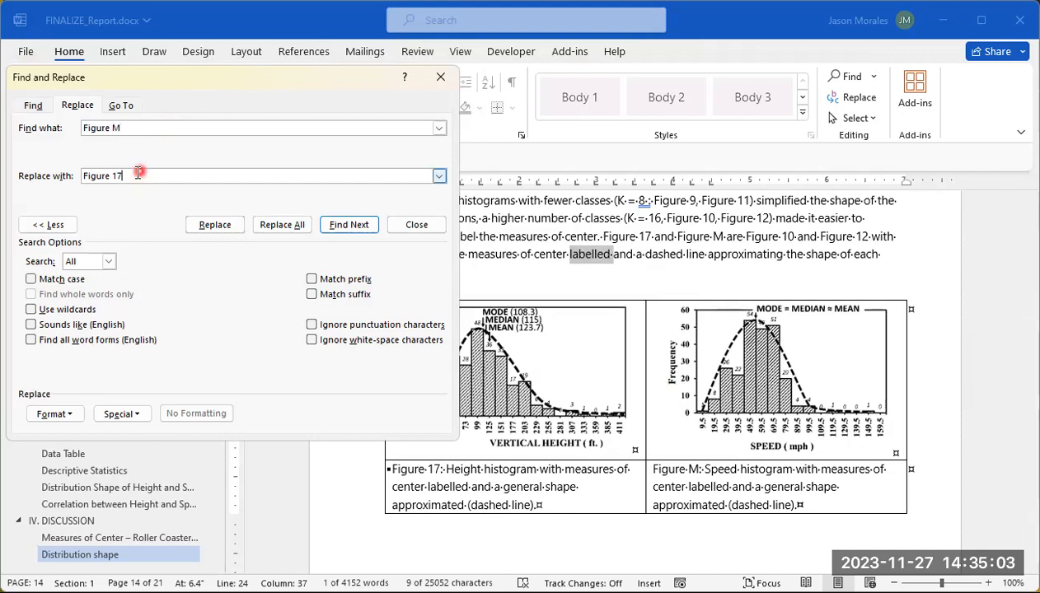
type("8")
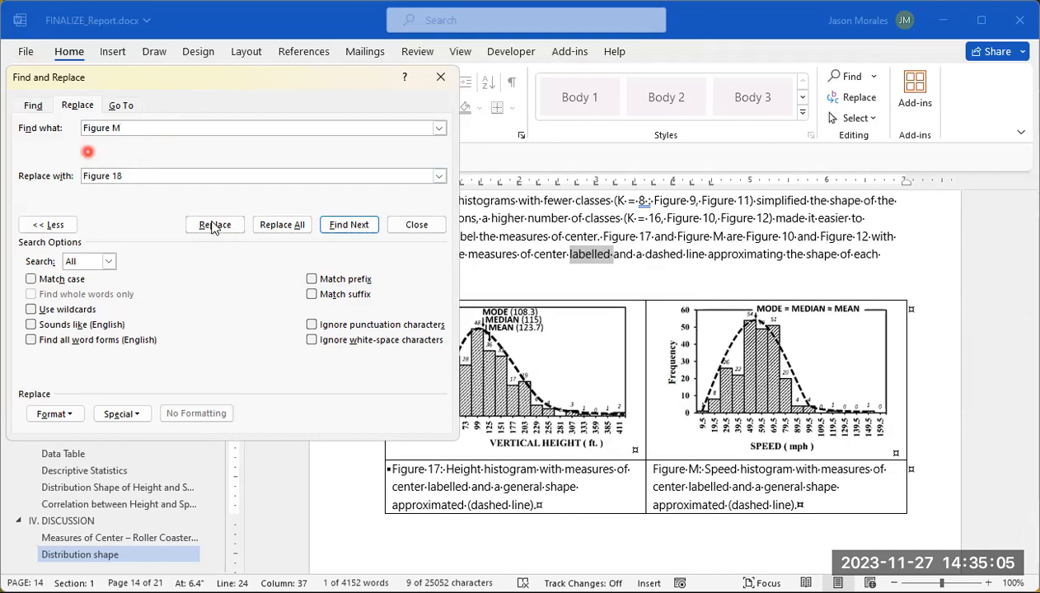
left_click(289, 228)
left_click(288, 226)
left_click(1014, 102)
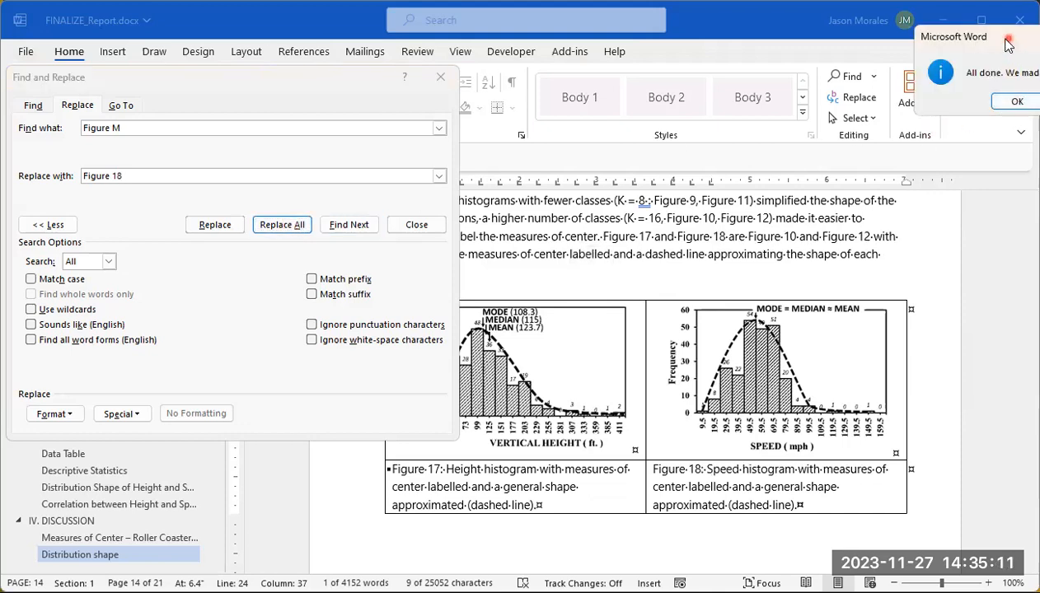
left_click_drag(1005, 39, 816, 61)
left_click(831, 123)
Step: Review the Box Plots discussion, comparing the in-text references to Figure 13 and Figure 14 with the repeated speed box plot
scroll(655, 326, "down", 8)
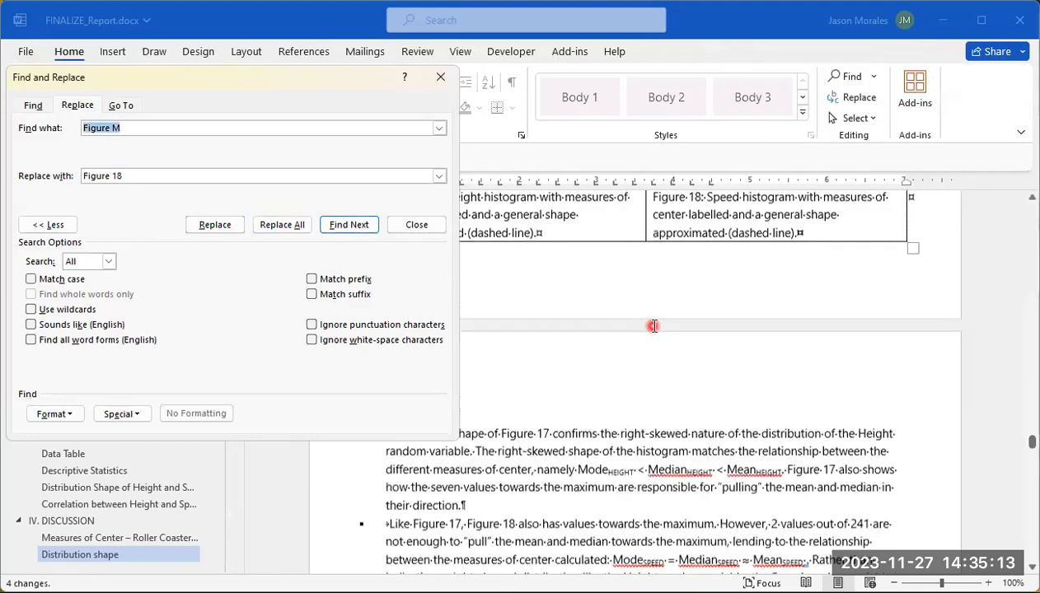
scroll(651, 330, "down", 6)
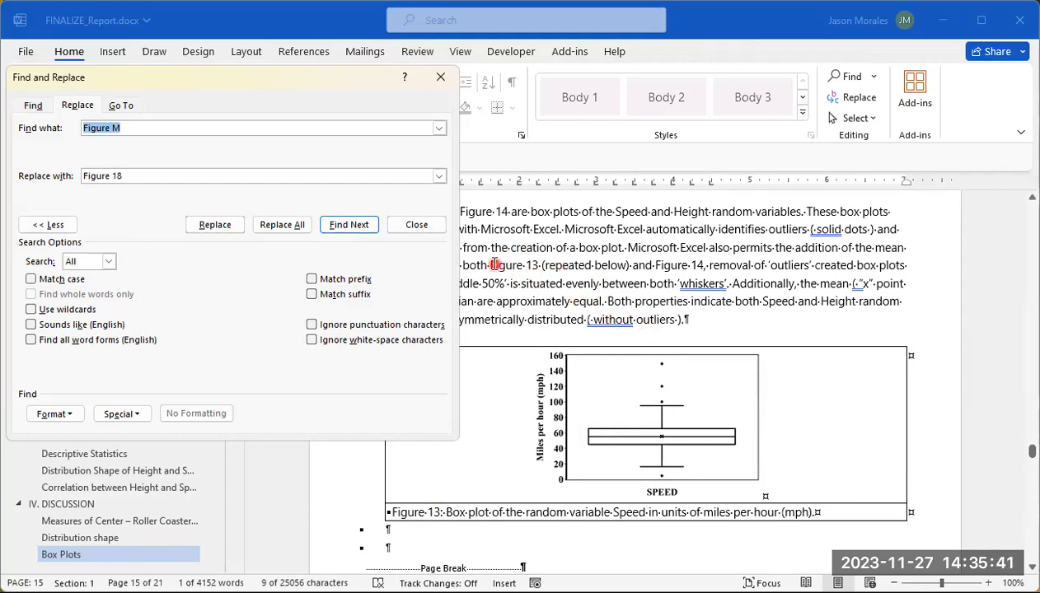
left_click_drag(491, 265, 541, 265)
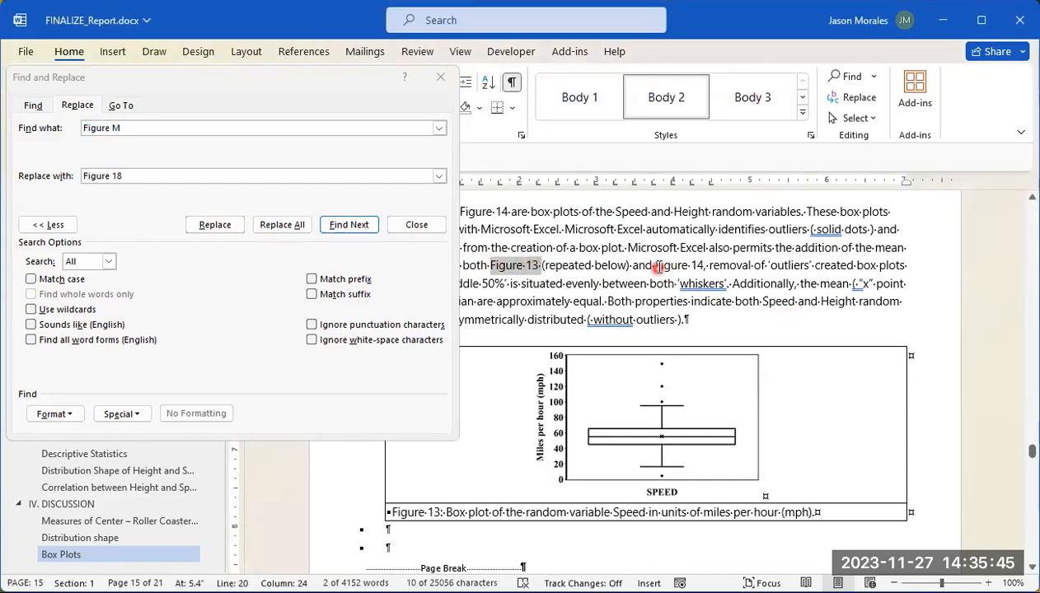
left_click_drag(657, 265, 693, 265)
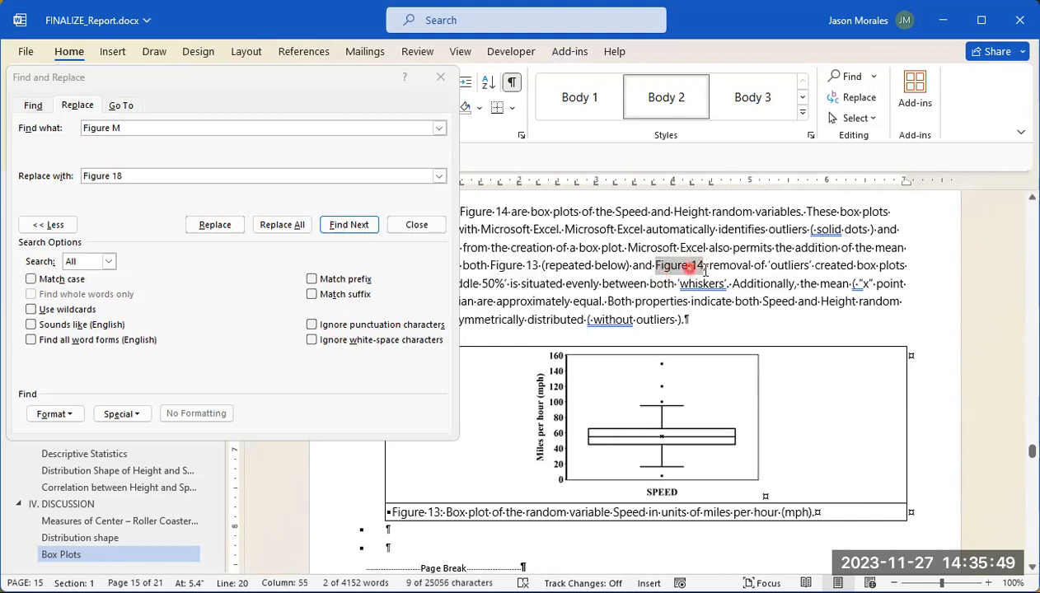
left_click_drag(538, 264, 486, 264)
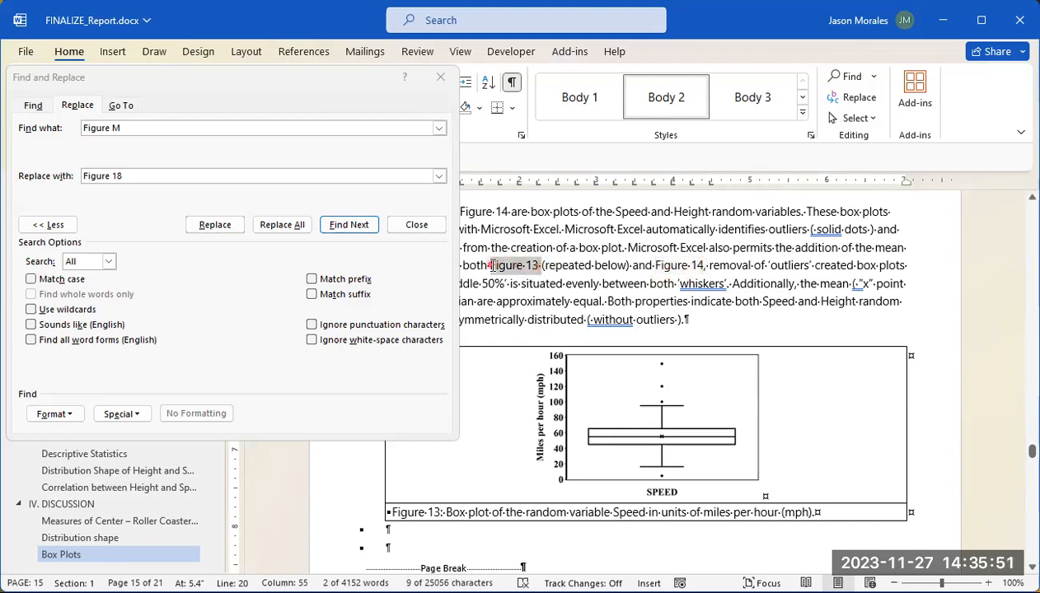
left_click_drag(657, 265, 695, 265)
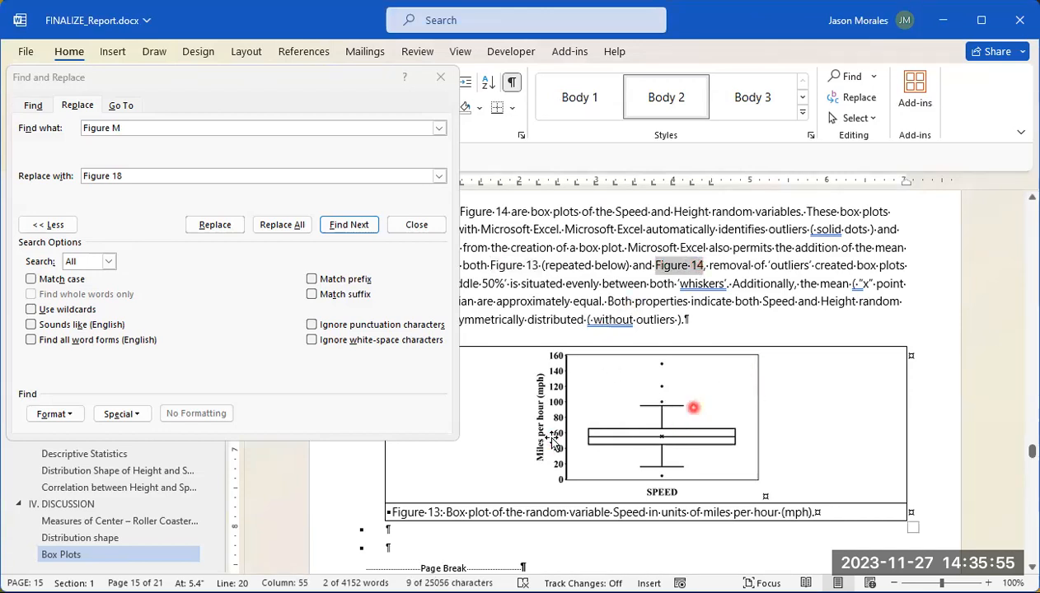
Step: Go to the correlation coefficient number line in the Discussion and replace every "Figure V" with "Figure 19" throughout the document
scroll(674, 392, "down", 10)
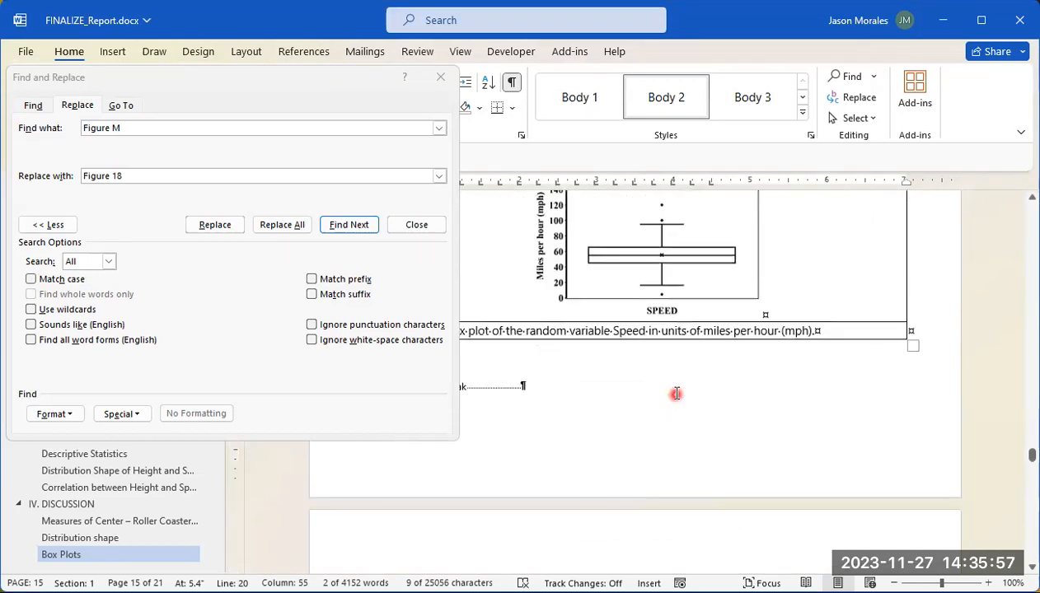
scroll(674, 393, "down", 2)
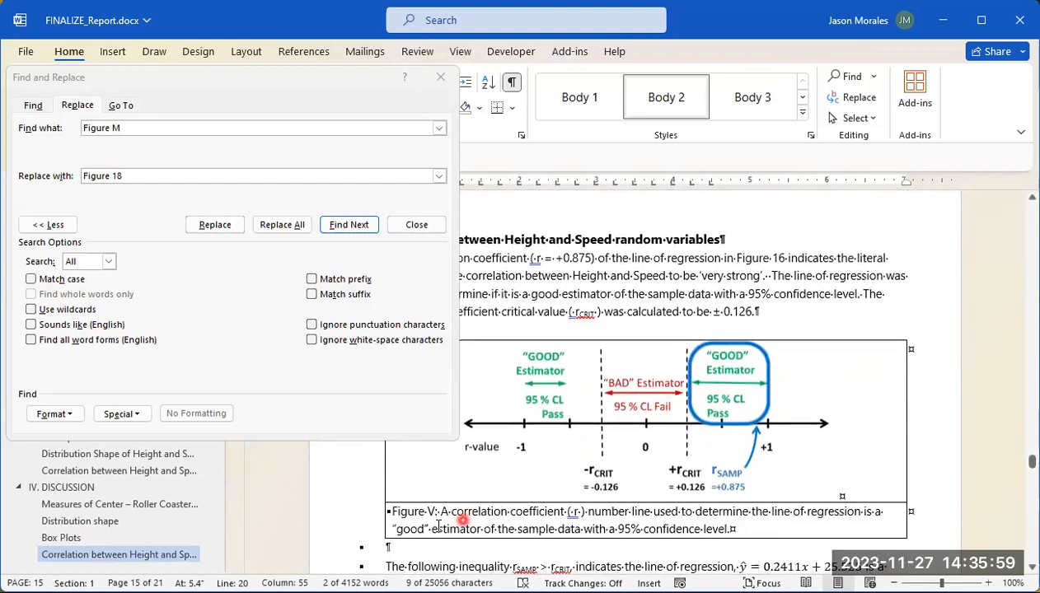
left_click(142, 130)
left_click(142, 129)
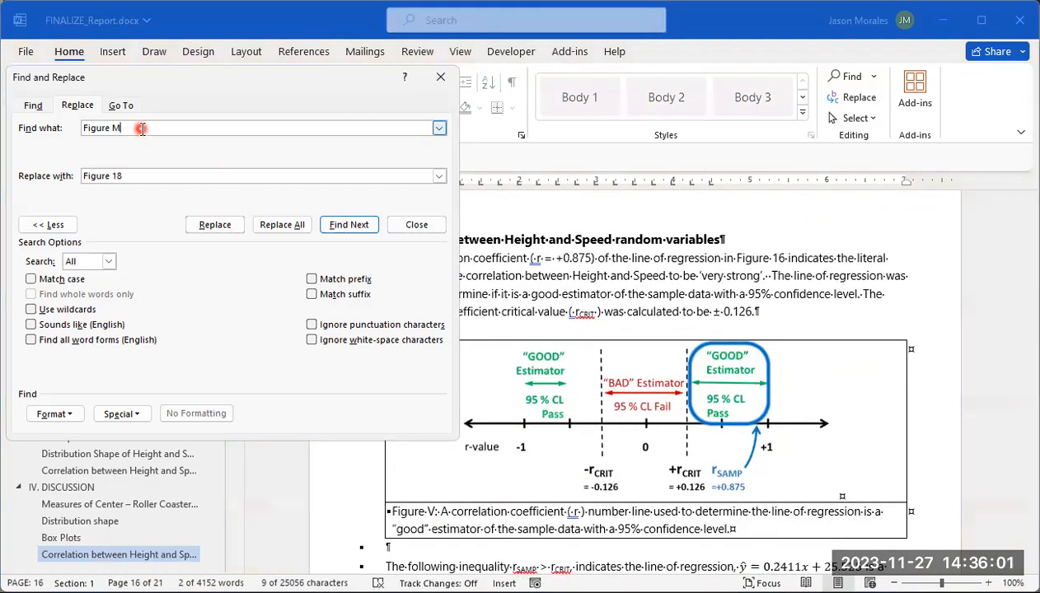
left_click(153, 172)
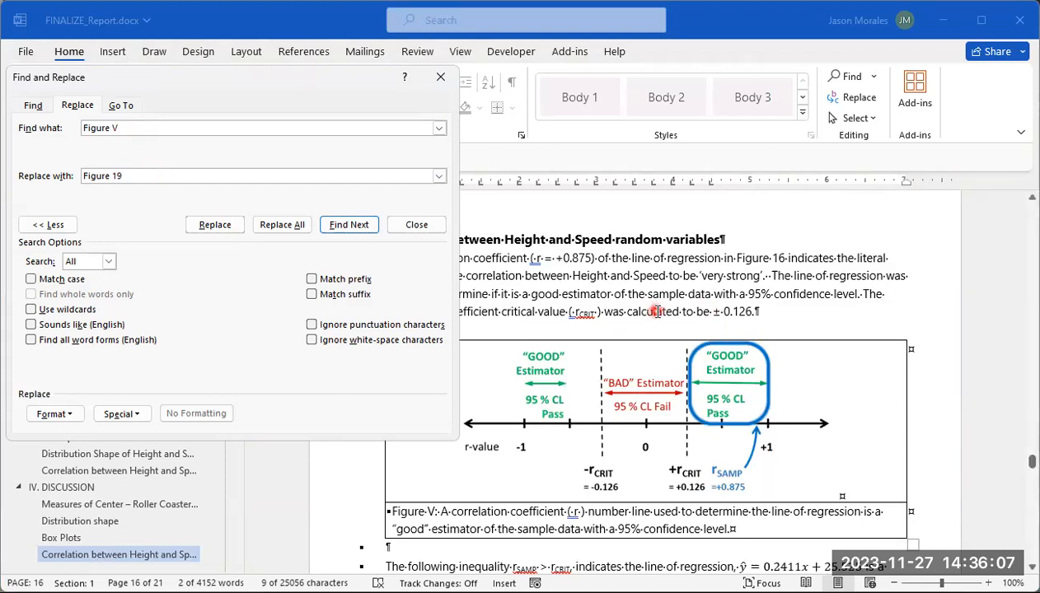
left_click(644, 311)
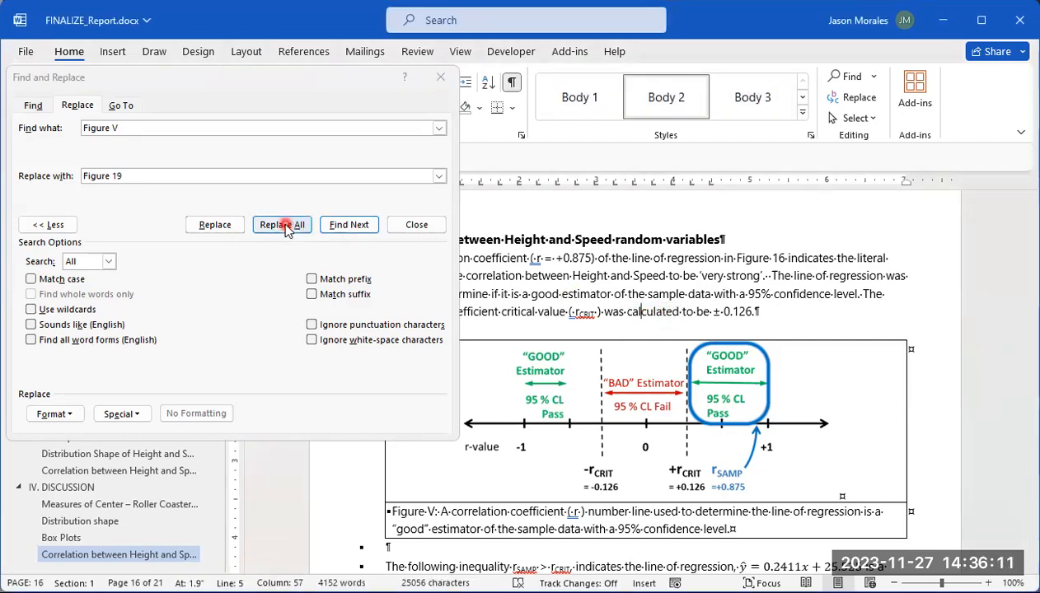
left_click(282, 225)
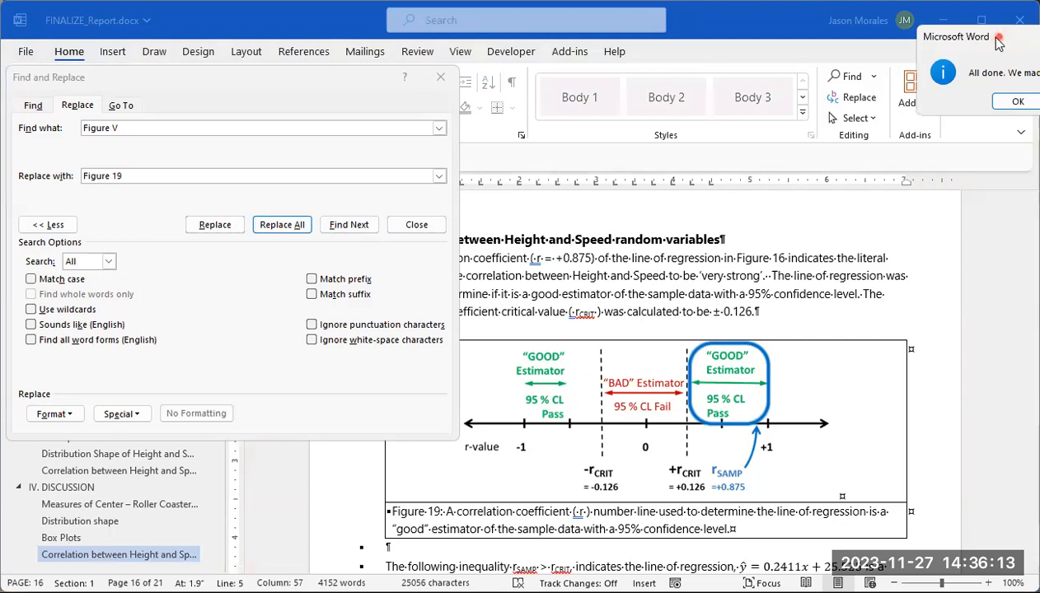
left_click(760, 141)
Step: Replace every "Figure W", the label of the regression prediction plot for h = 300, with "Figure 20" throughout the document
scroll(611, 352, "down", 5)
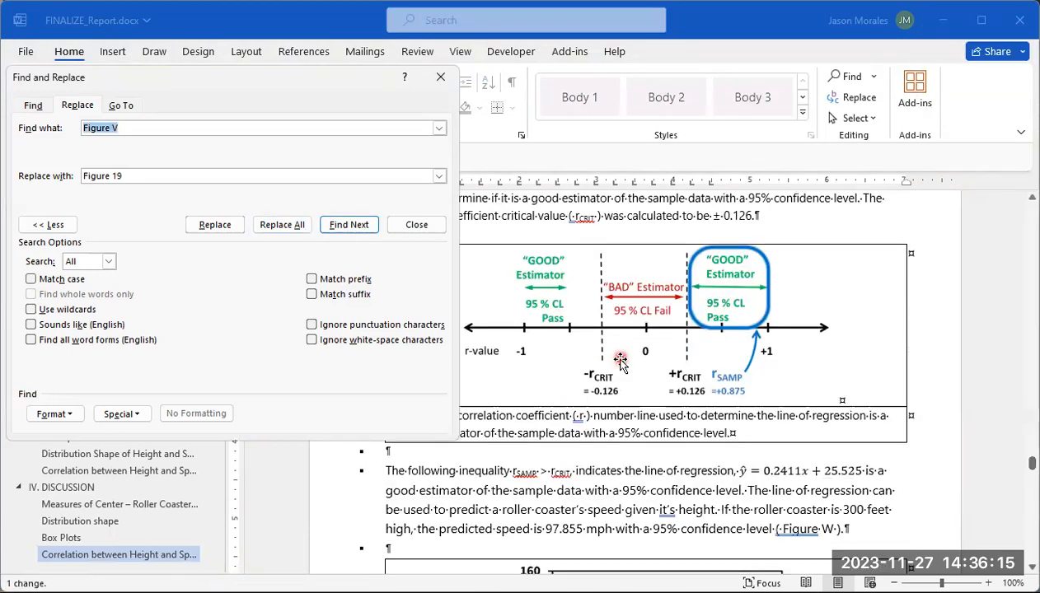
scroll(620, 361, "down", 2)
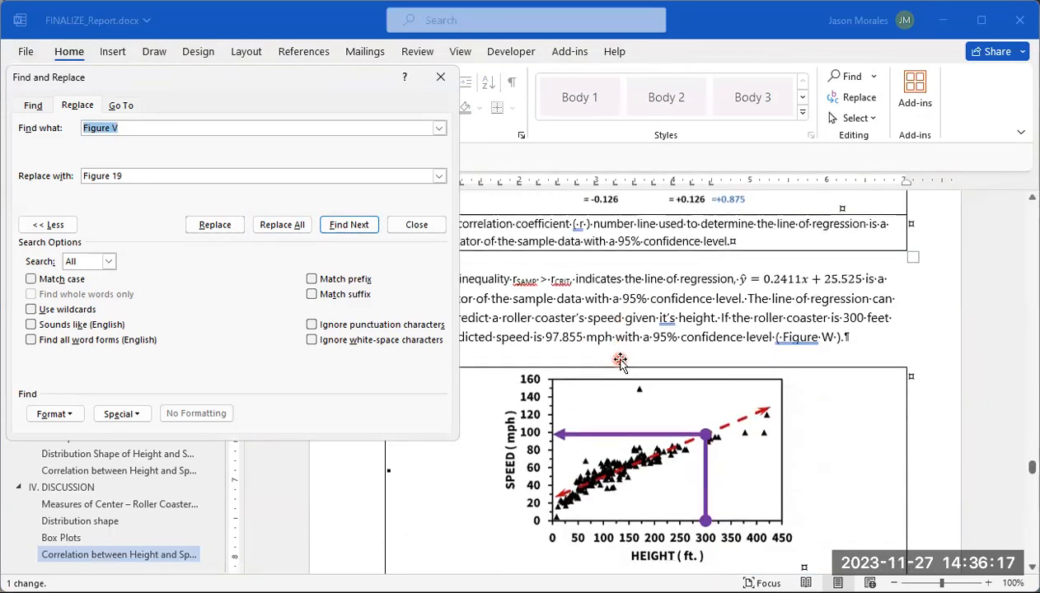
left_click(159, 129)
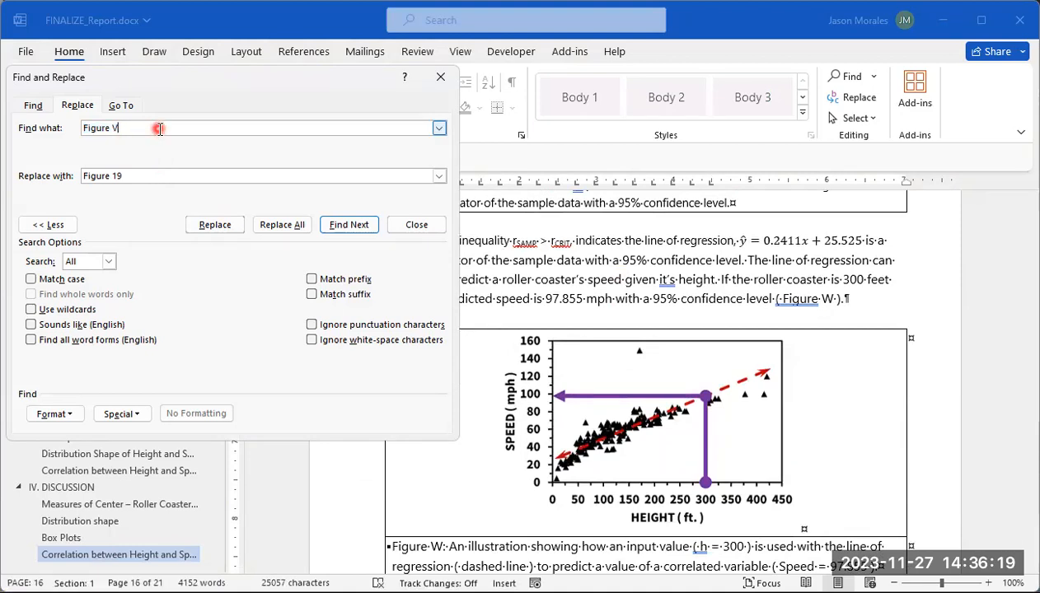
type("W")
left_click(135, 180)
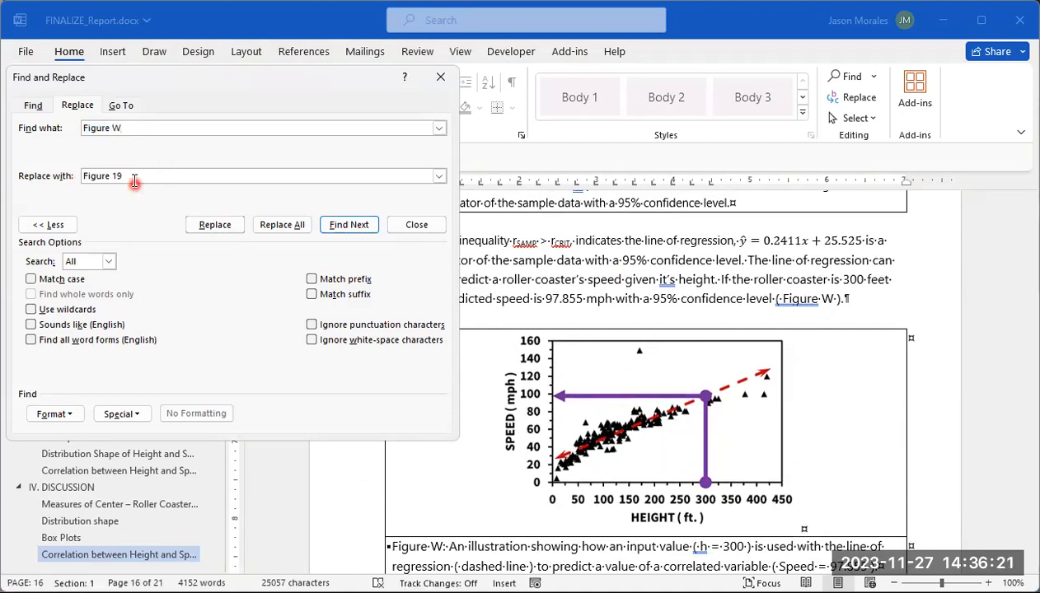
left_click(145, 169)
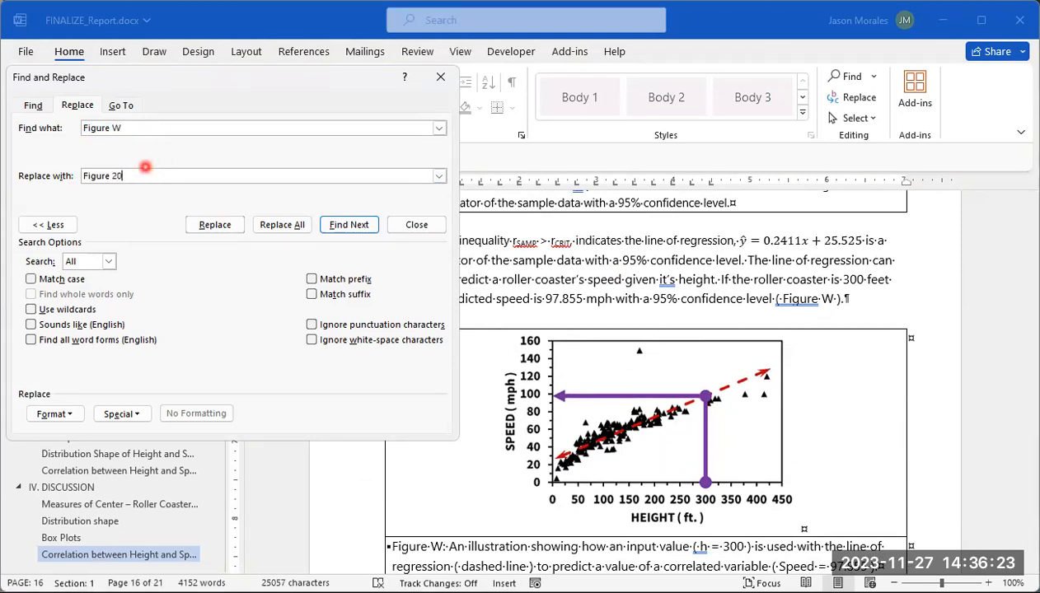
left_click(682, 301)
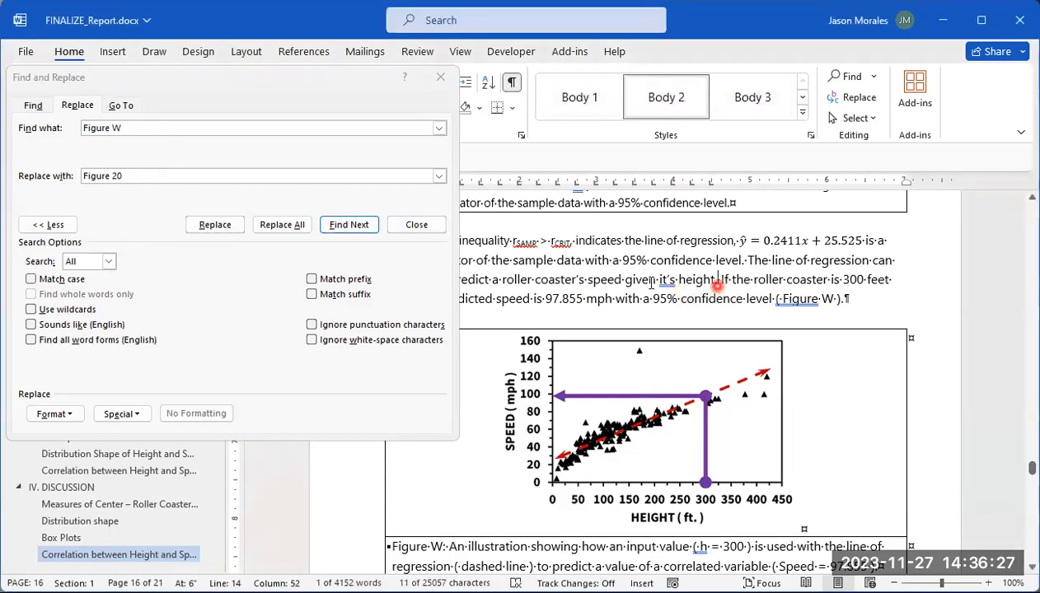
left_click(299, 228)
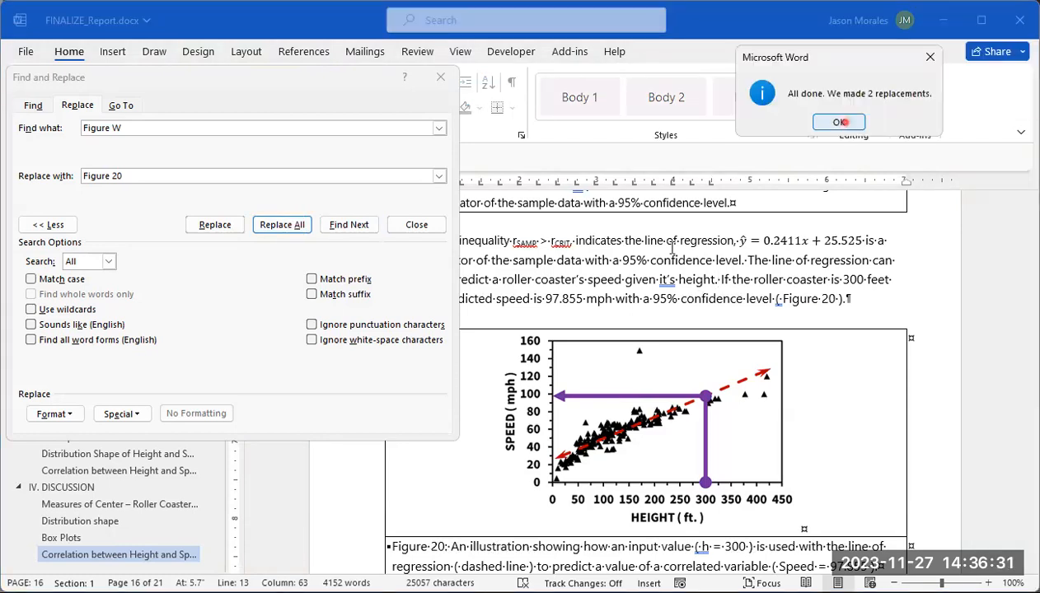
left_click(841, 122)
Step: Go to the non-linear regression fit plot in the professor note and replace every "Figure X" with "Figure 21" throughout the document
scroll(662, 306, "down", 10)
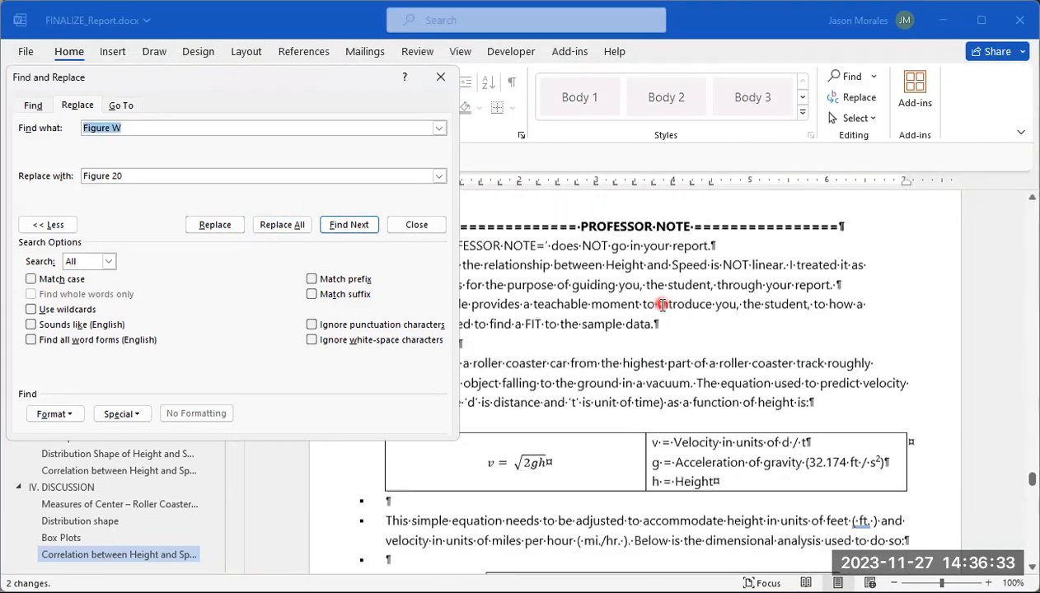
scroll(661, 307, "down", 10)
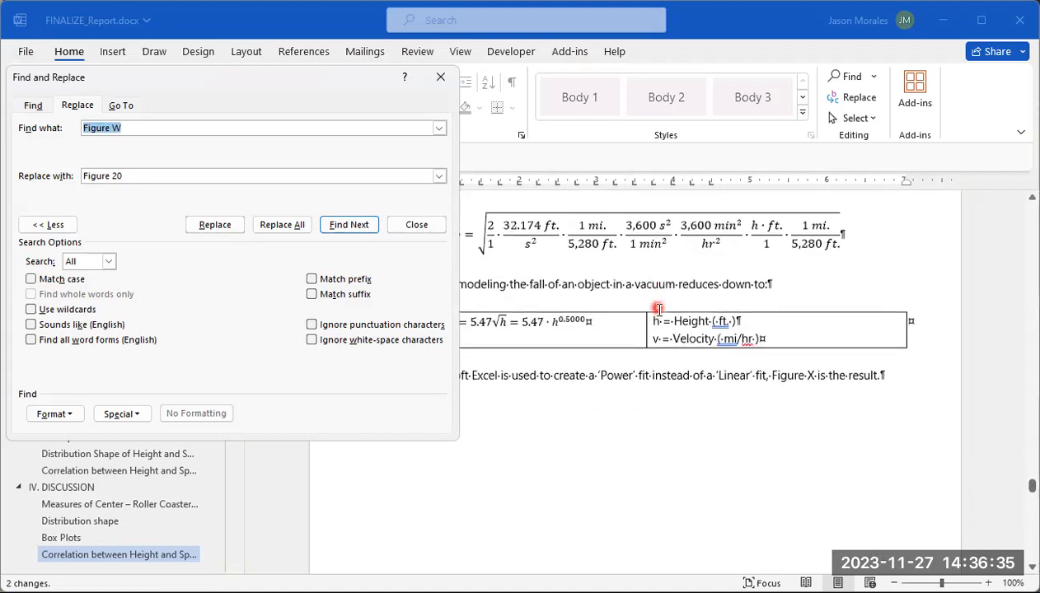
scroll(655, 313, "down", 2)
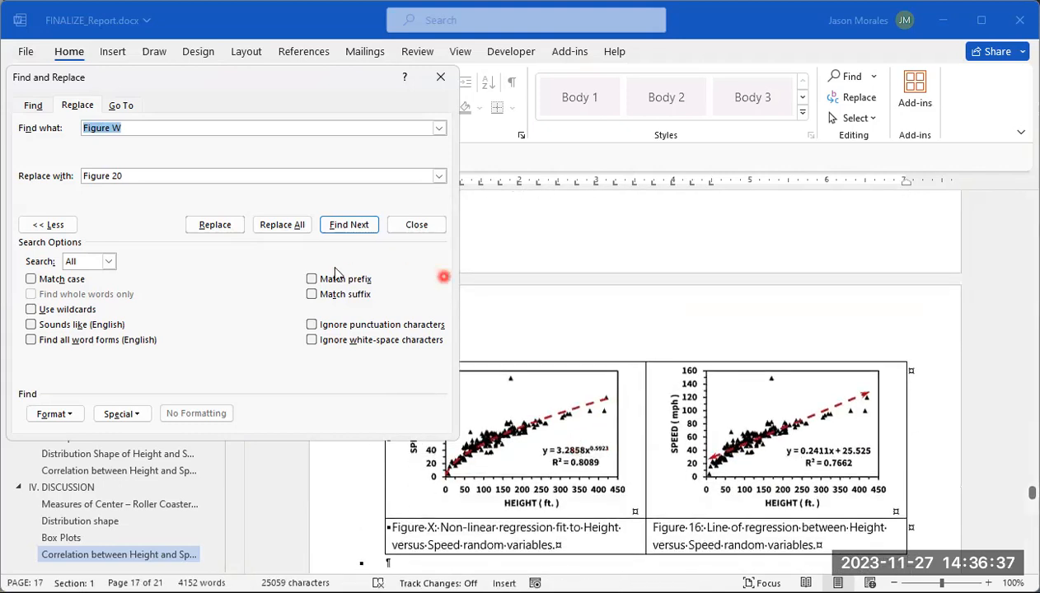
left_click(170, 128)
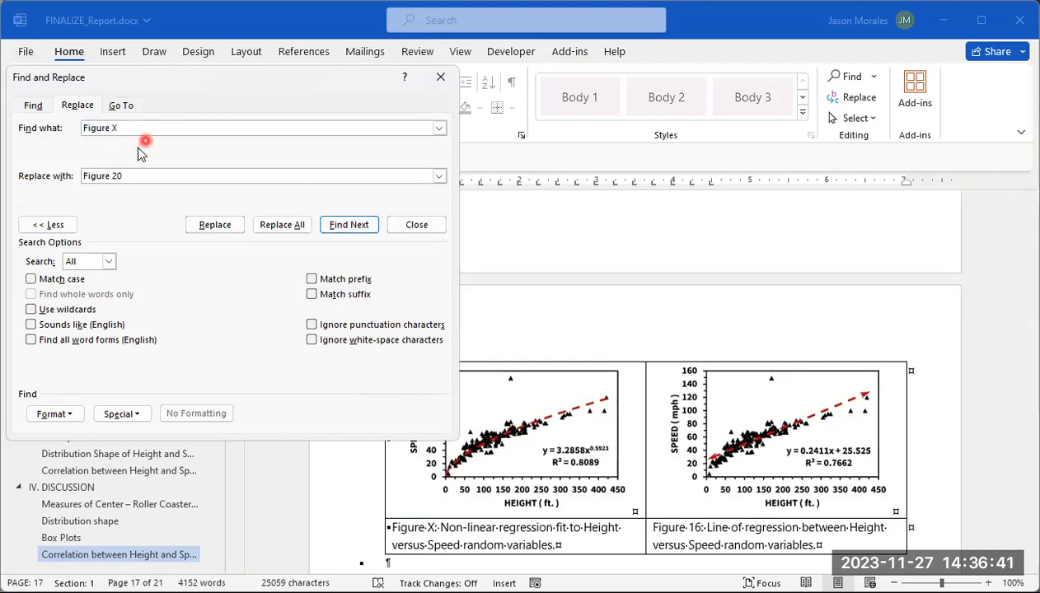
left_click(145, 176)
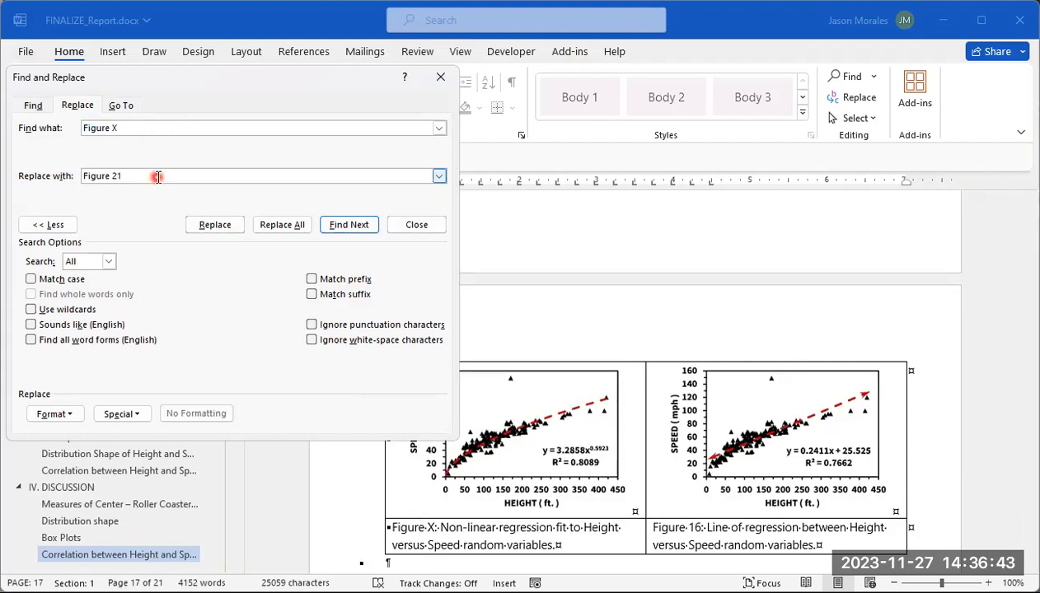
left_click(273, 227)
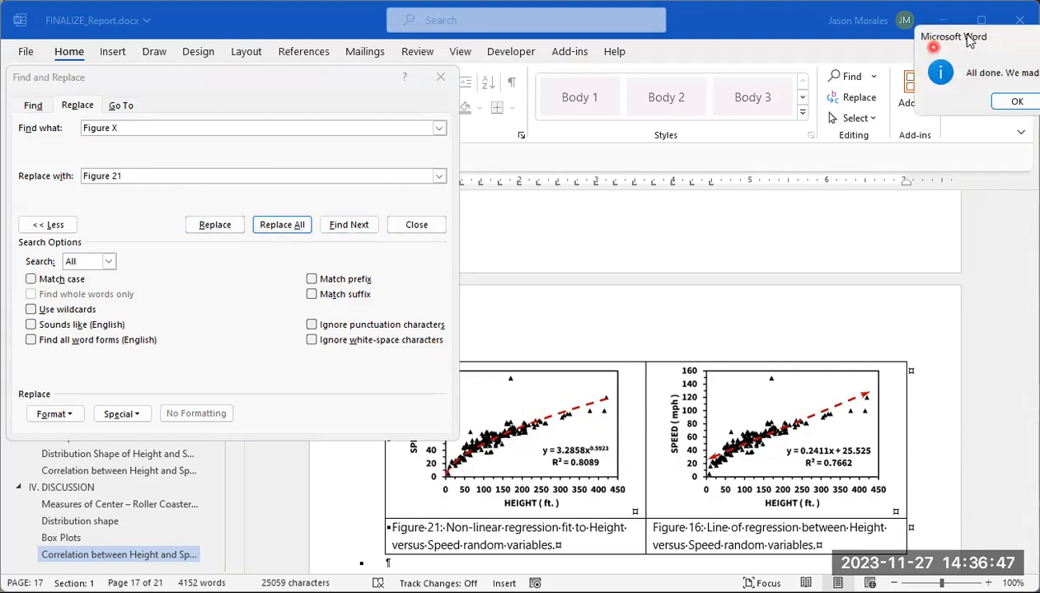
left_click(794, 137)
Step: Check the pages from the non-linear fit discussion through the Conclusion for remaining lettered figure labels, and close Find and Replace
scroll(772, 319, "down", 12)
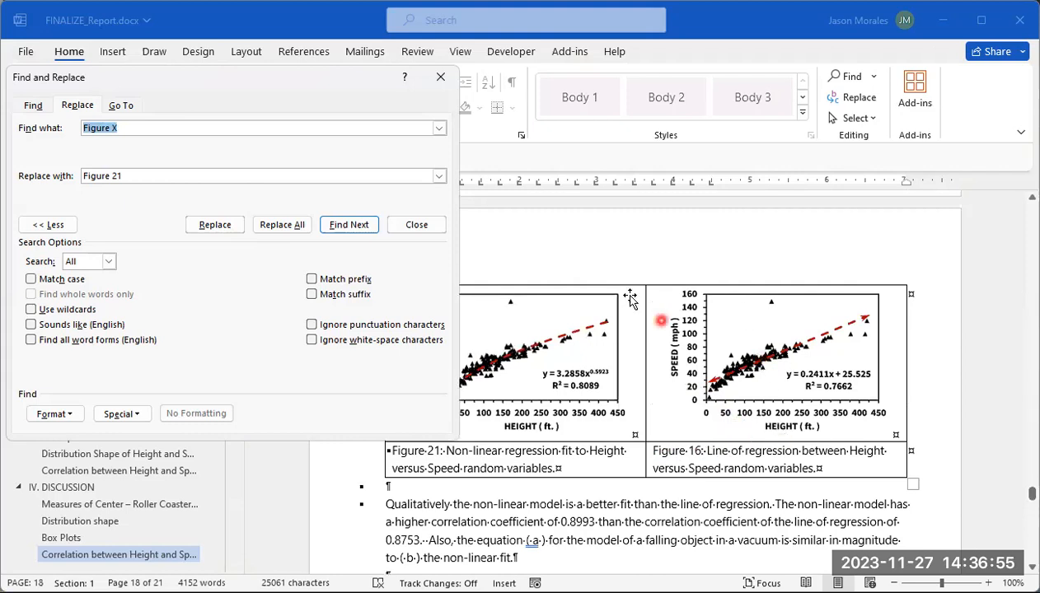
scroll(725, 384, "down", 3)
scroll(726, 387, "down", 12)
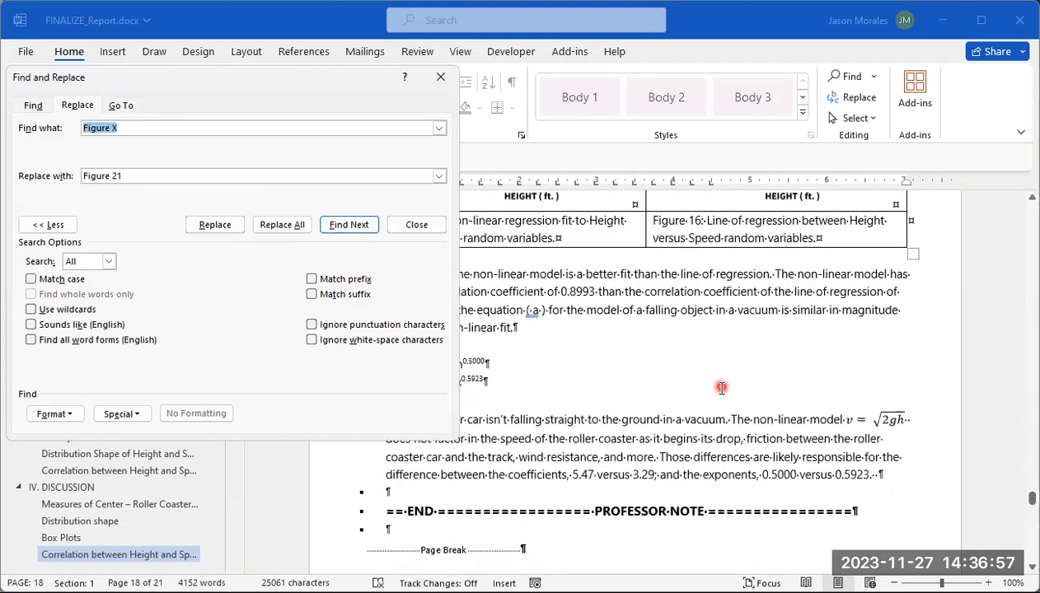
scroll(722, 400, "down", 2)
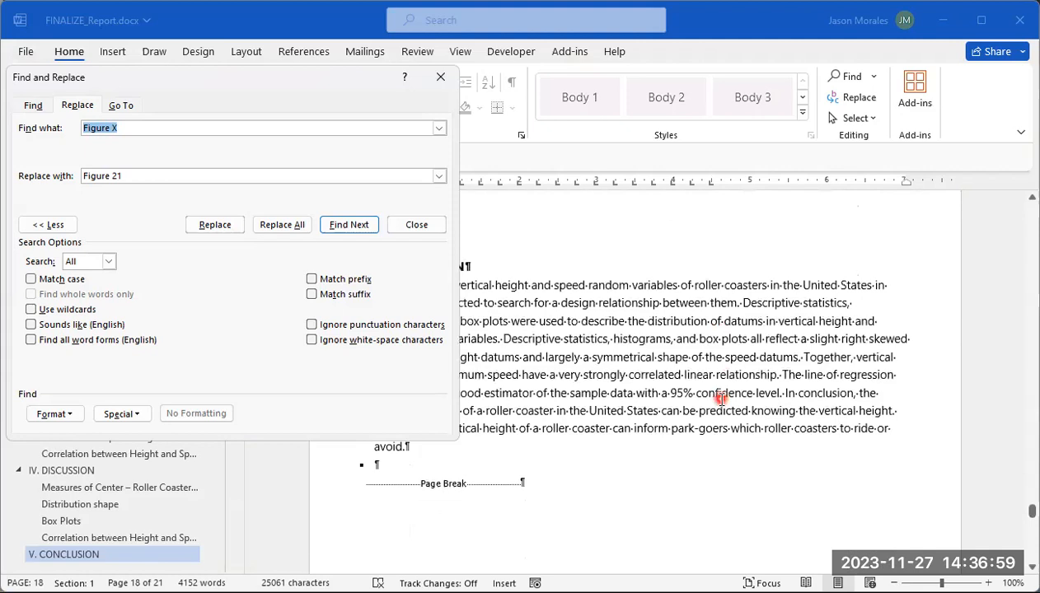
scroll(660, 309, "up", 10)
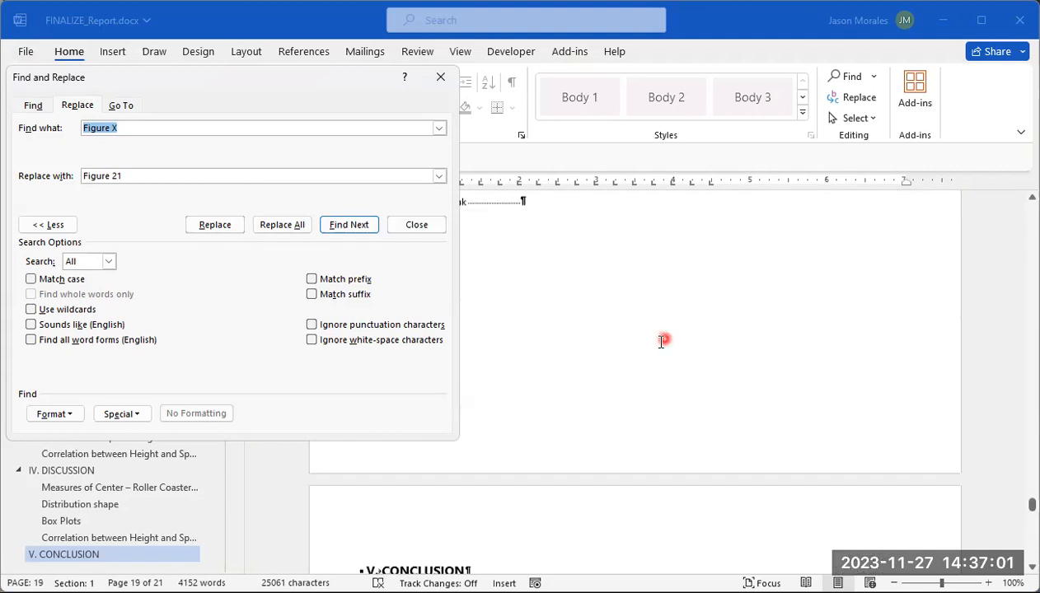
double_click(672, 352)
scroll(659, 353, "down", 2)
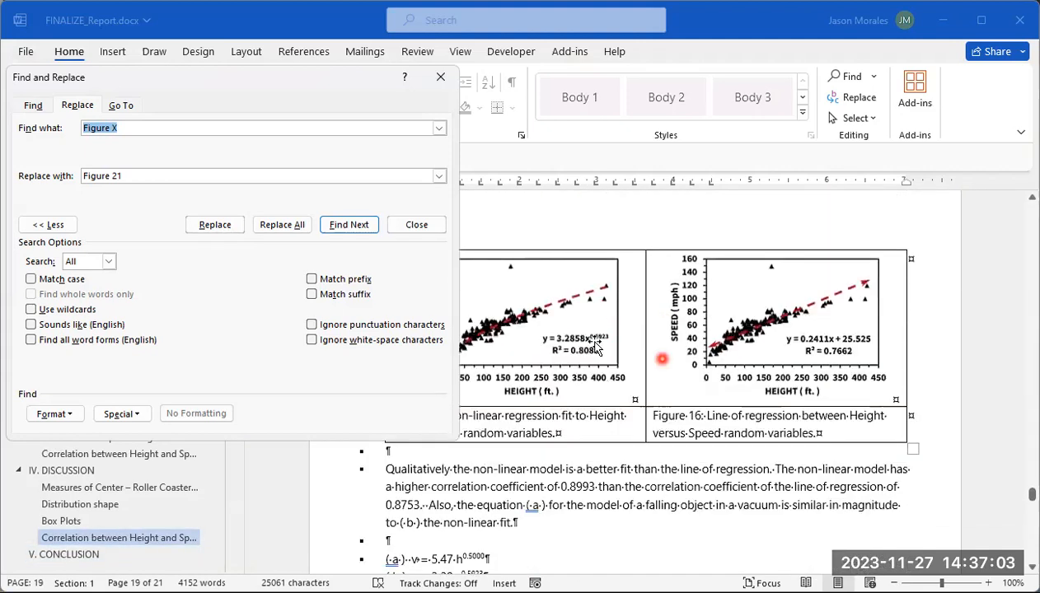
left_click(446, 78)
Step: Review the numbered figure captions in the Definitions section, from the Inversion photos to the skewed box plot examples
left_click_drag(1032, 497, 1014, 205)
scroll(789, 395, "down", 10)
scroll(789, 426, "down", 12)
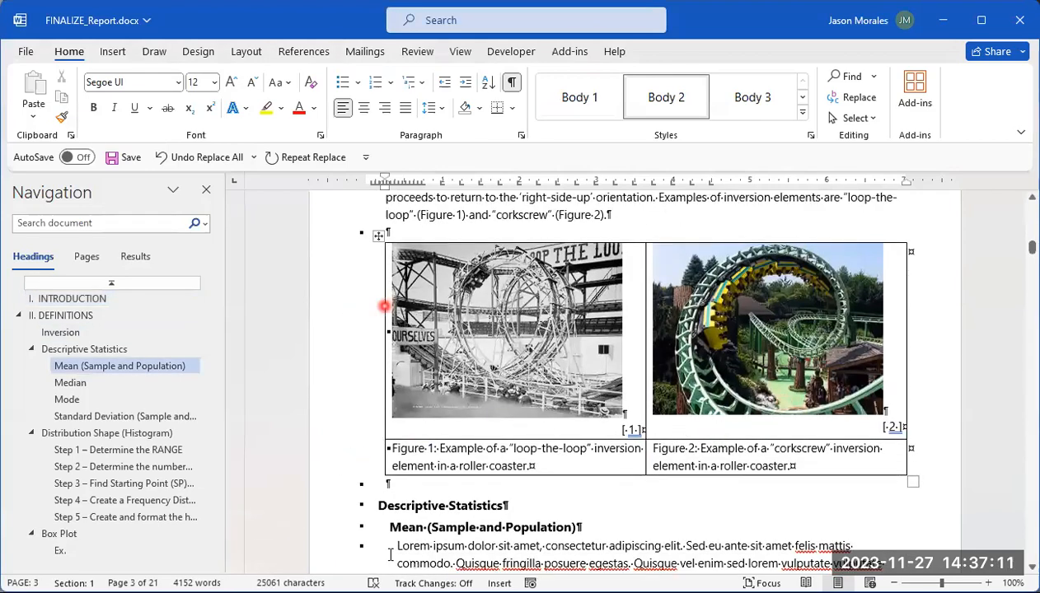
left_click(404, 447)
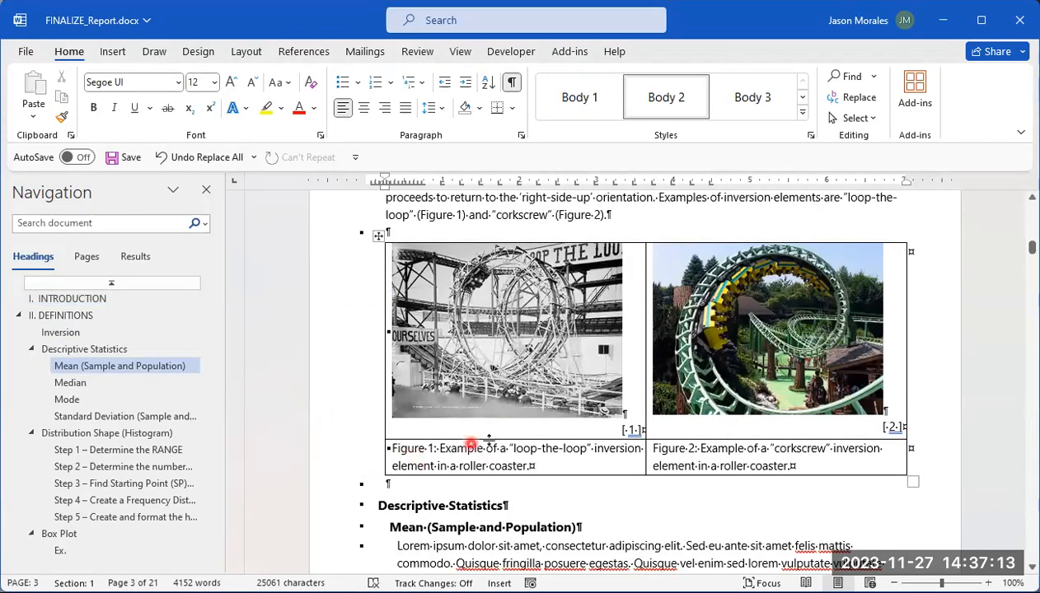
scroll(662, 459, "down", 15)
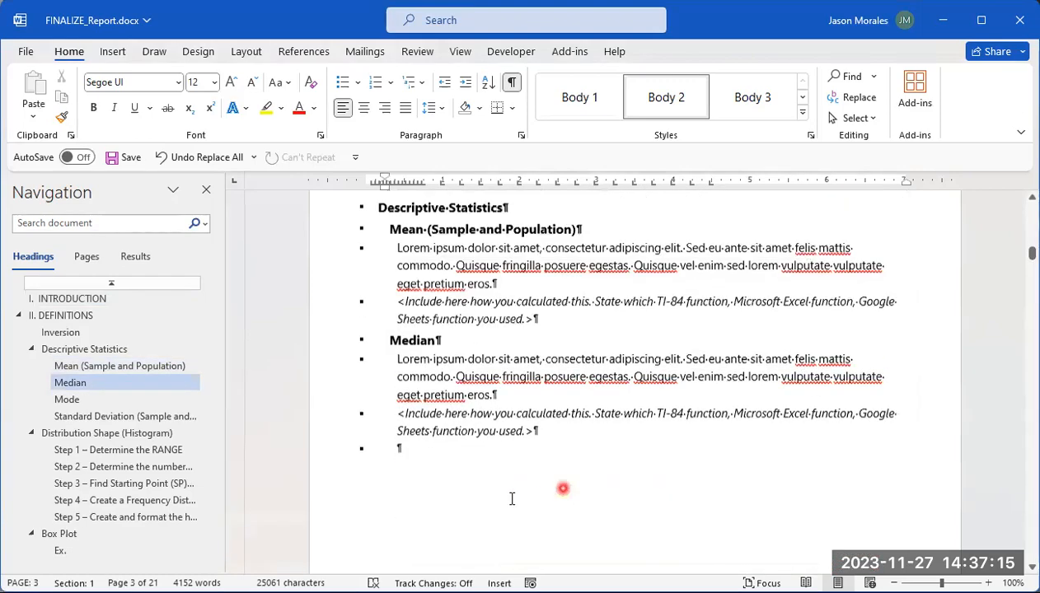
scroll(472, 511, "down", 15)
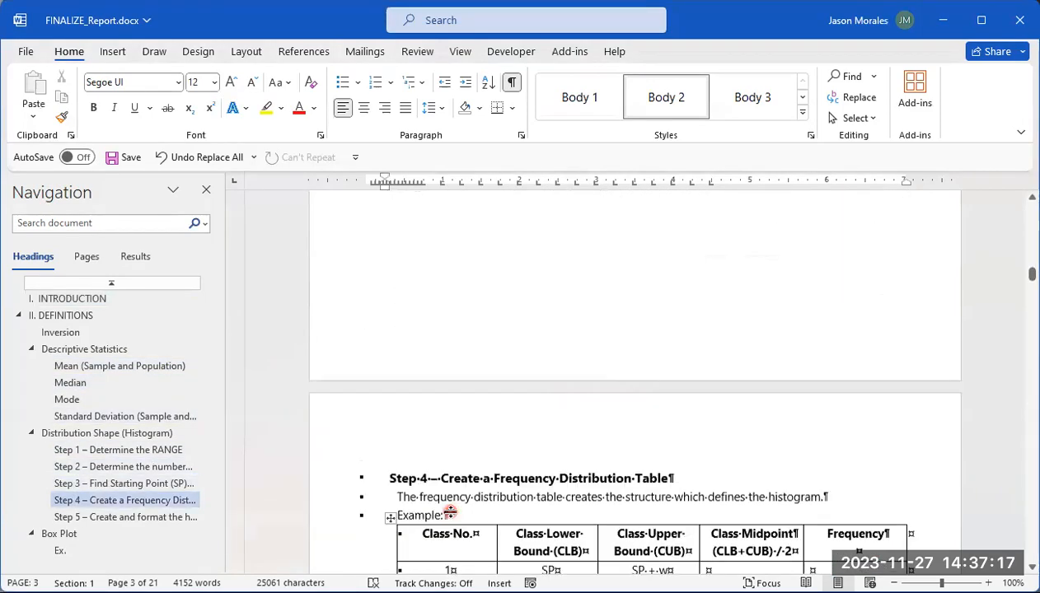
scroll(446, 512, "down", 15)
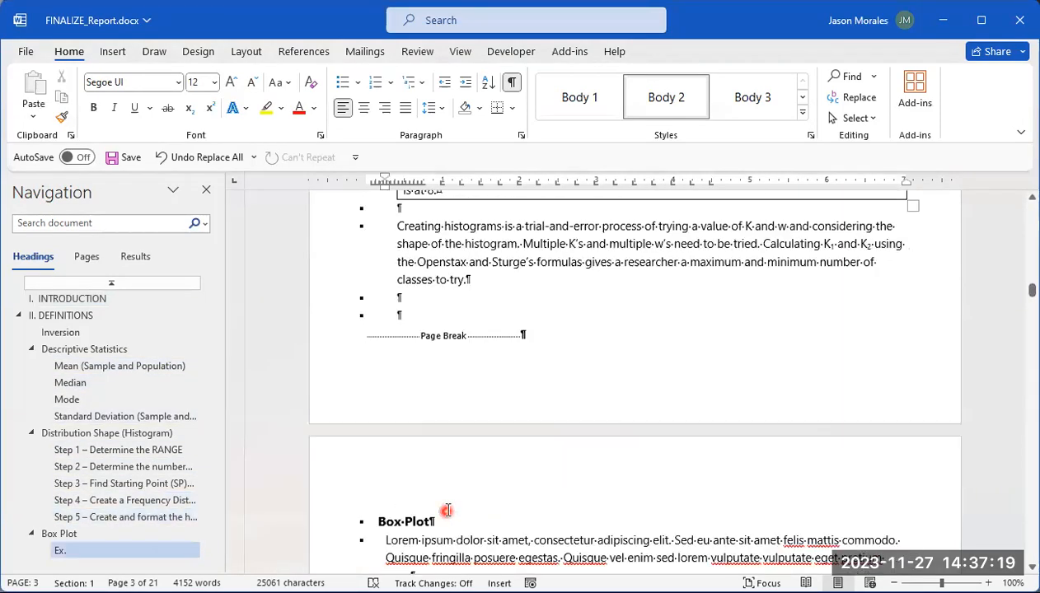
scroll(446, 509, "down", 12)
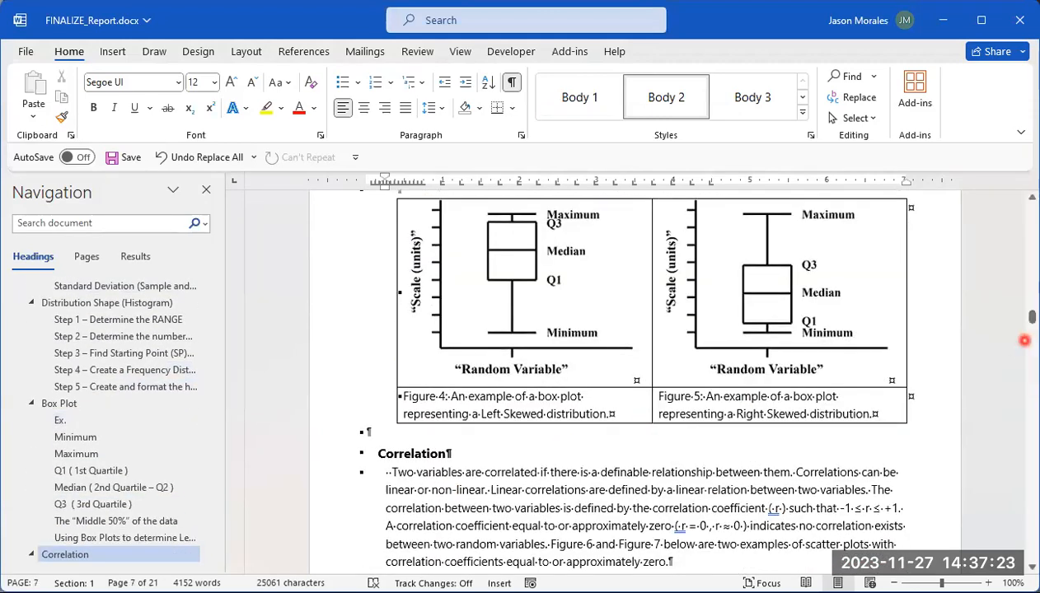
Step: Return to the title page and look through the Introduction, Inversion and Descriptive Statistics pages again
left_click_drag(1032, 317, 1032, 210)
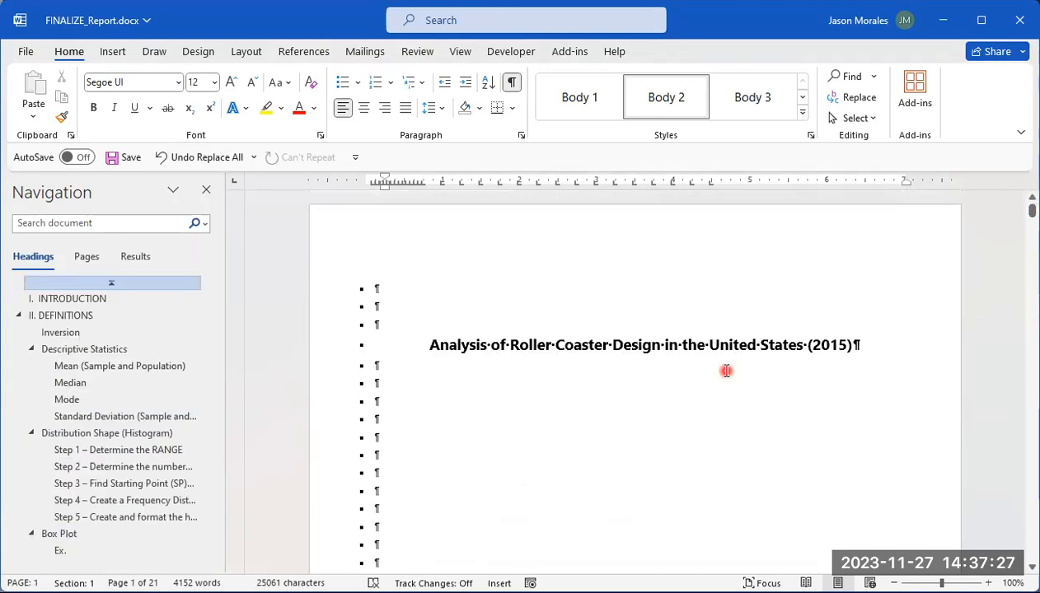
scroll(722, 373, "down", 10)
scroll(707, 387, "down", 15)
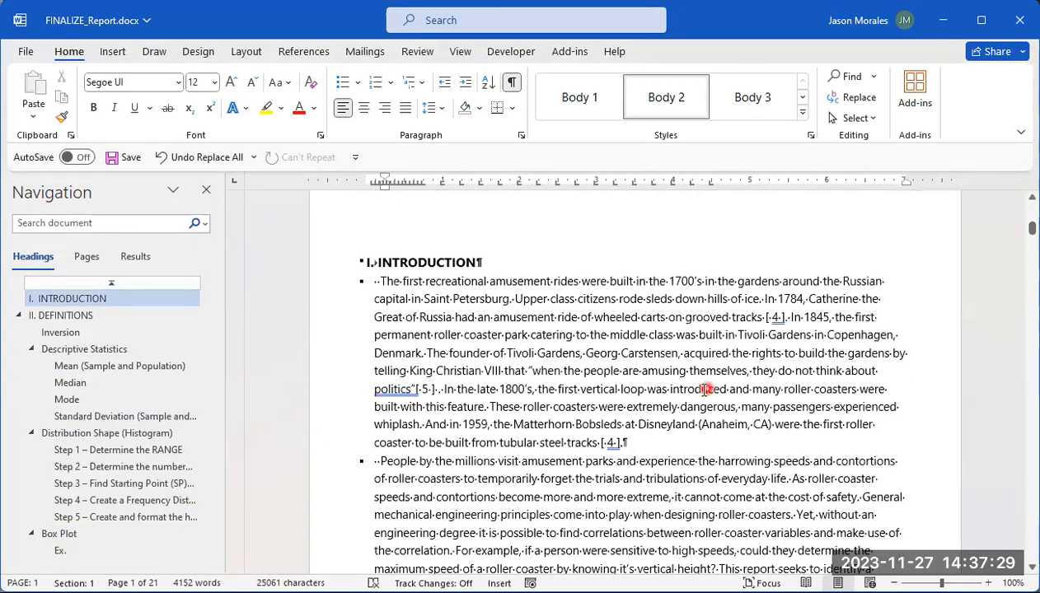
scroll(702, 400, "down", 15)
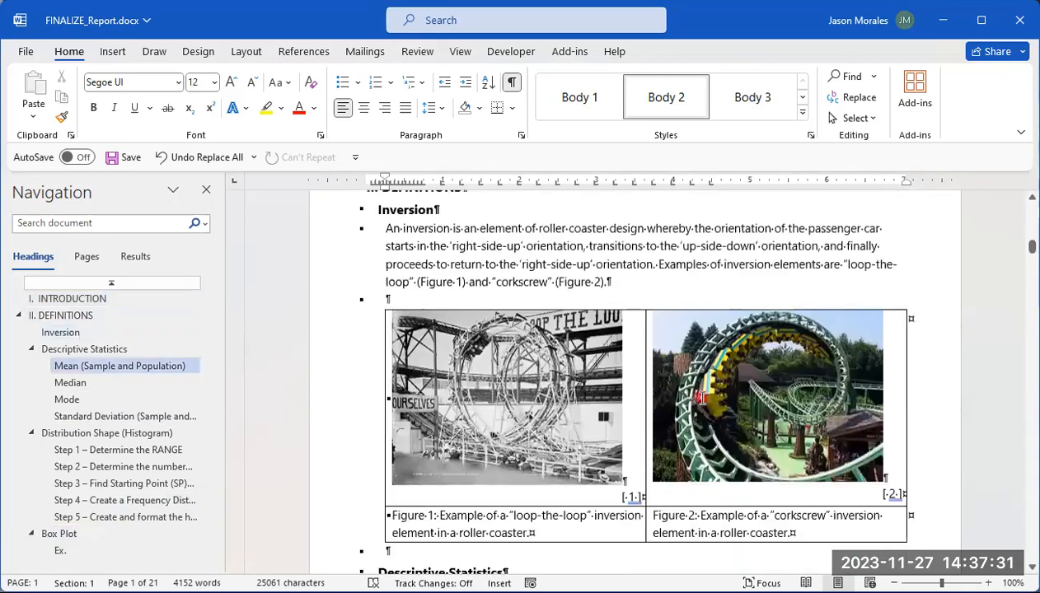
scroll(702, 398, "down", 6)
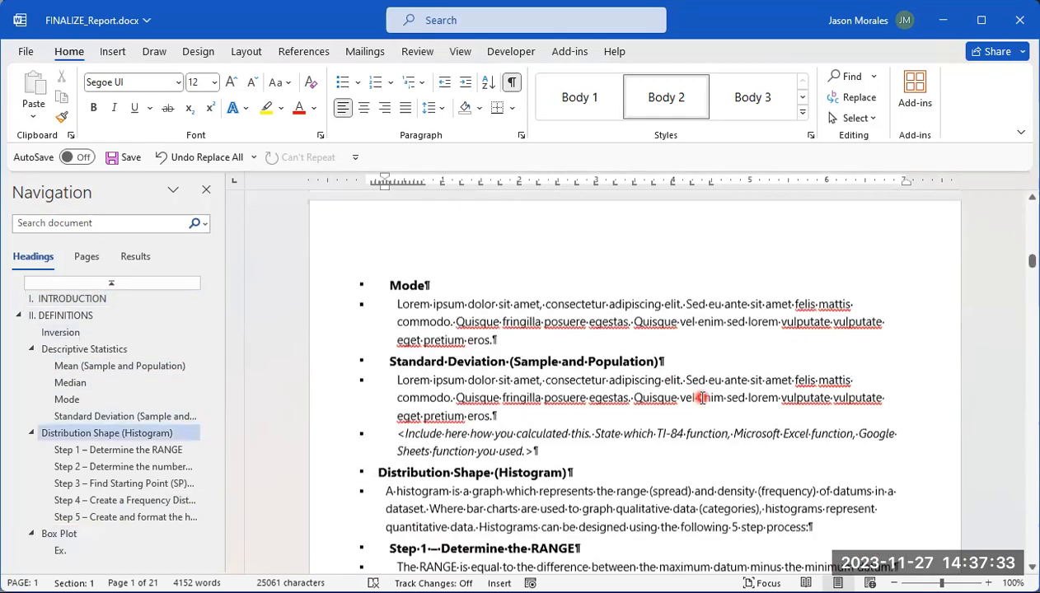
scroll(703, 397, "up", 5)
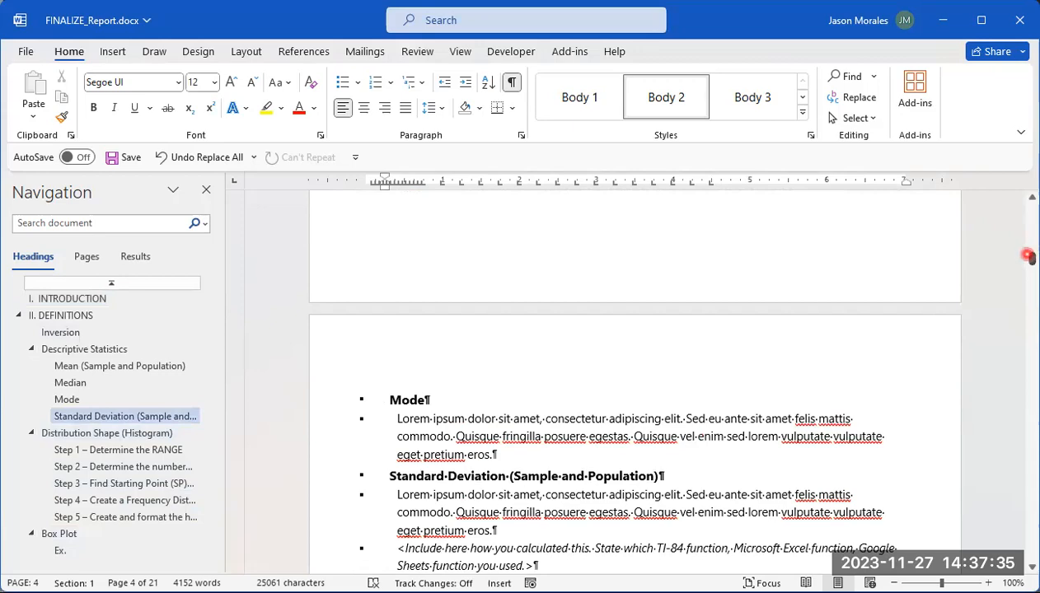
Step: Find the correlation coefficient strength table in the Correlation section and replace every "Table E" with "Table 1" throughout the document
left_click_drag(1032, 258, 1033, 280)
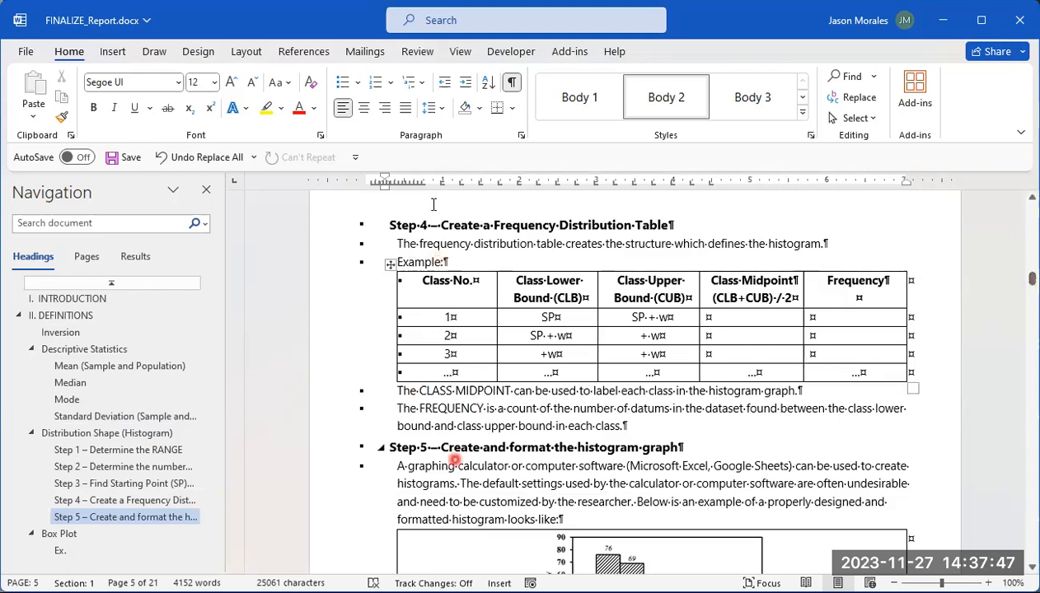
left_click_drag(1033, 279, 1033, 332)
left_click(409, 490)
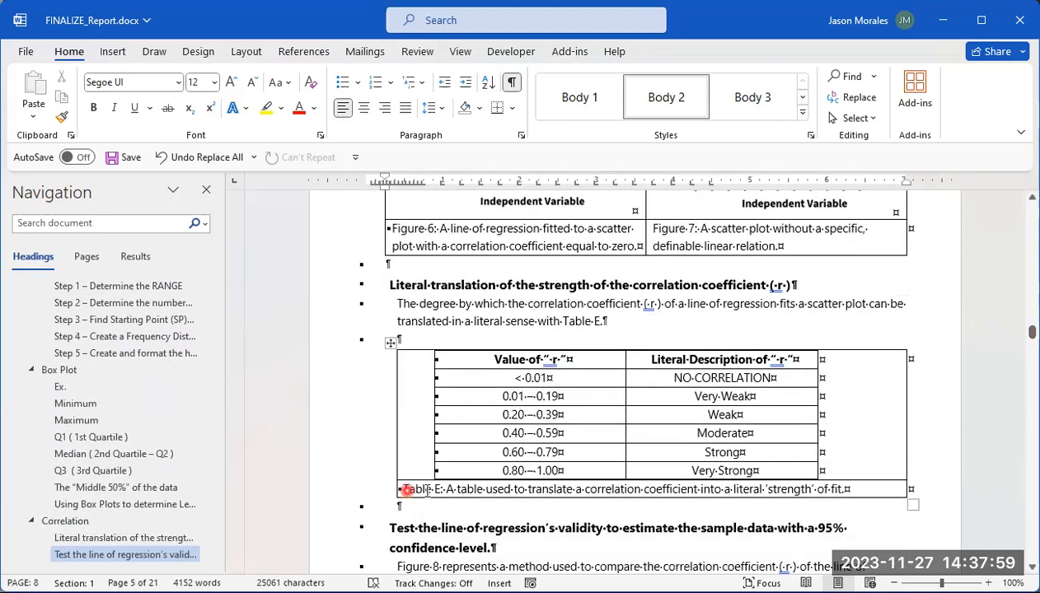
left_click(860, 98)
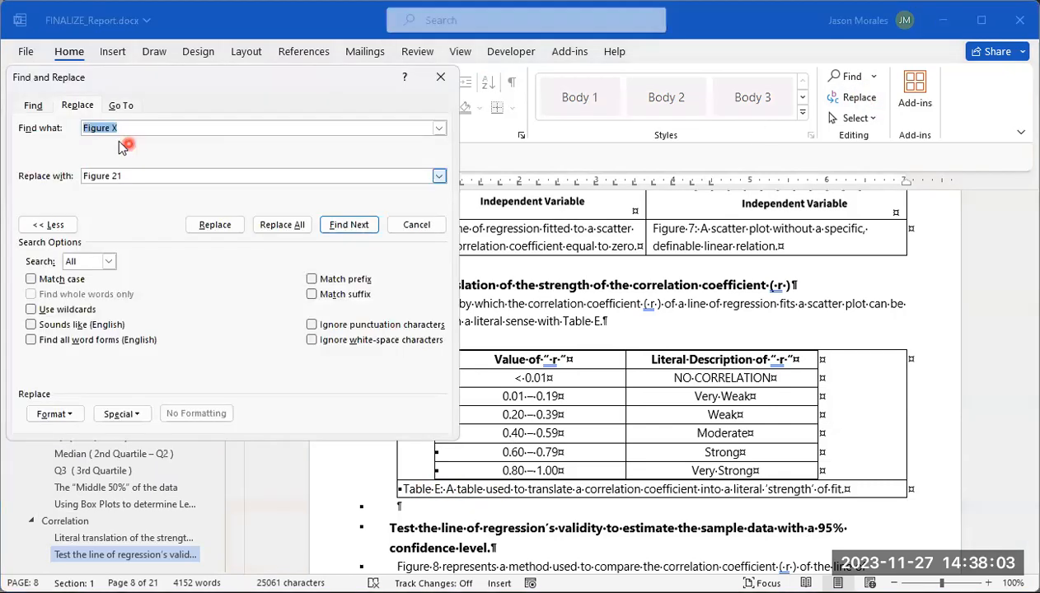
left_click_drag(124, 128, 78, 129)
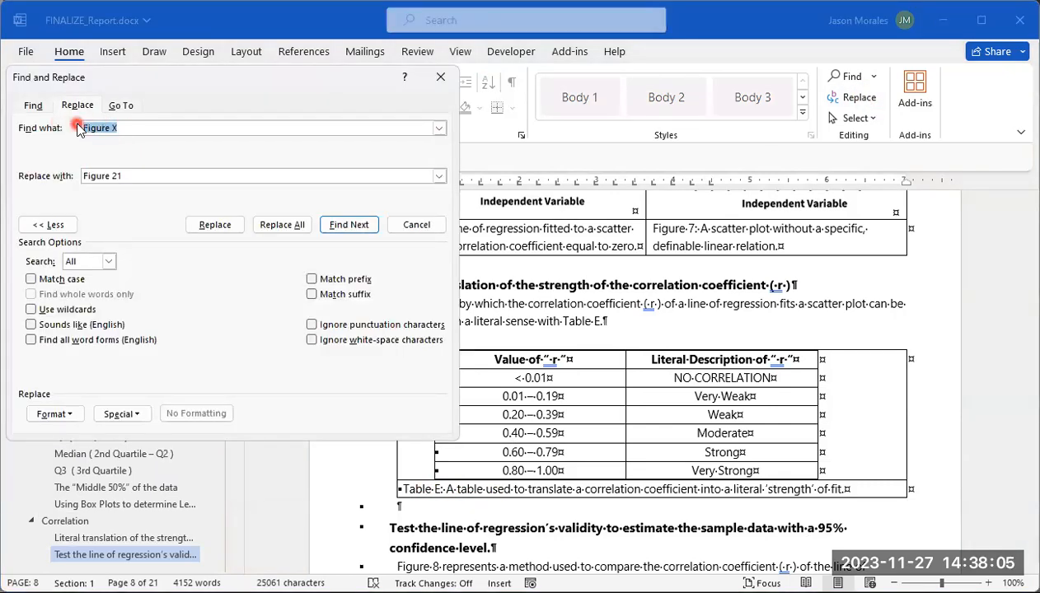
type("Table E")
left_click_drag(126, 176, 76, 180)
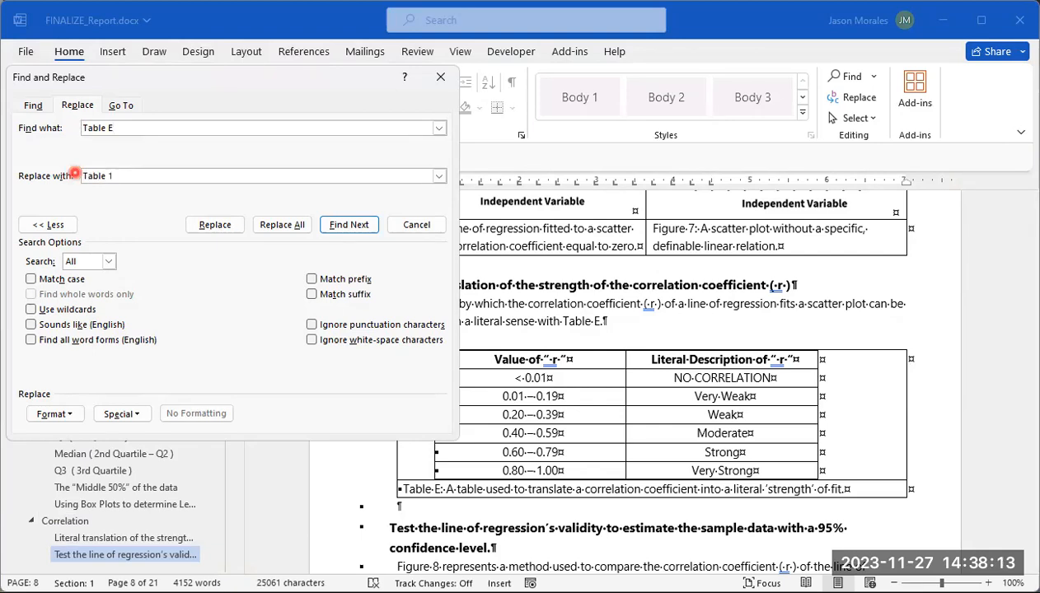
left_click(296, 224)
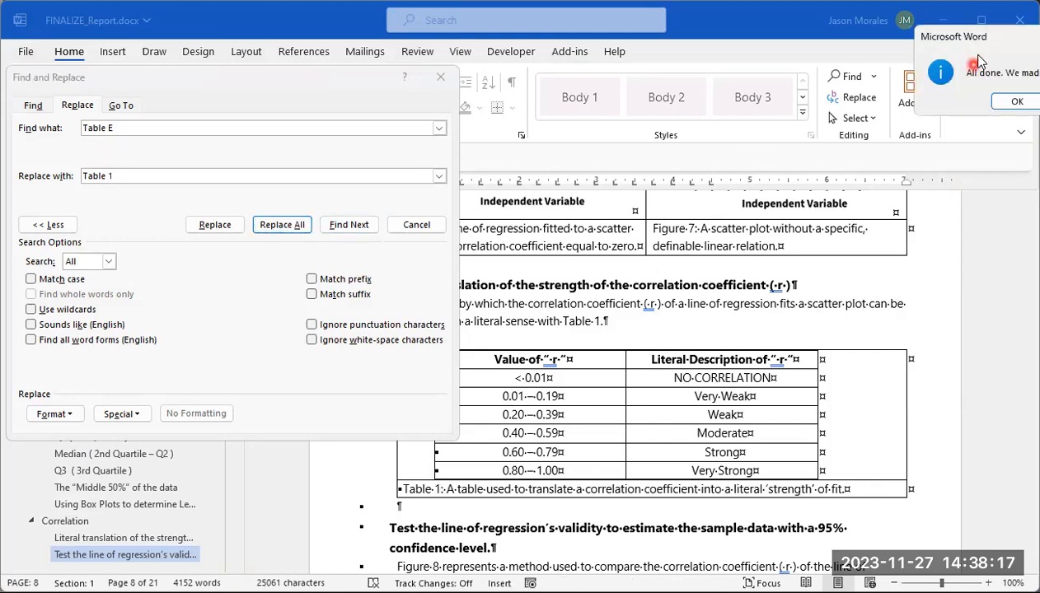
left_click_drag(978, 38, 789, 54)
left_click(835, 116)
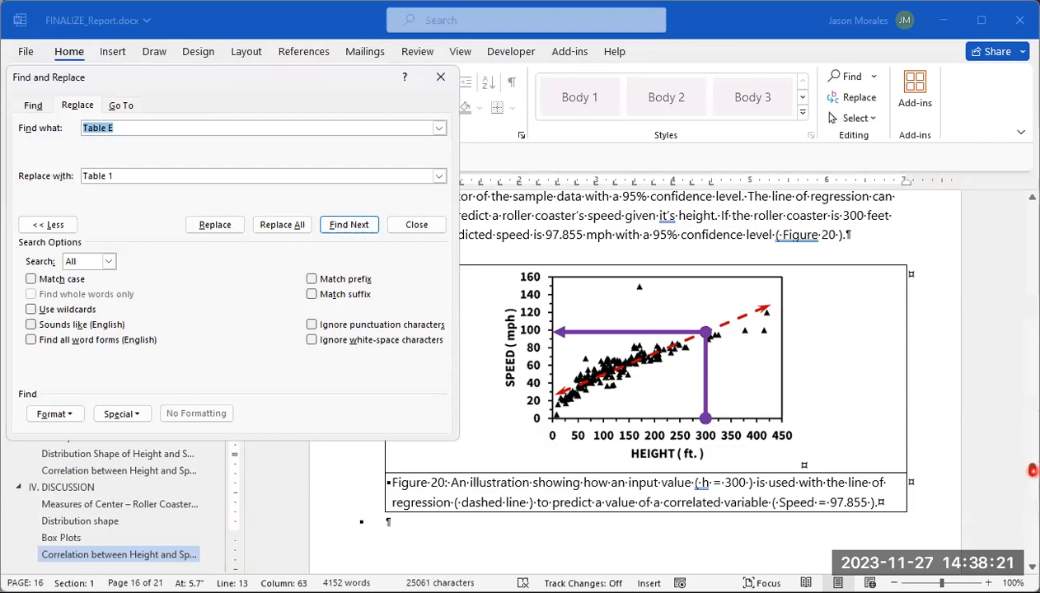
Step: Go to the Data Table caption in the Results section and replace every "Table A" with "Table 2" throughout the document
left_click_drag(1032, 471, 1030, 333)
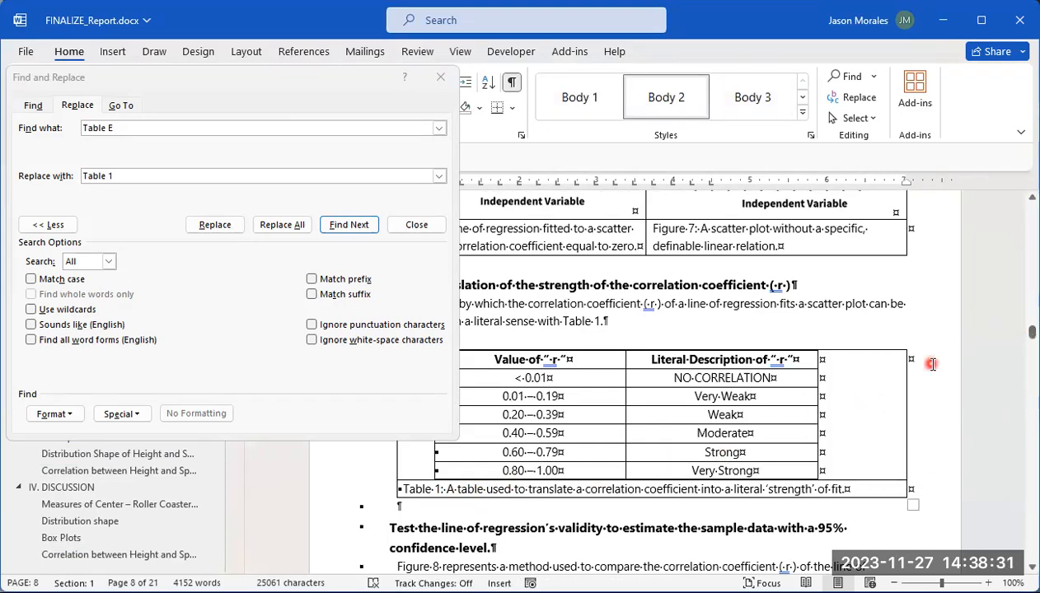
scroll(932, 365, "down", 10)
scroll(932, 361, "down", 10)
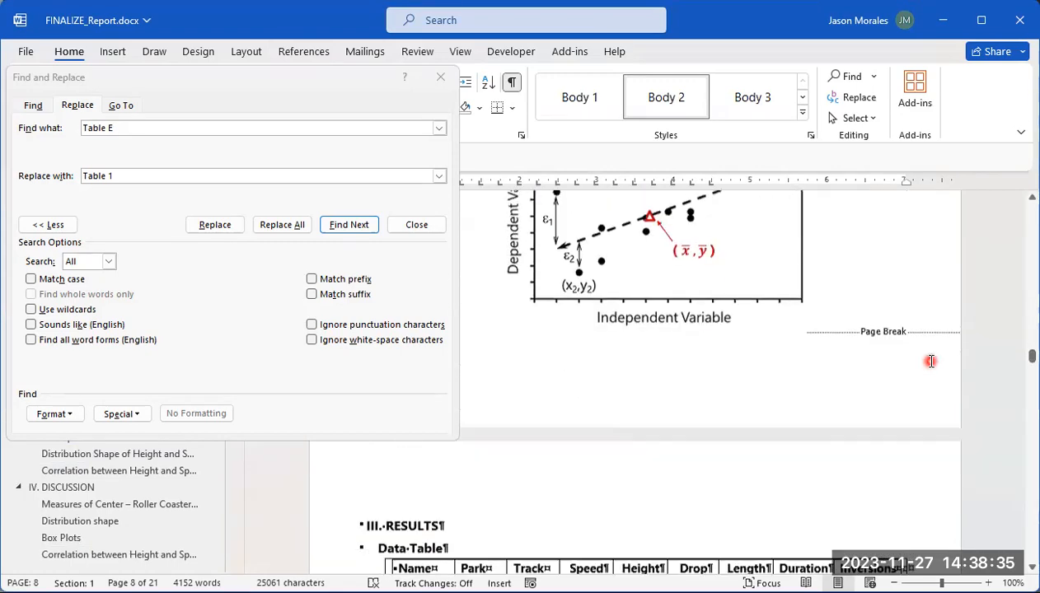
scroll(931, 361, "down", 3)
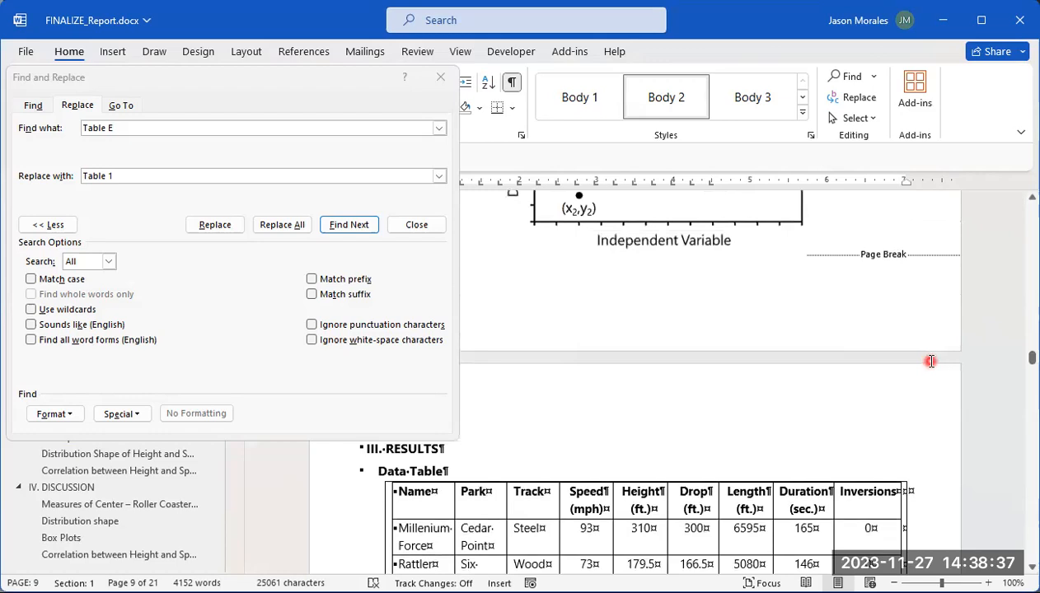
scroll(930, 361, "down", 4)
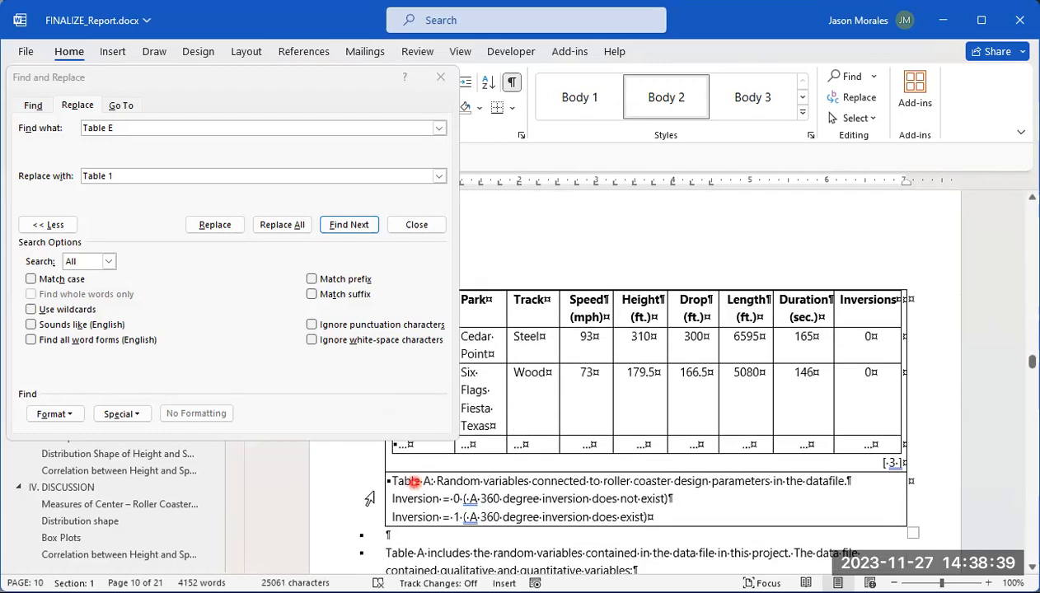
left_click(136, 126)
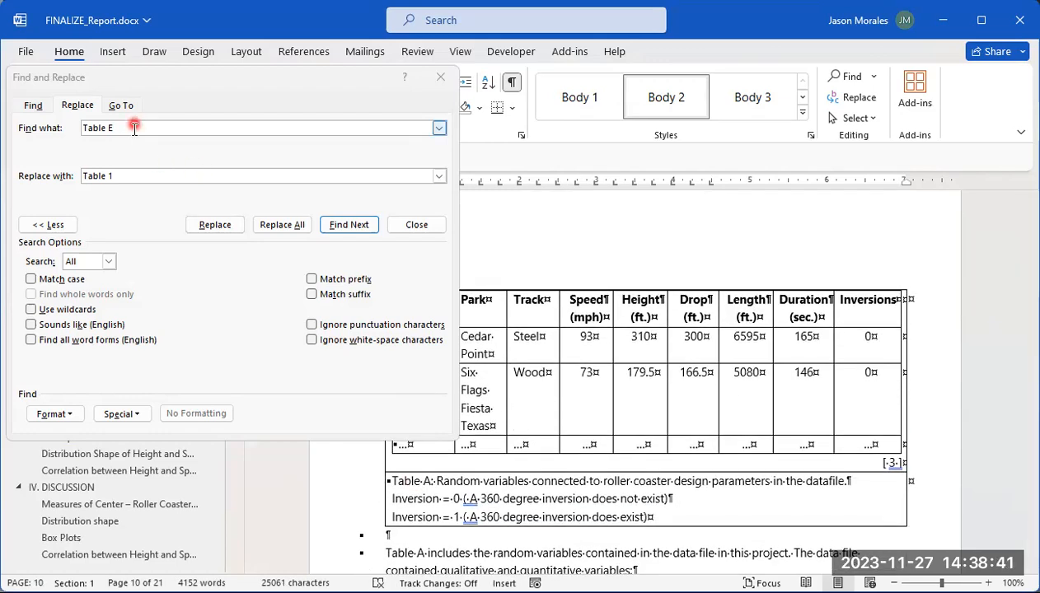
key("BackSpace")
left_click(139, 173)
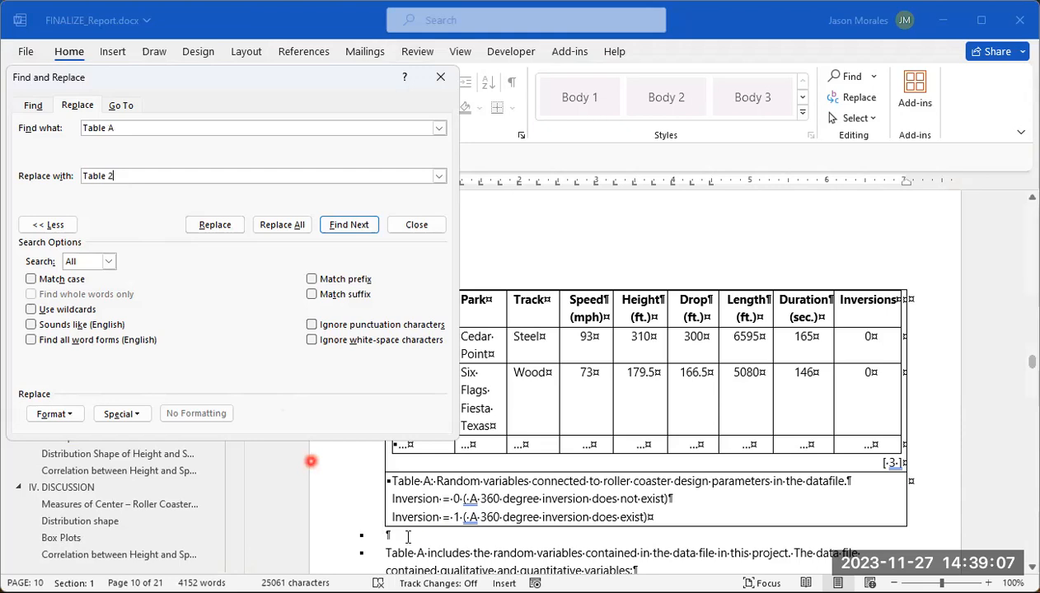
left_click(562, 489)
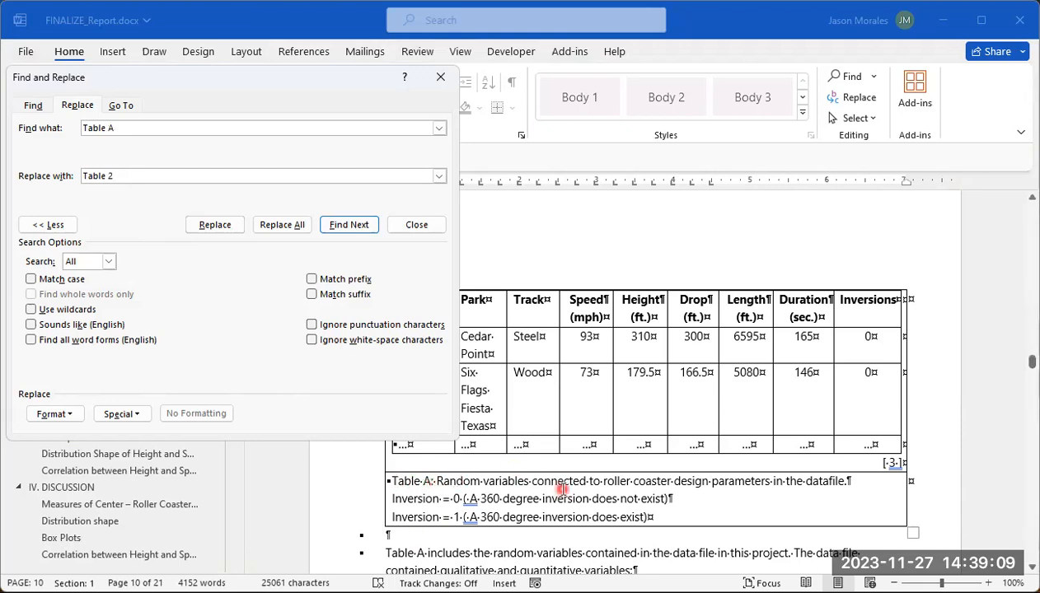
left_click(562, 550)
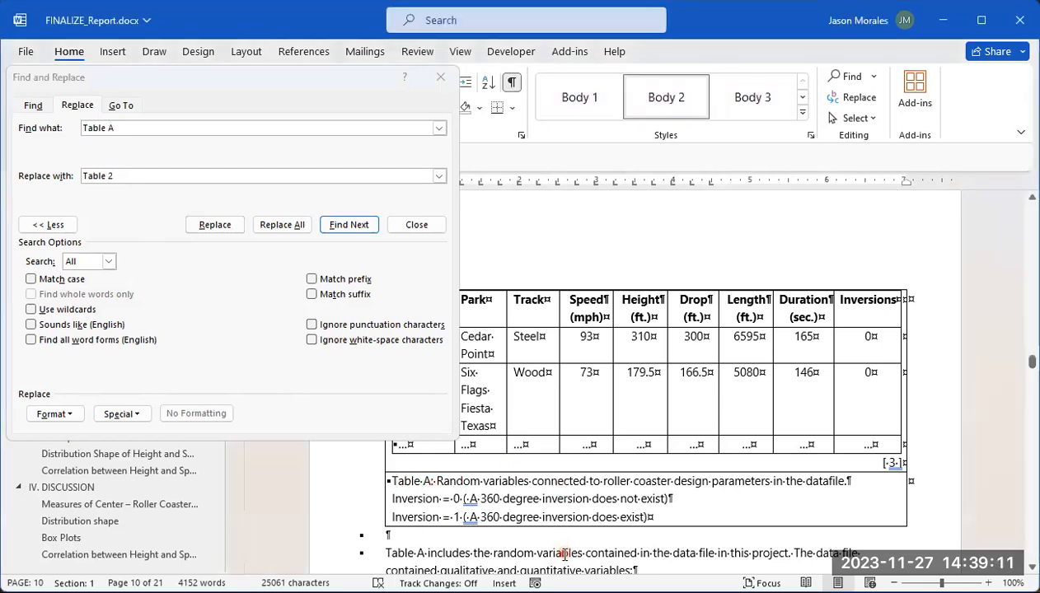
double_click(564, 553)
left_click(393, 553)
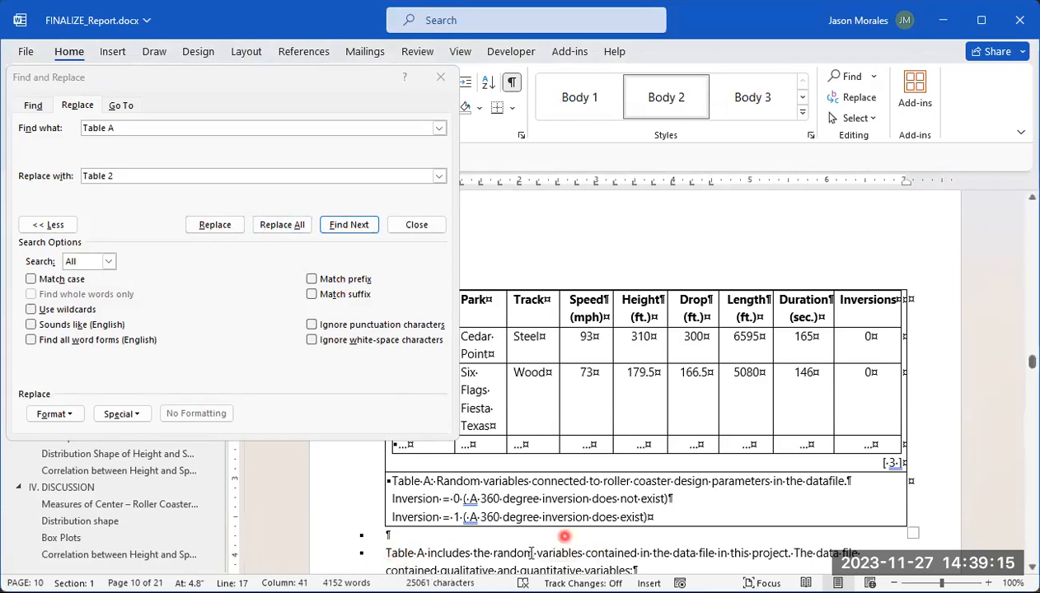
left_click(280, 227)
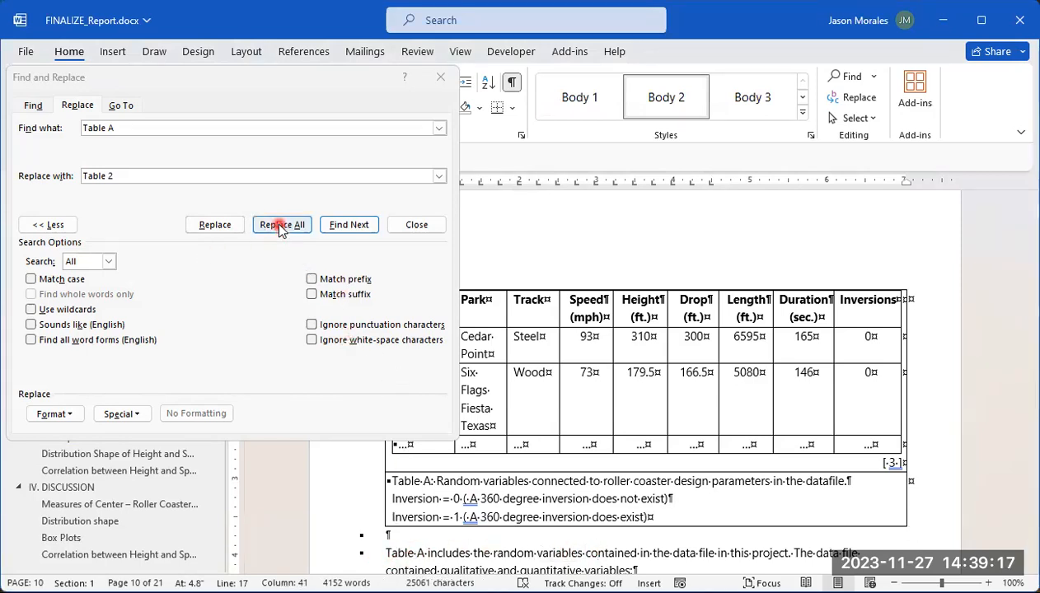
left_click(280, 230)
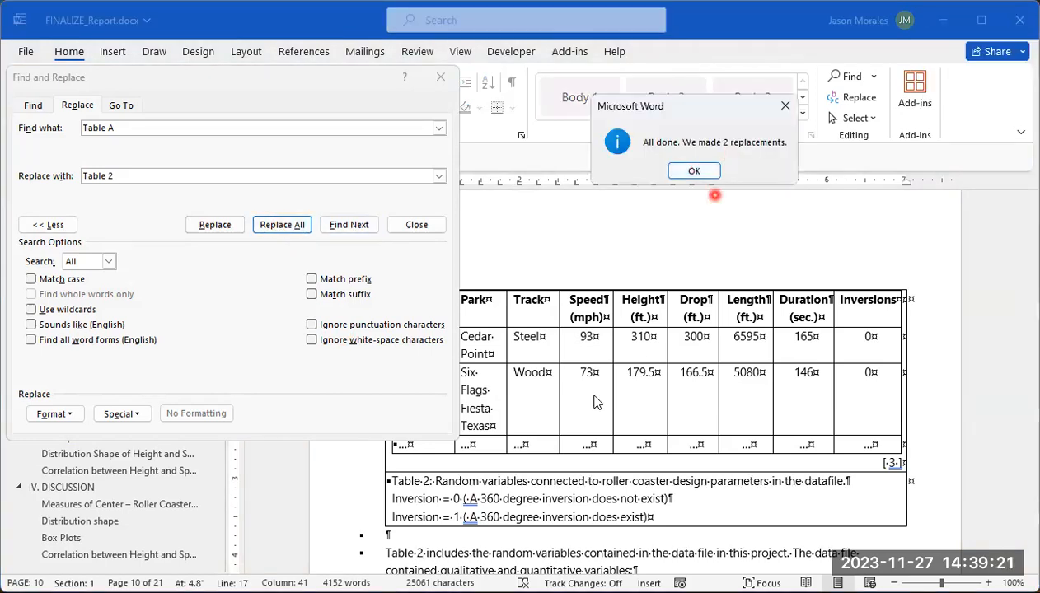
left_click(694, 172)
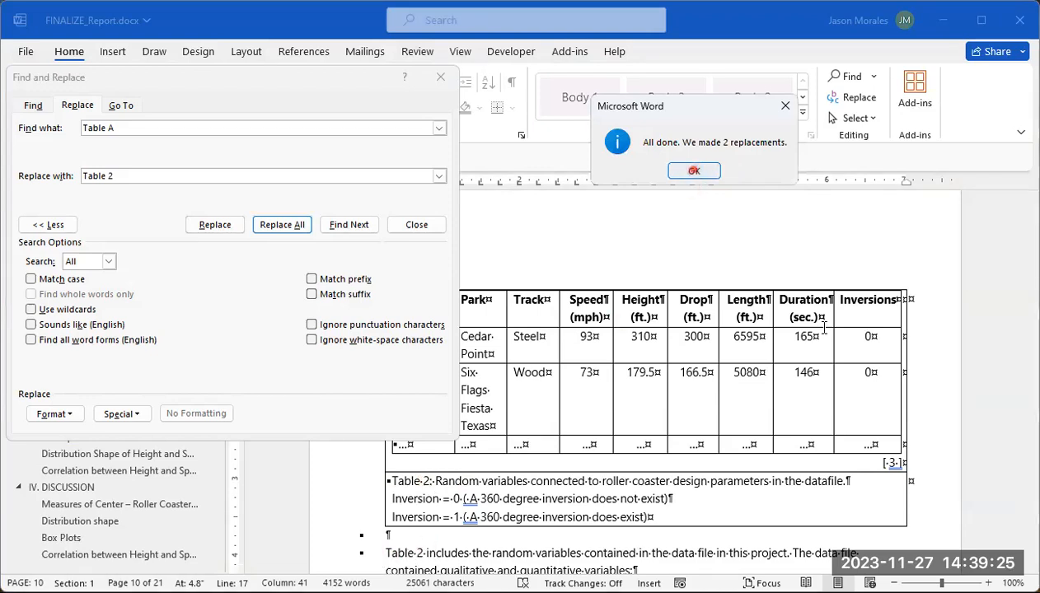
Step: Replace every "Table C" with "Table 3" throughout the document, starting from the Descriptive Statistics table in the Results
scroll(821, 332, "down", 15)
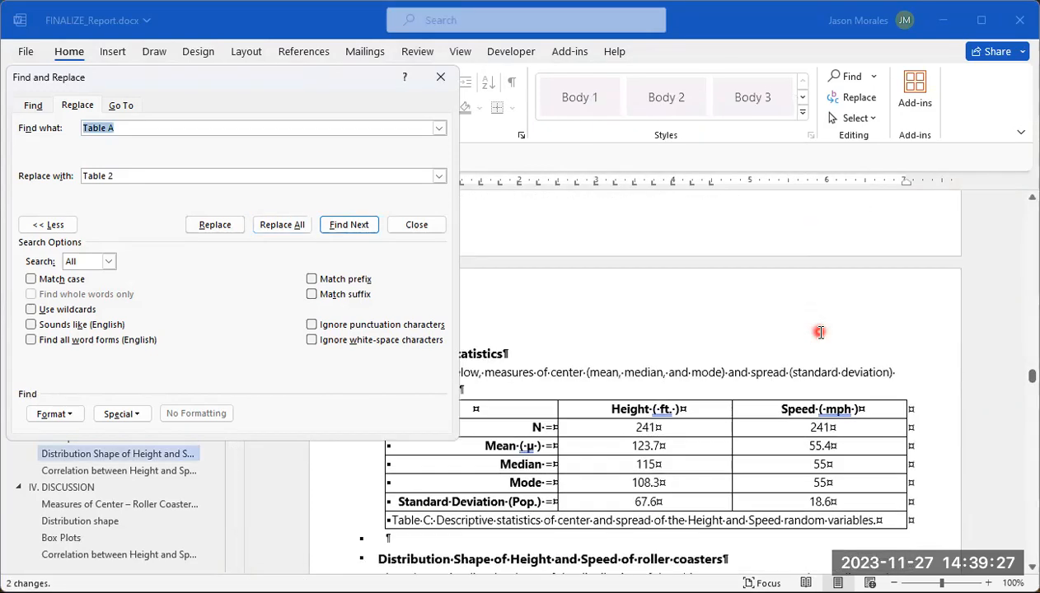
scroll(820, 332, "up", 1)
left_click(156, 130)
left_click(172, 128)
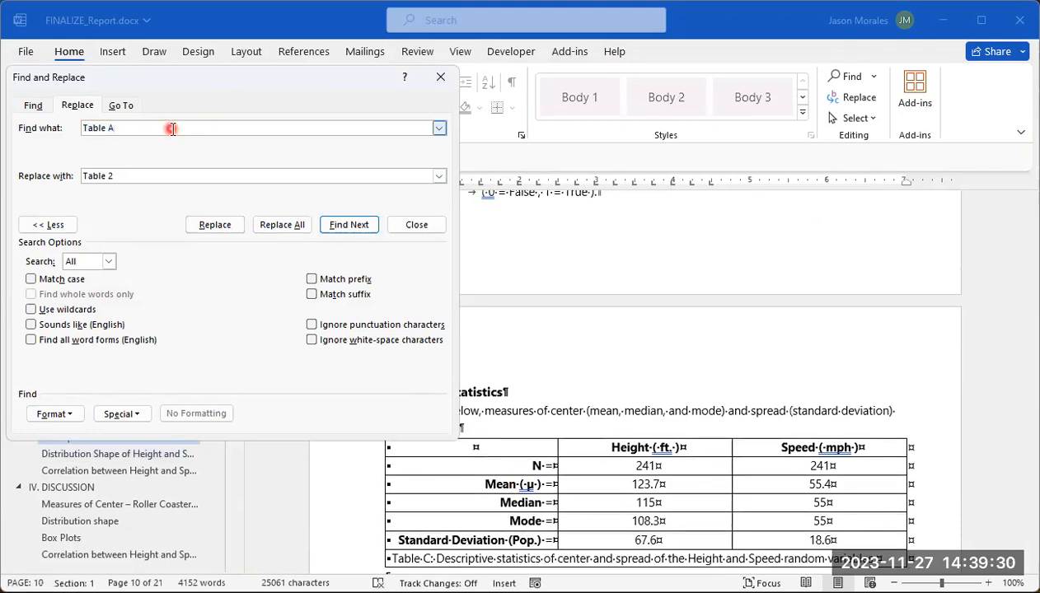
left_click(124, 176)
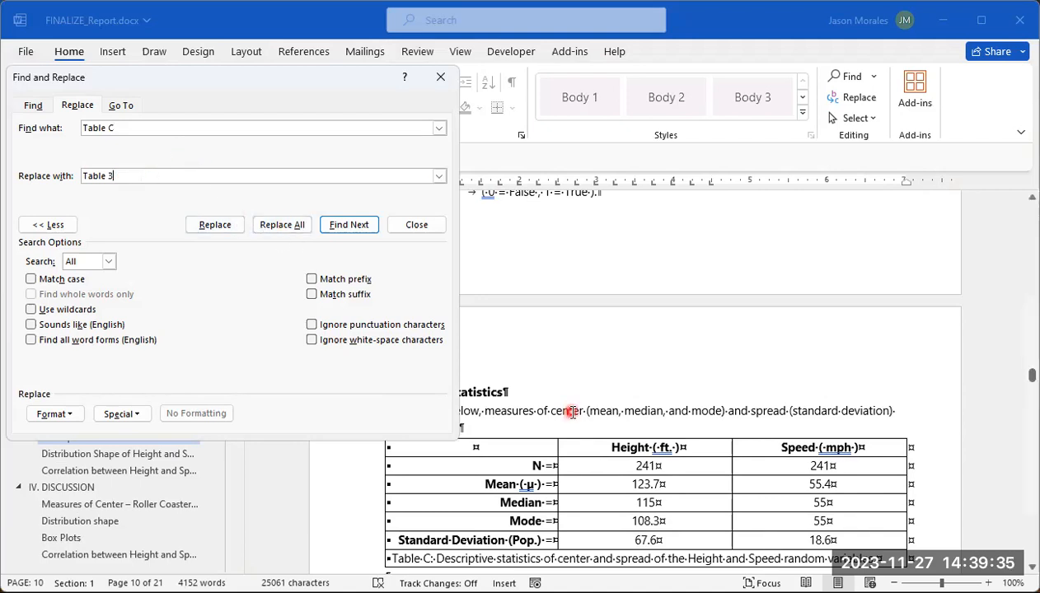
left_click(279, 230)
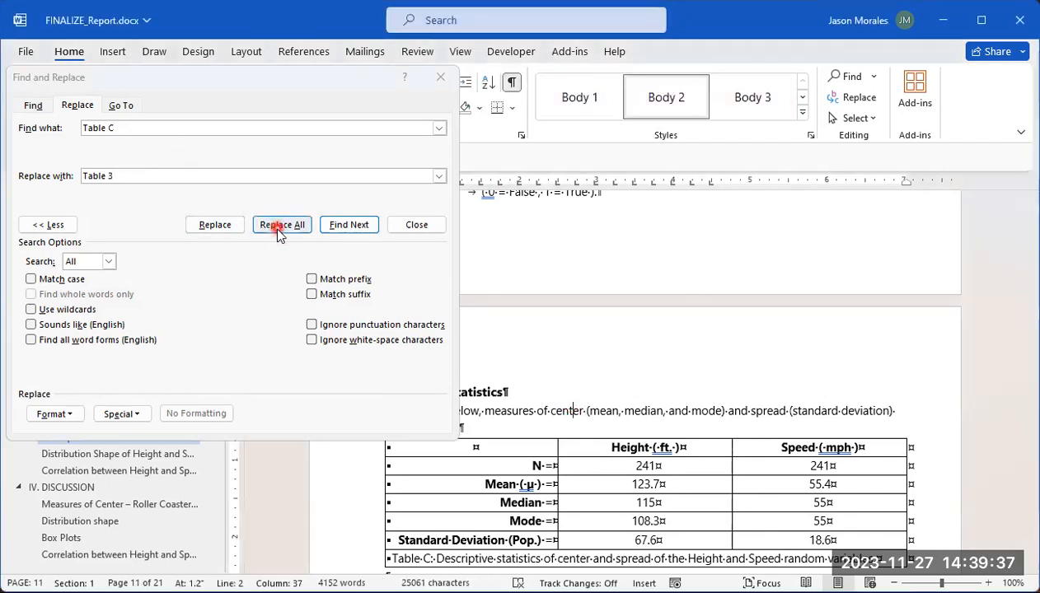
left_click(278, 230)
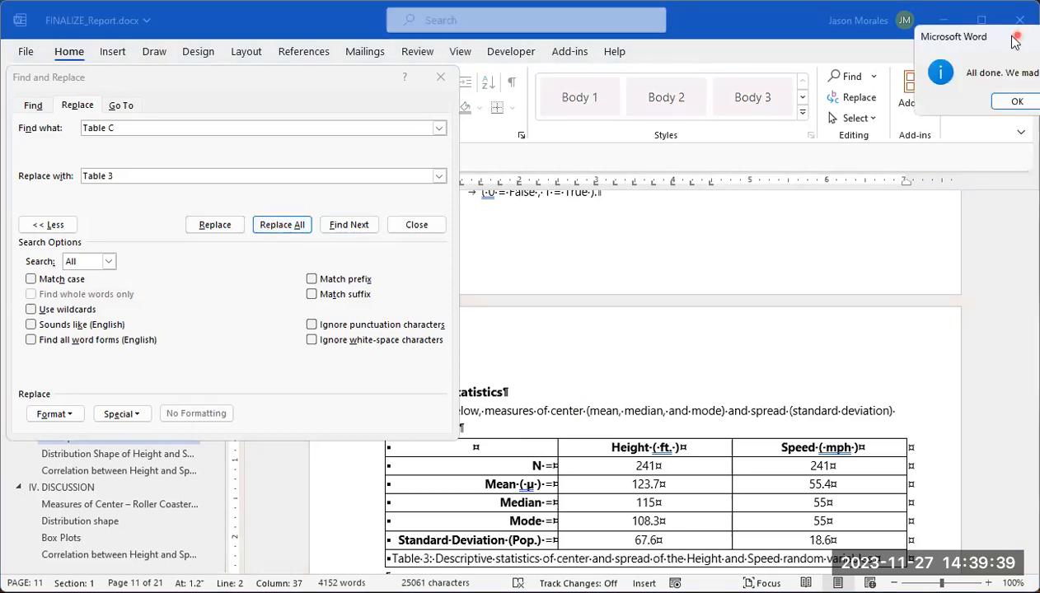
left_click_drag(1016, 41, 733, 100)
left_click(739, 163)
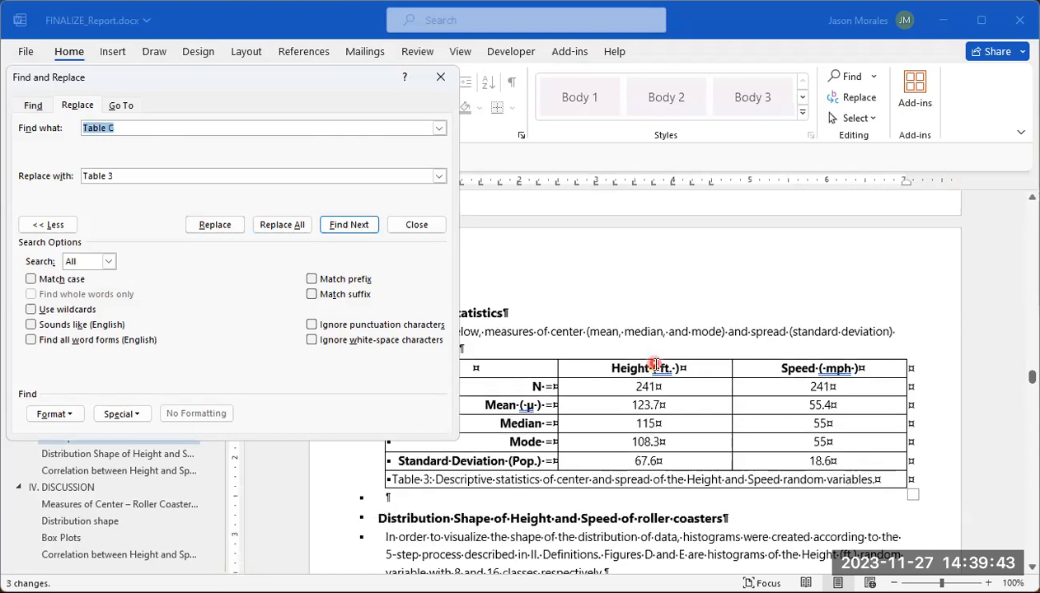
Step: Check the pages from the height histograms through the Conclusion for remaining lettered table labels, and close Find and Replace
scroll(651, 371, "down", 10)
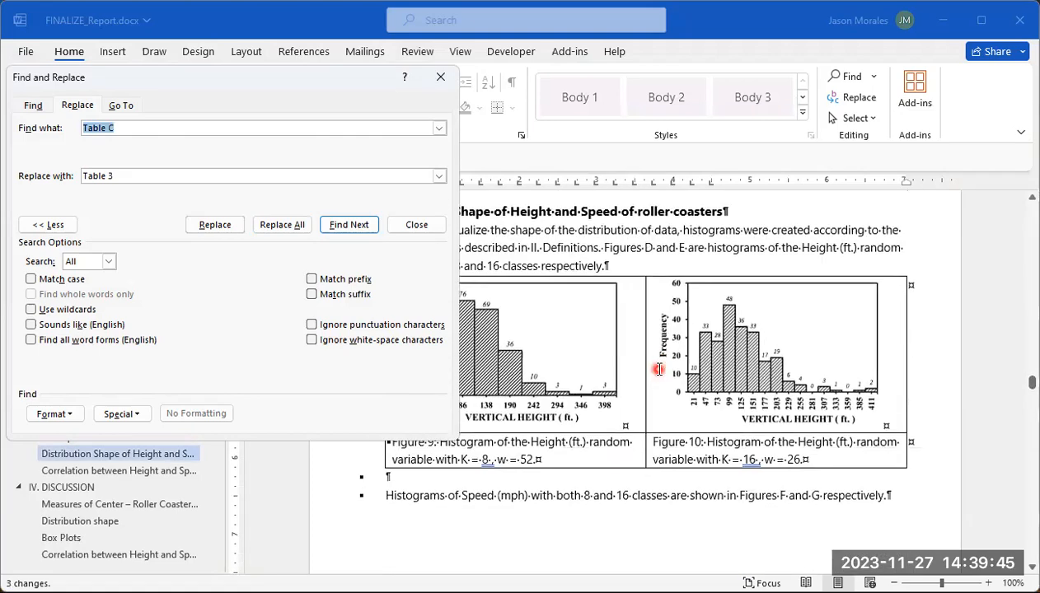
scroll(660, 369, "down", 10)
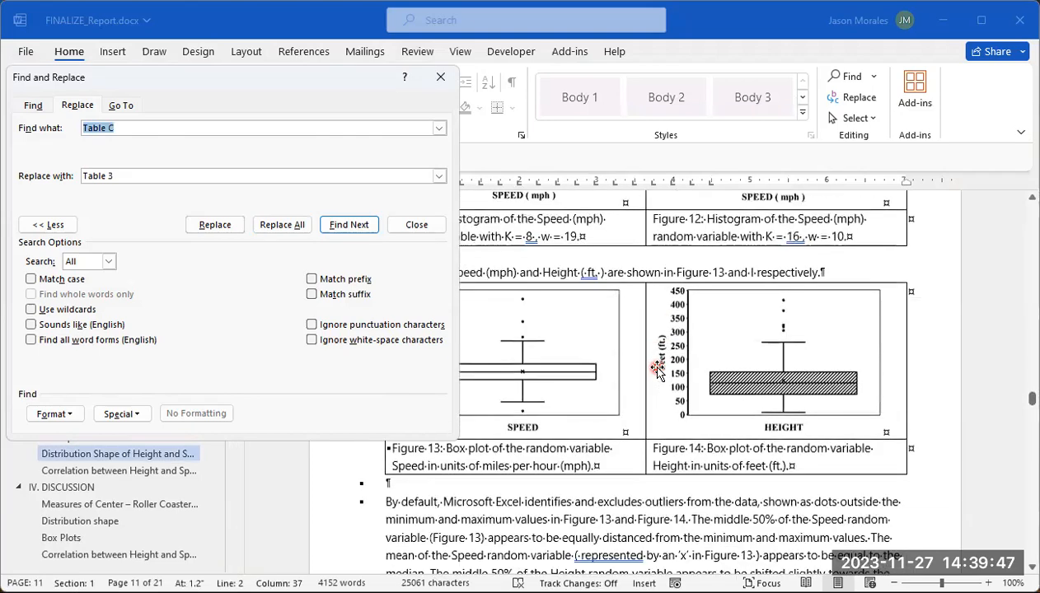
scroll(658, 368, "down", 10)
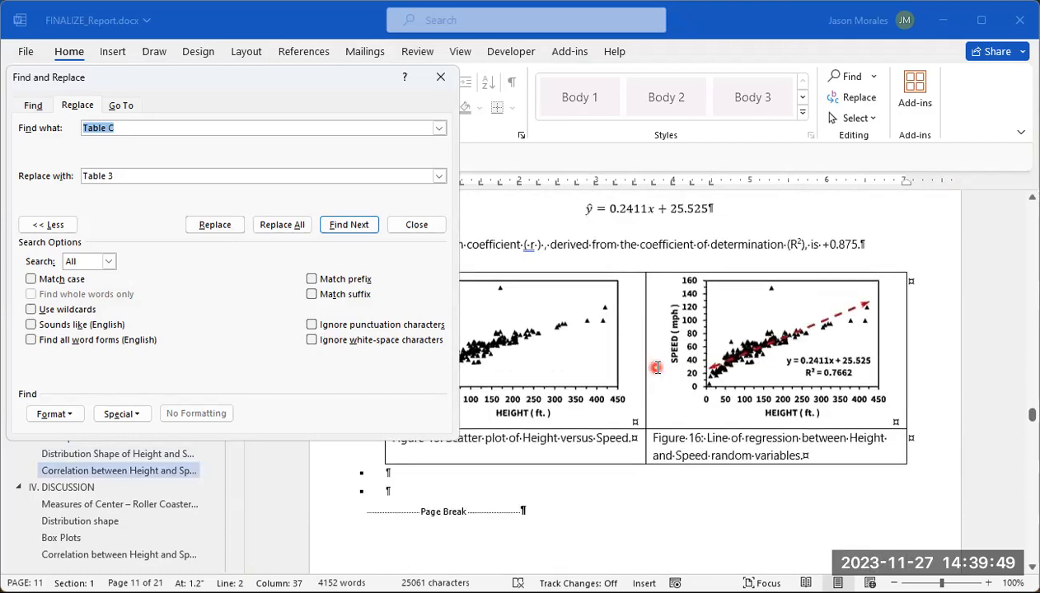
scroll(656, 368, "down", 10)
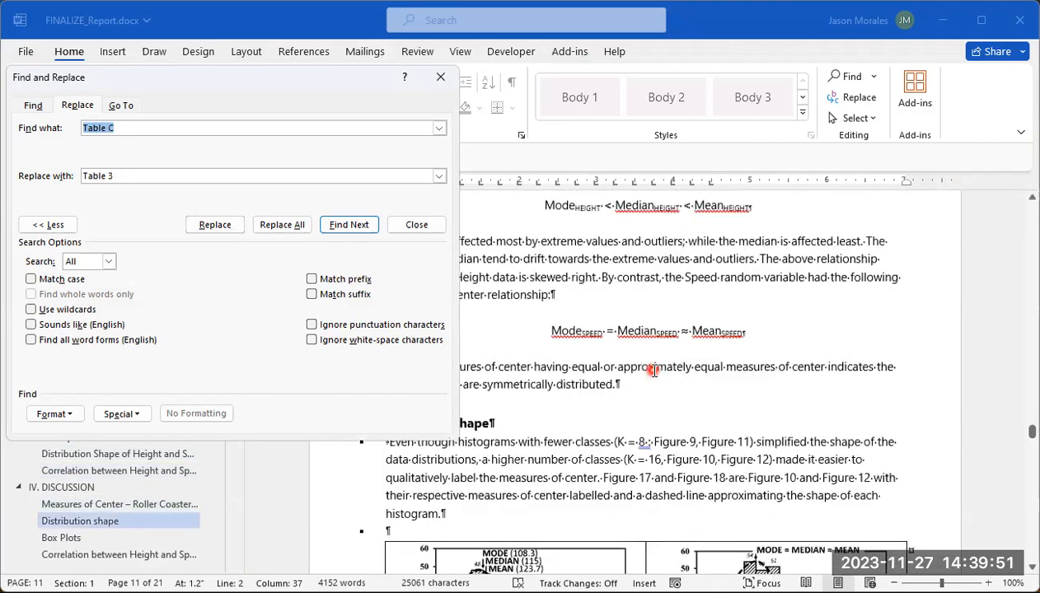
scroll(653, 370, "down", 10)
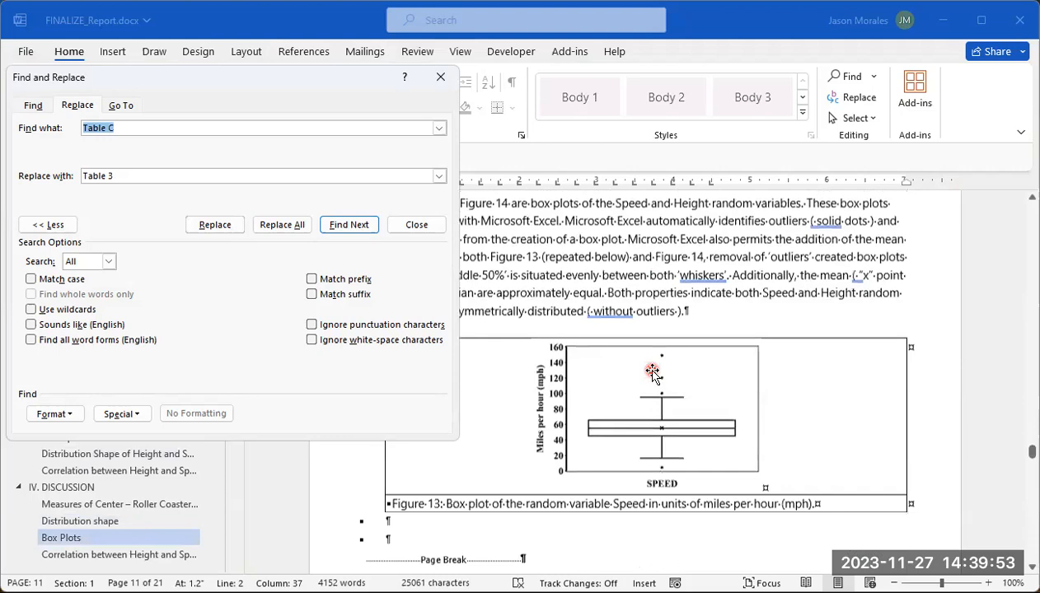
scroll(652, 370, "down", 5)
scroll(652, 370, "down", 8)
scroll(652, 370, "down", 8)
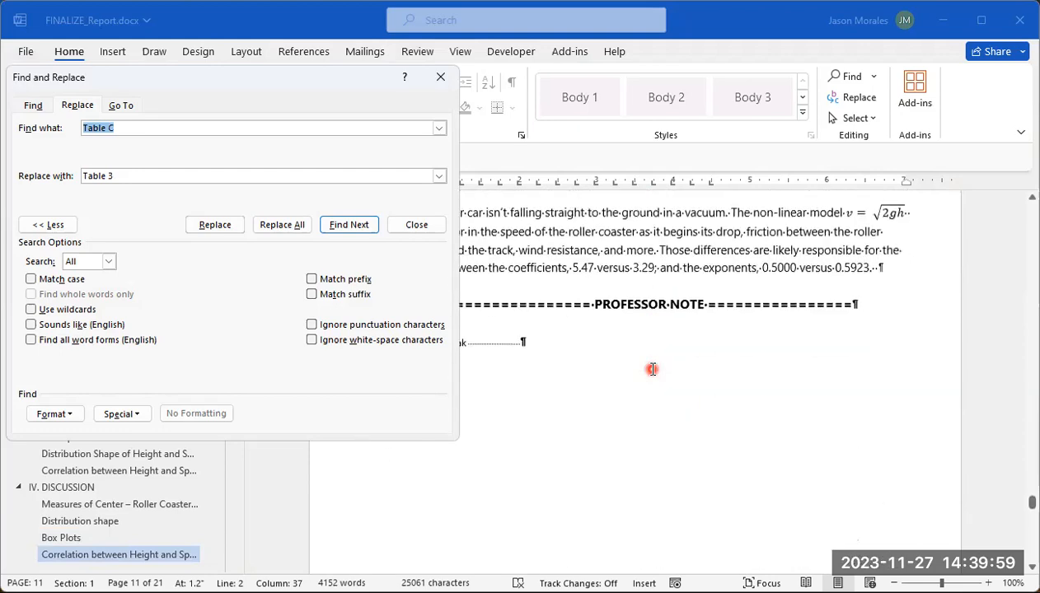
scroll(652, 370, "down", 5)
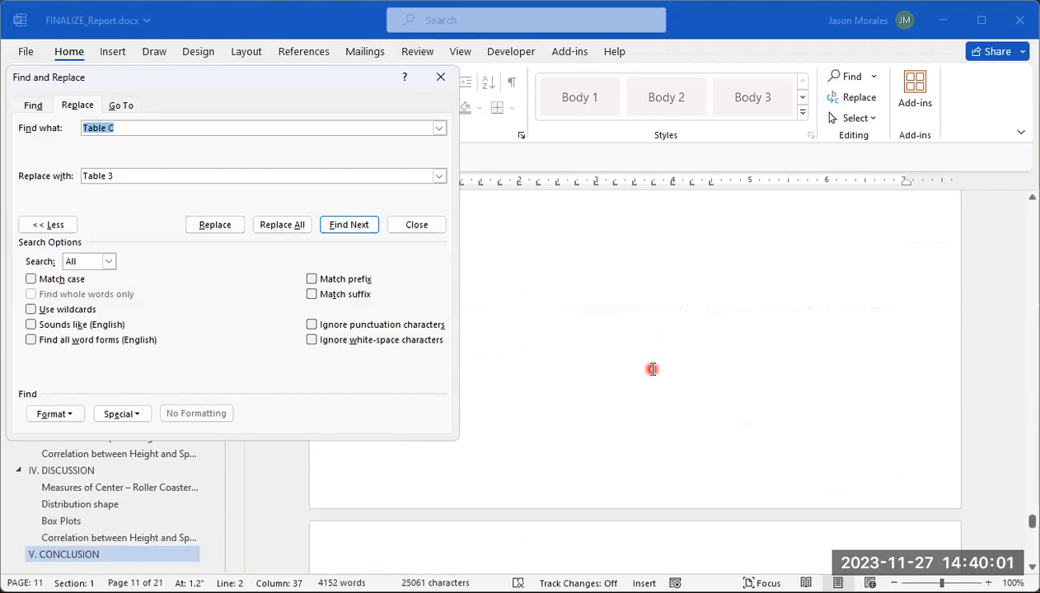
scroll(652, 369, "down", 10)
scroll(656, 366, "up", 5)
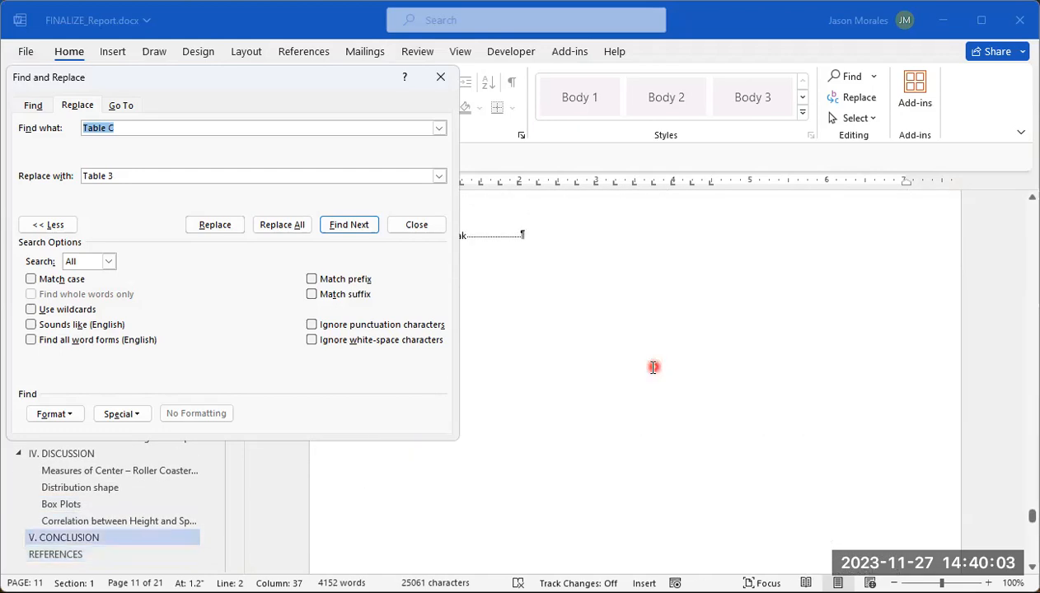
left_click(448, 80)
Step: Return to the Inversion section and check the in-text references to Figure 1 and Figure 2 in its paragraph
scroll(855, 467, "up", 8)
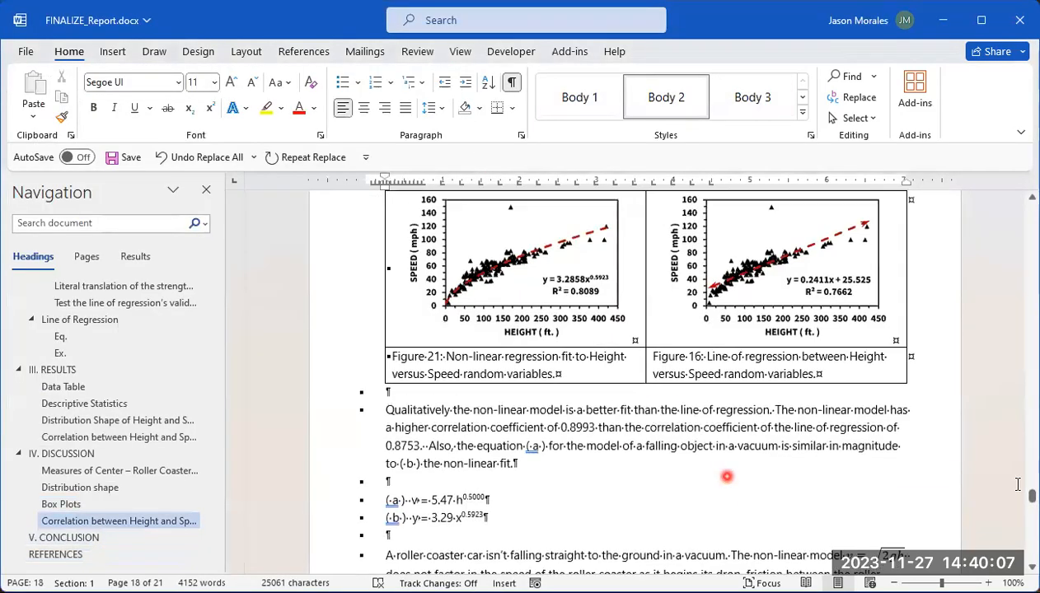
left_click_drag(1032, 496, 1031, 246)
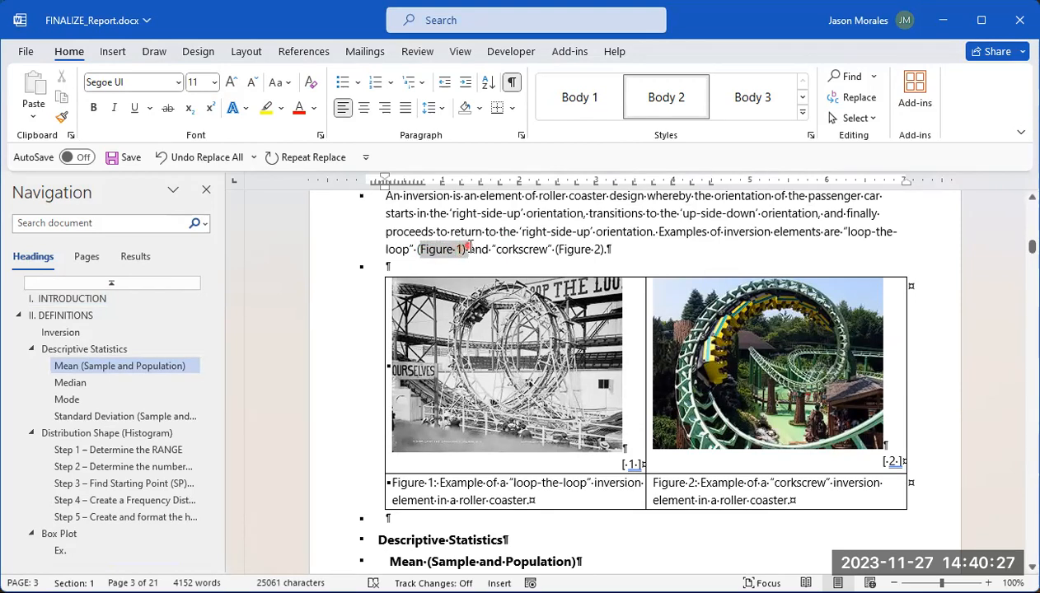
left_click_drag(470, 247, 456, 249)
left_click_drag(559, 249, 592, 257)
left_click(579, 257)
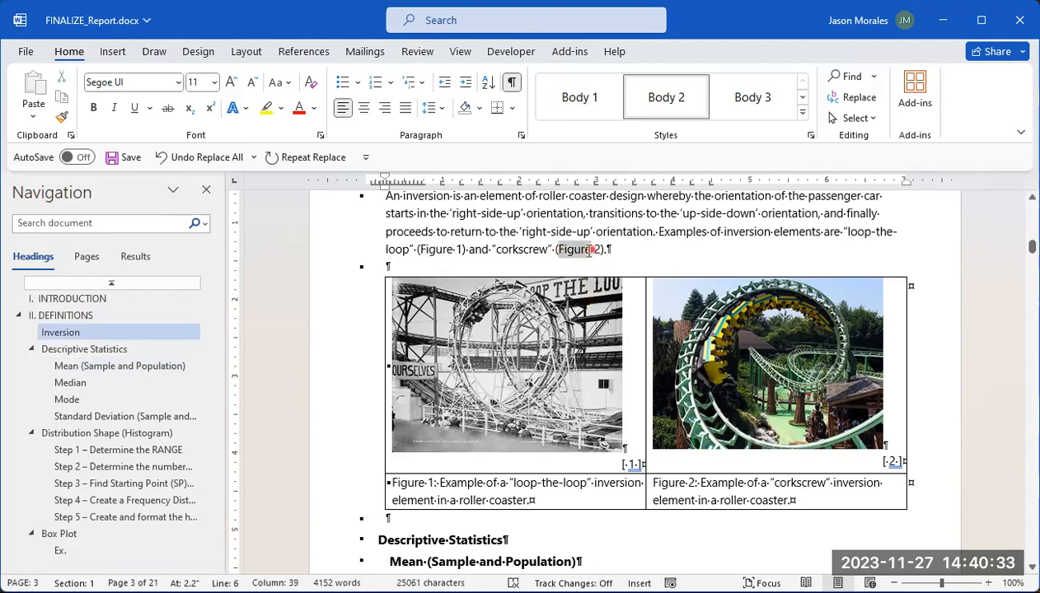
double_click(578, 261)
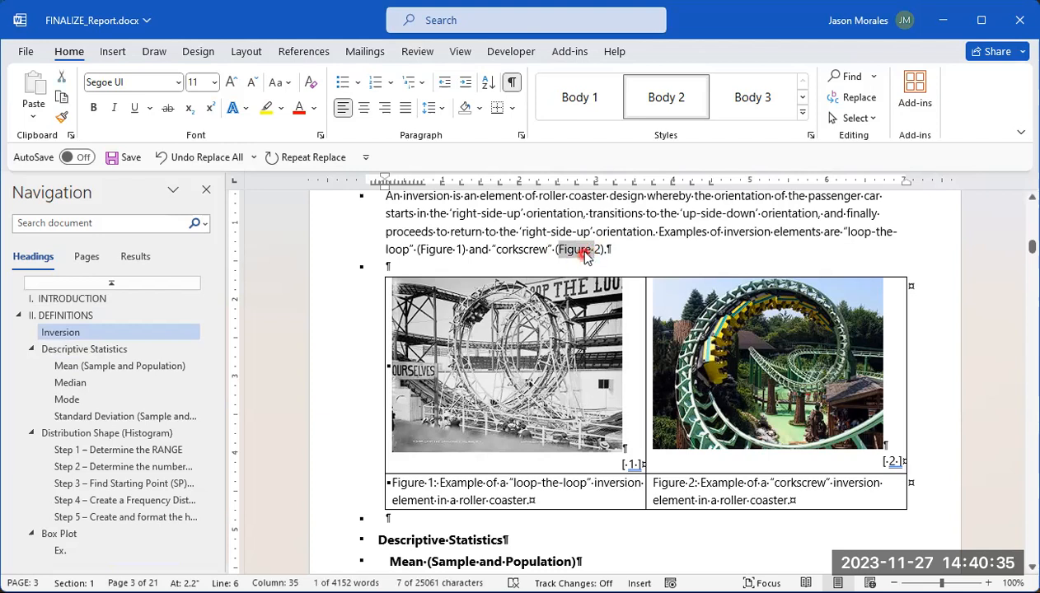
left_click(418, 252)
left_click_drag(445, 253, 459, 251)
left_click_drag(558, 255, 601, 253)
Step: Compare the Figure 1 and Figure 2 captions below the roller coaster photos with their in-text references
left_click(391, 483)
left_click_drag(390, 483, 435, 480)
left_click_drag(655, 483, 699, 484)
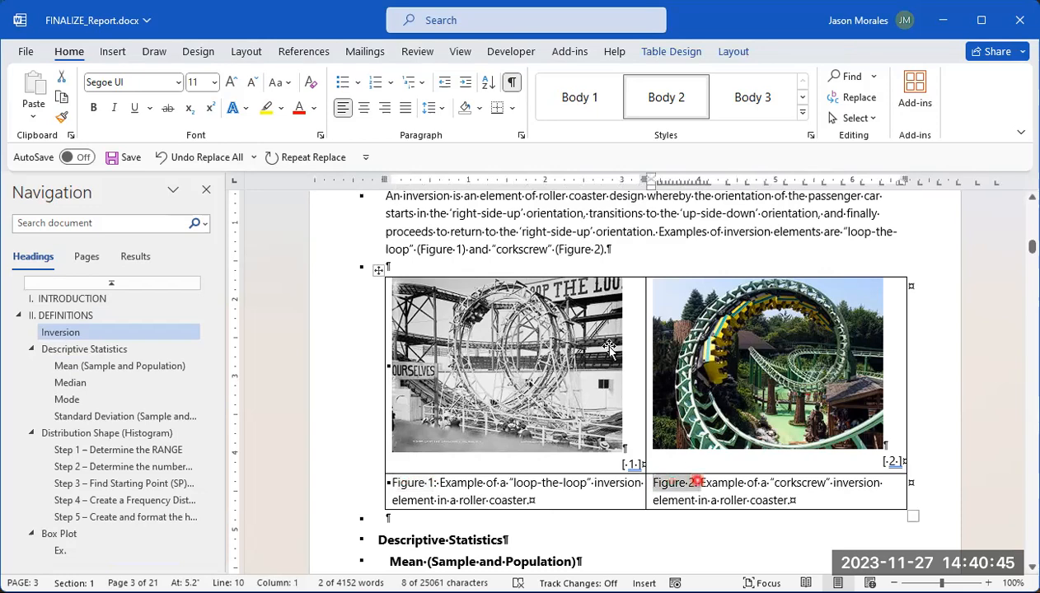
left_click_drag(578, 248, 556, 249)
Step: Review the figure and table numbering from the Descriptive Statistics definitions through the example histogram to the Box Plot section
scroll(627, 404, "down", 8)
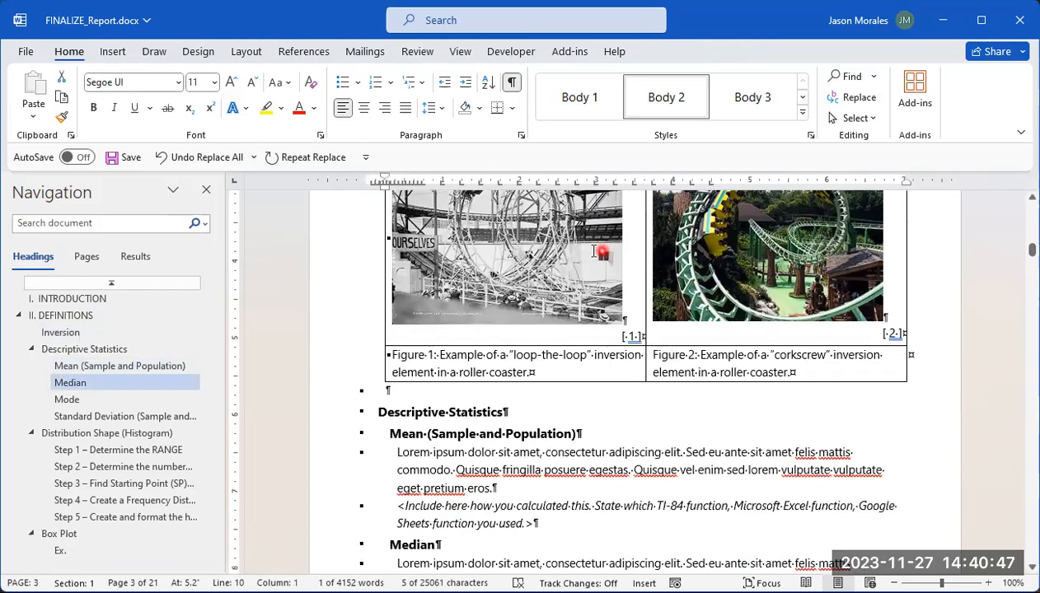
scroll(617, 391, "down", 10)
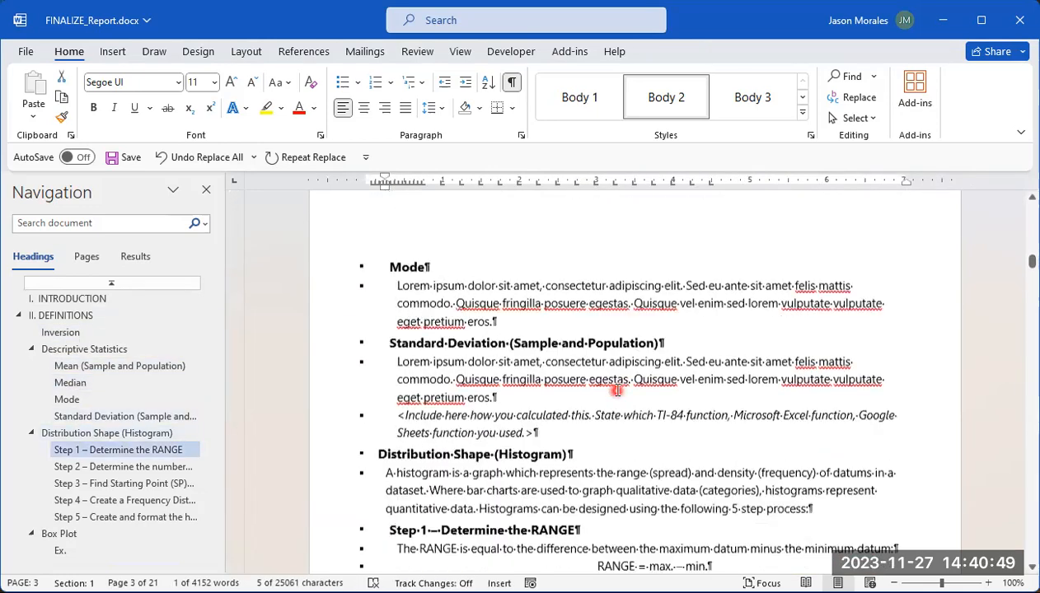
scroll(617, 389, "down", 10)
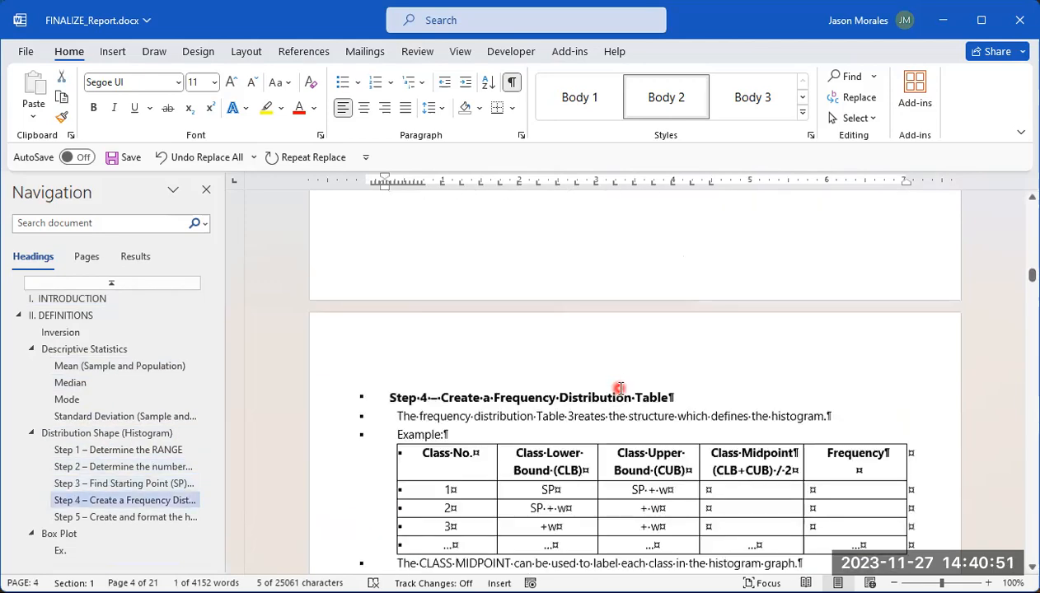
scroll(620, 391, "down", 5)
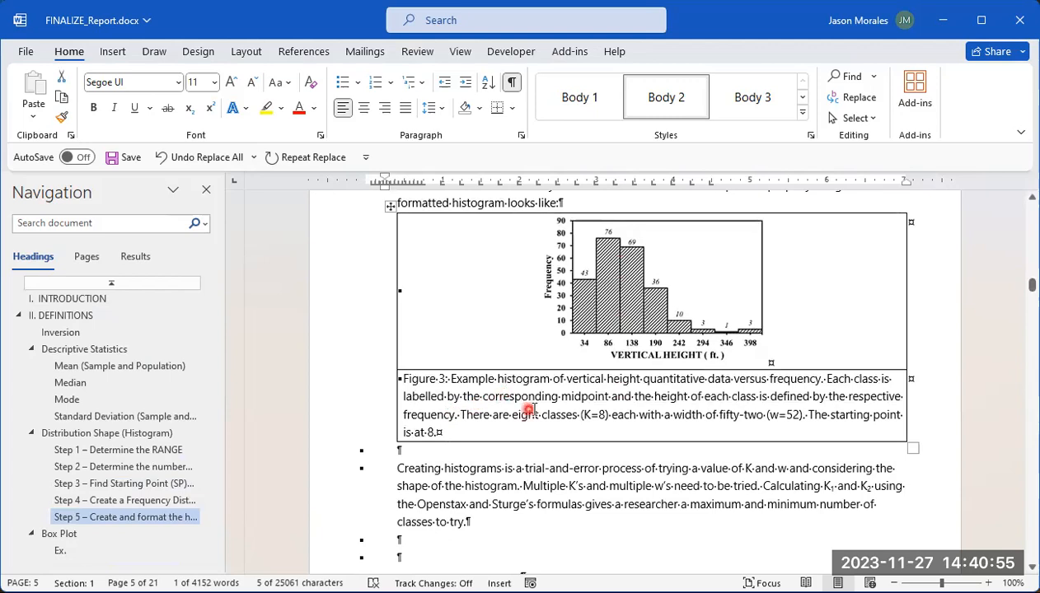
scroll(528, 403, "down", 10)
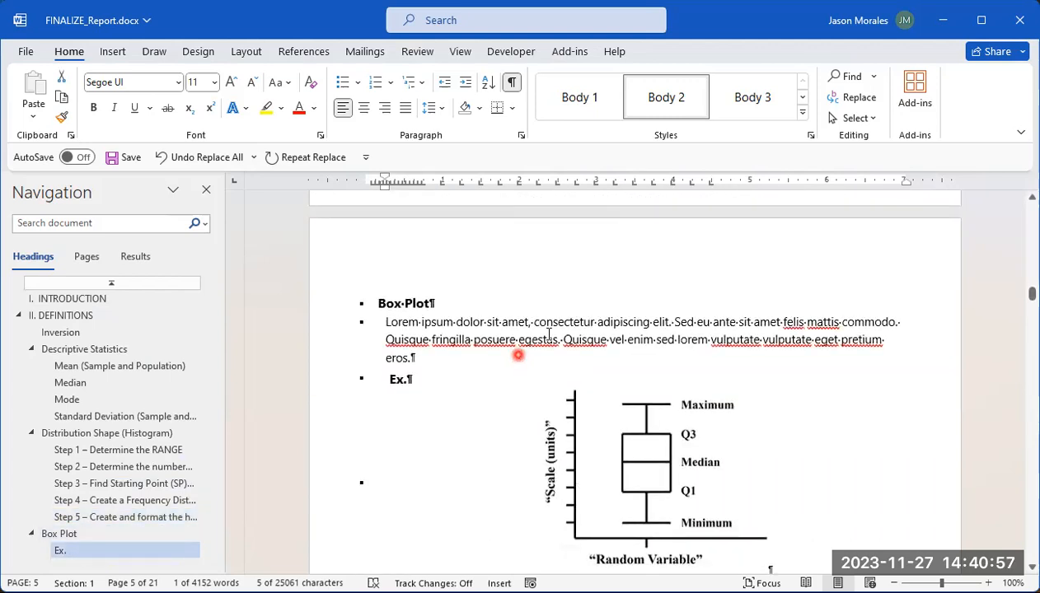